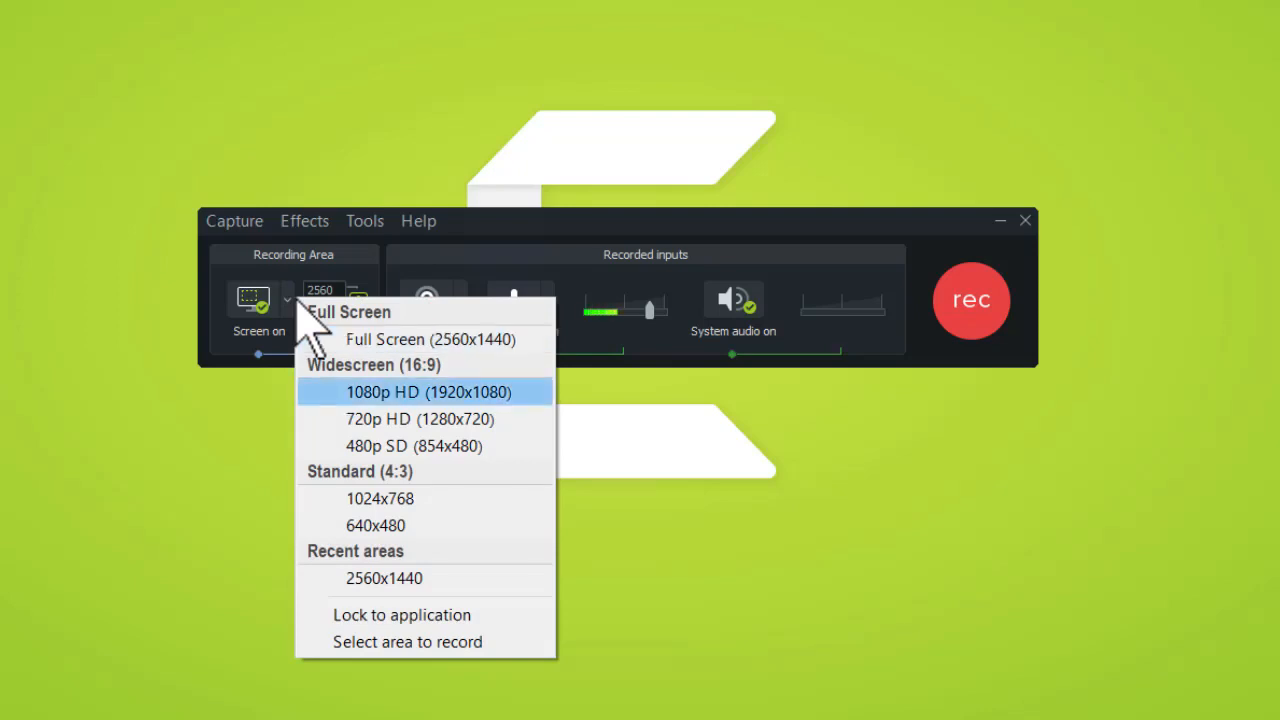
# - Set the recording area to Full Screen (2560x1440)
pyautogui.click(284, 440)
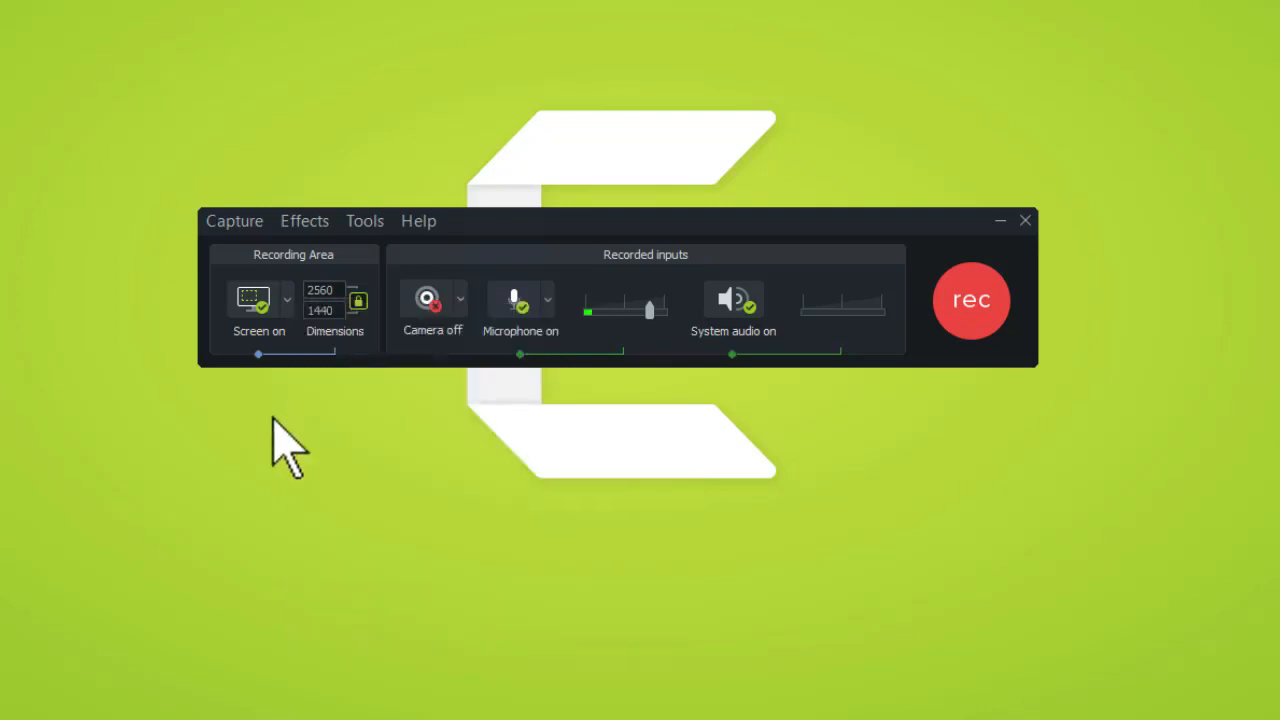
pyautogui.click(287, 303)
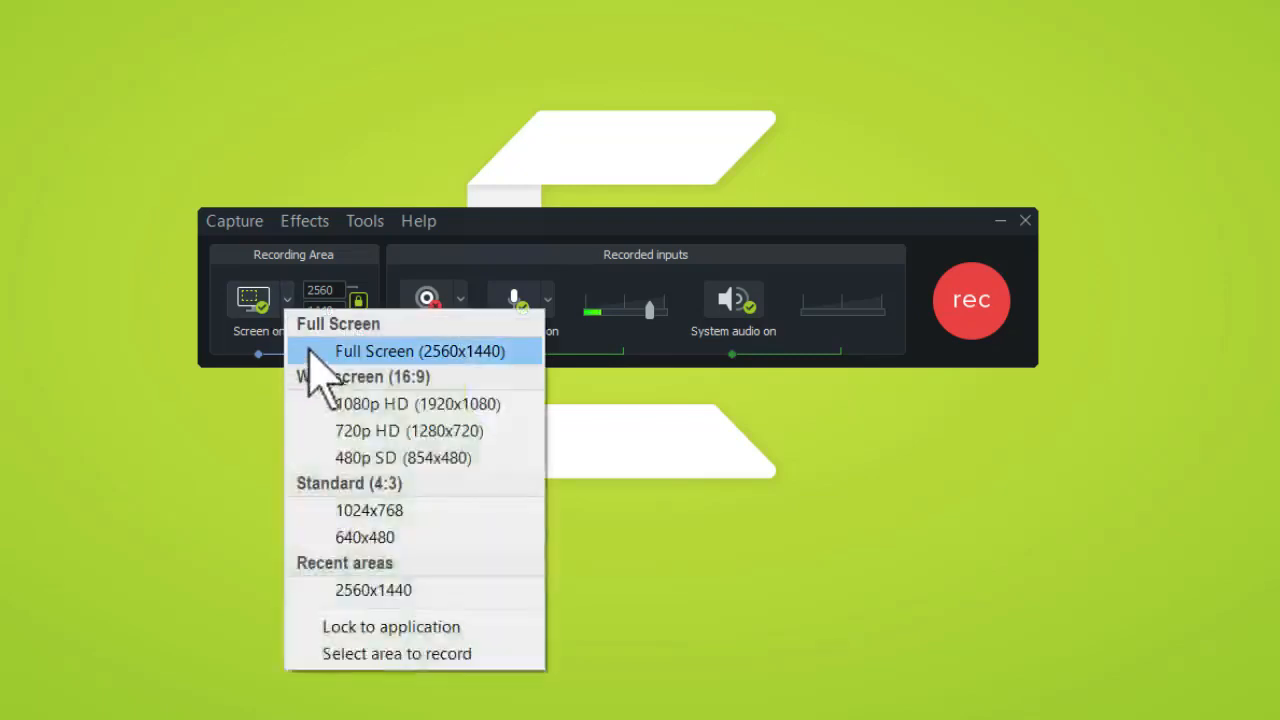
pyautogui.click(310, 352)
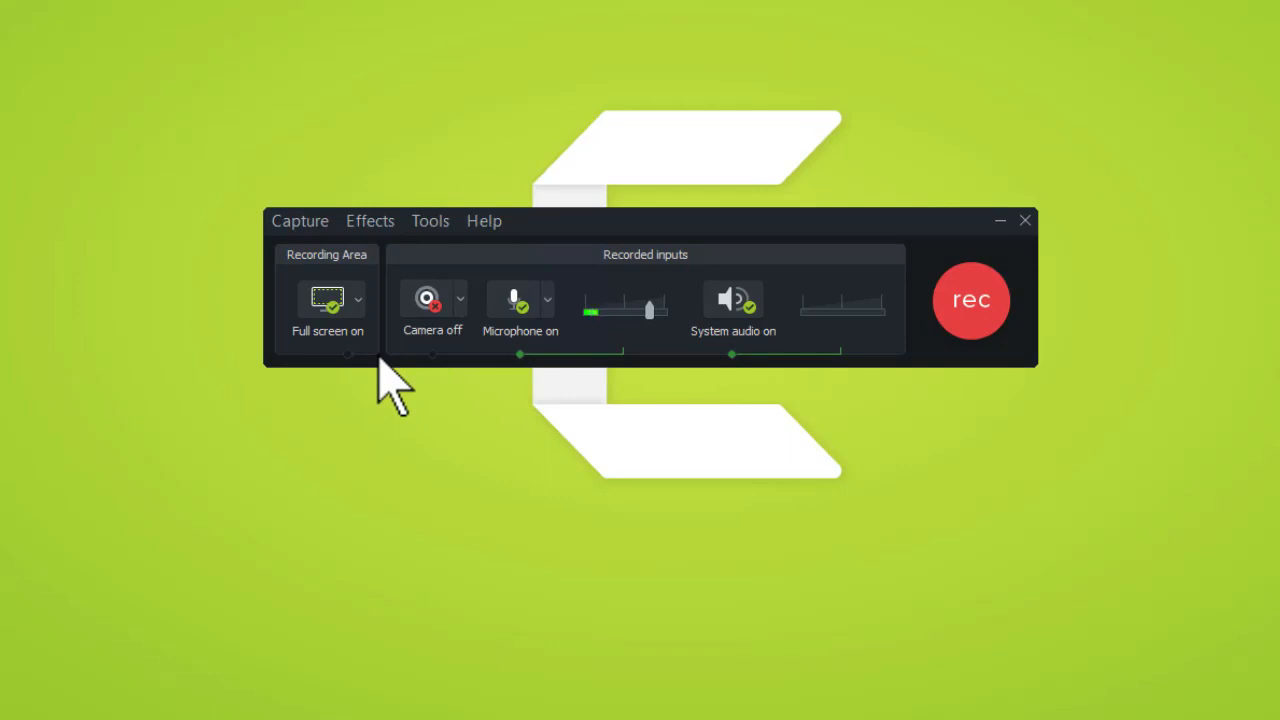
pyautogui.click(428, 299)
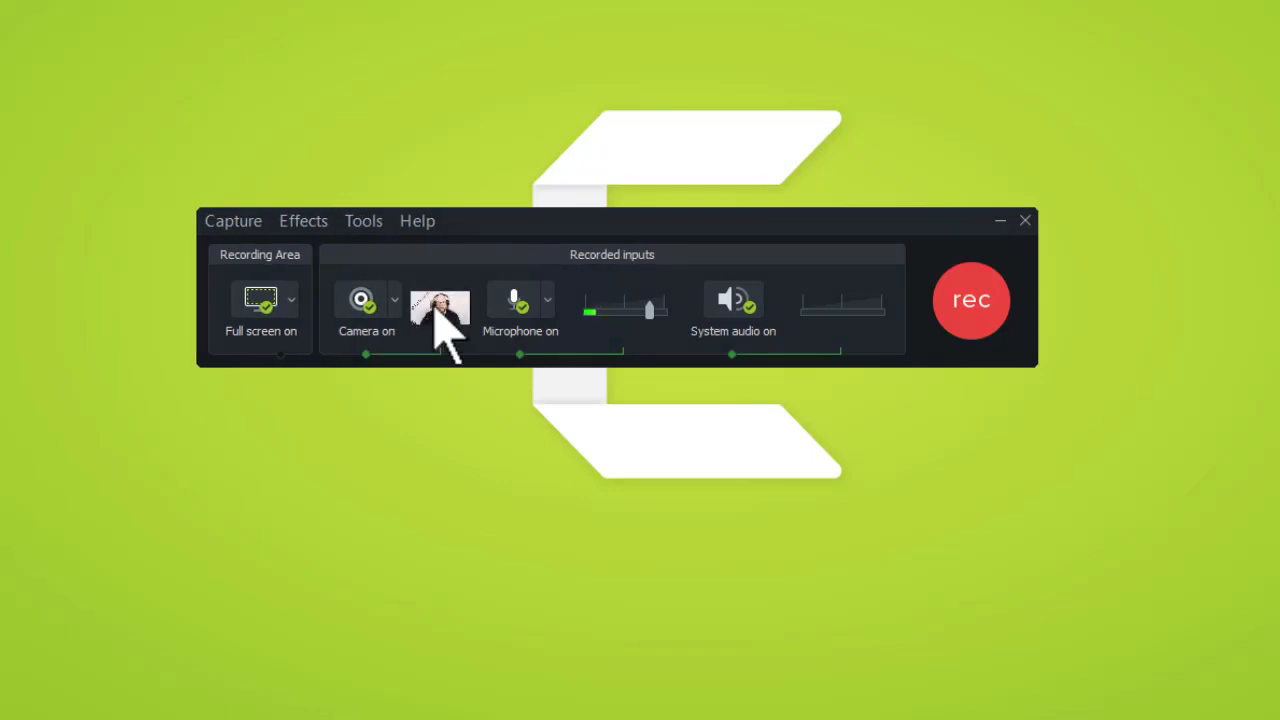
pyautogui.moveTo(437, 318)
pyautogui.click(352, 316)
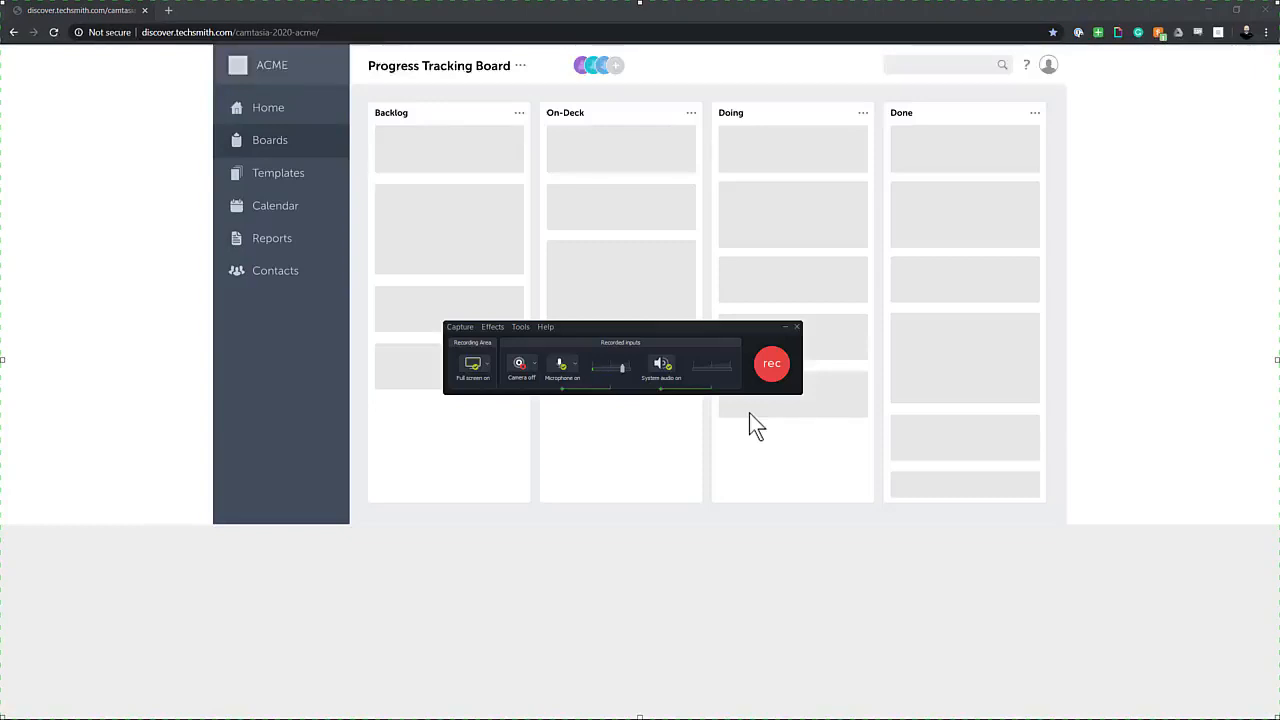
# - Start the screen recording
pyautogui.press('F10')
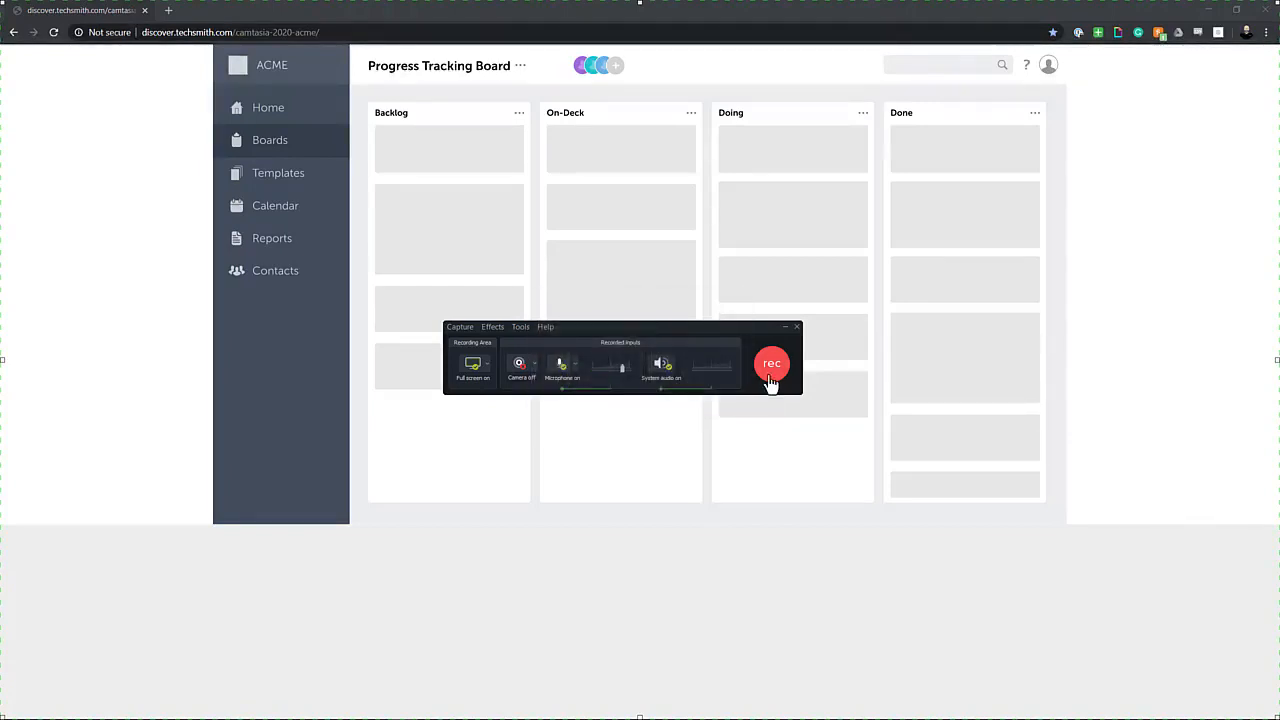
pyautogui.click(771, 370)
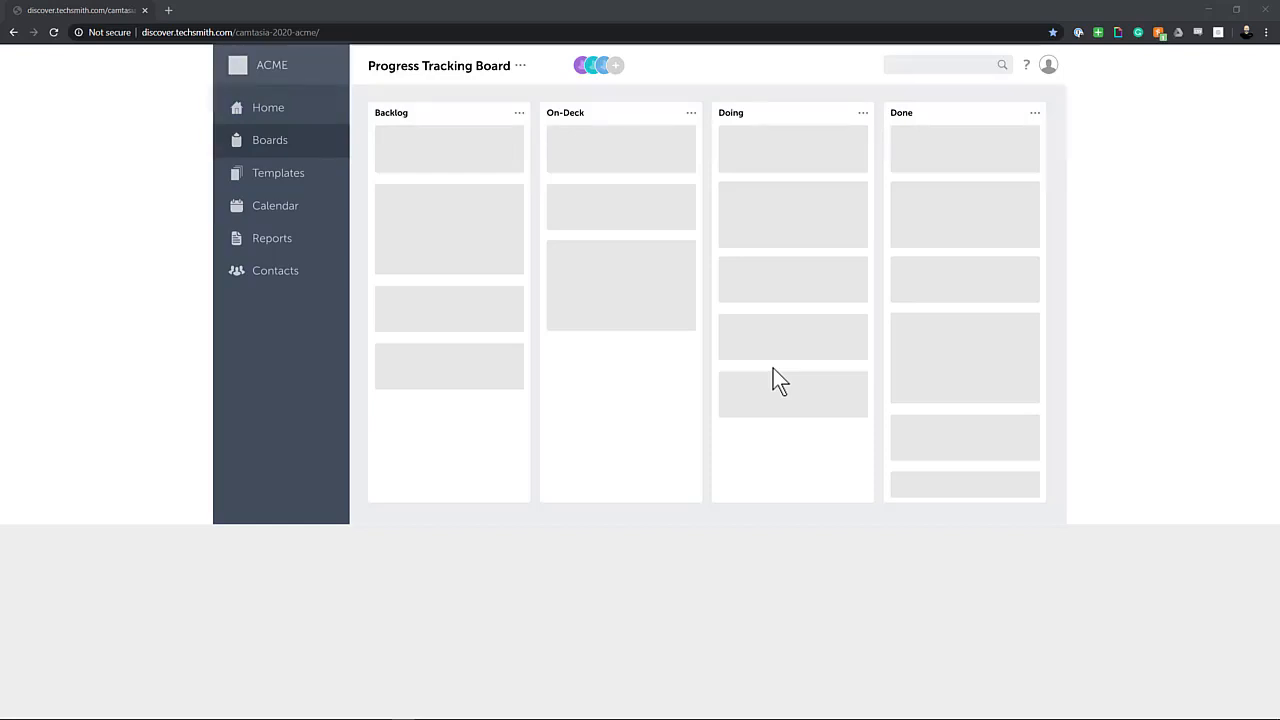
# - Add a new board member with the person's full name, e-mail address and the Follower role
pyautogui.click(614, 66)
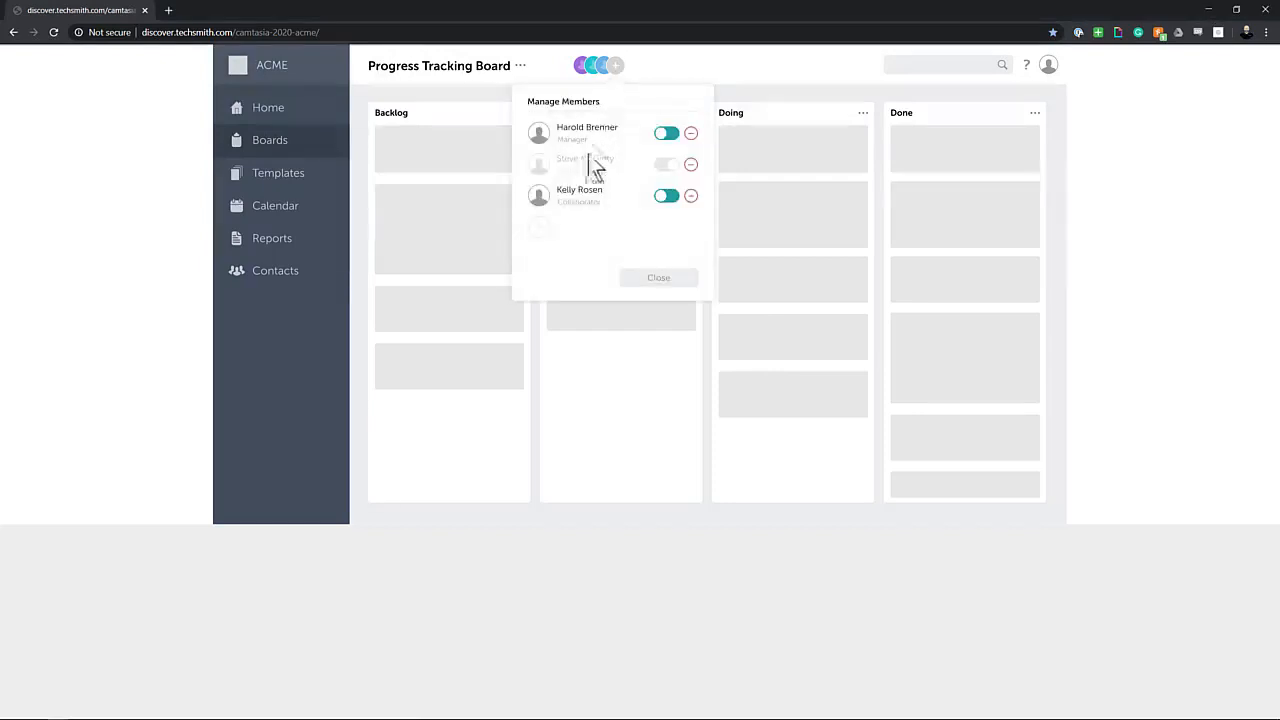
pyautogui.click(541, 238)
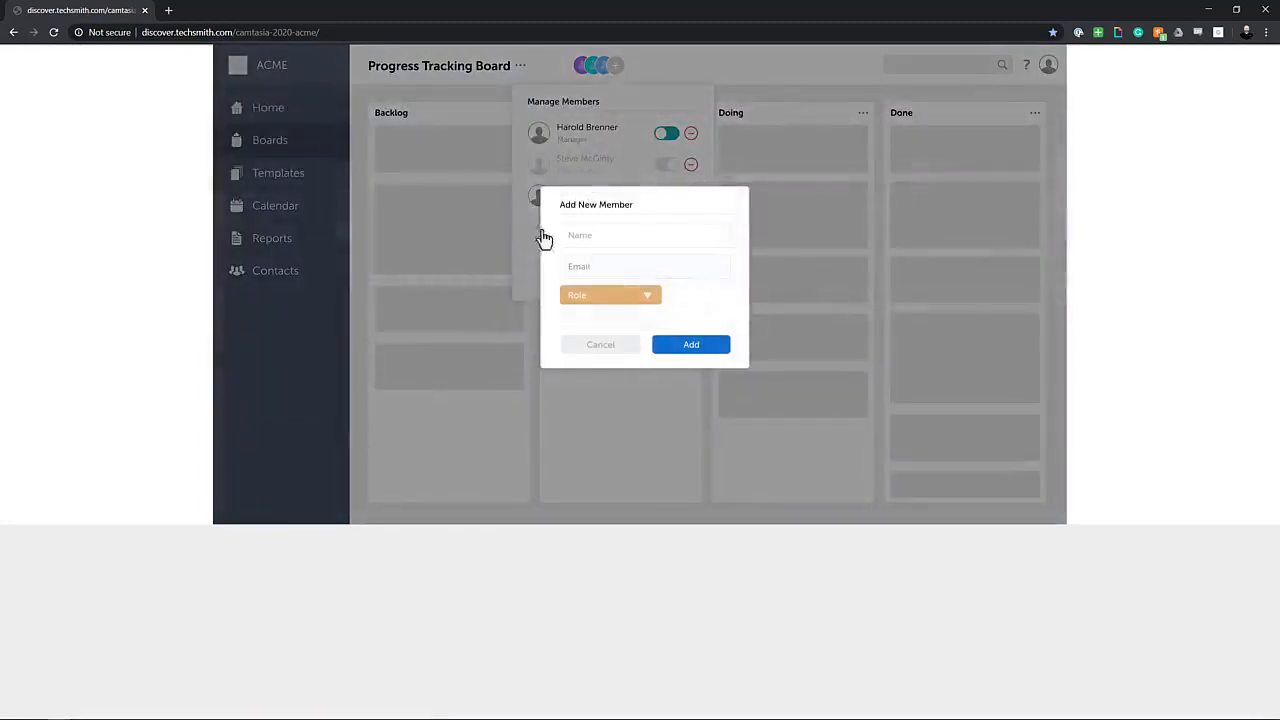
pyautogui.click(662, 238)
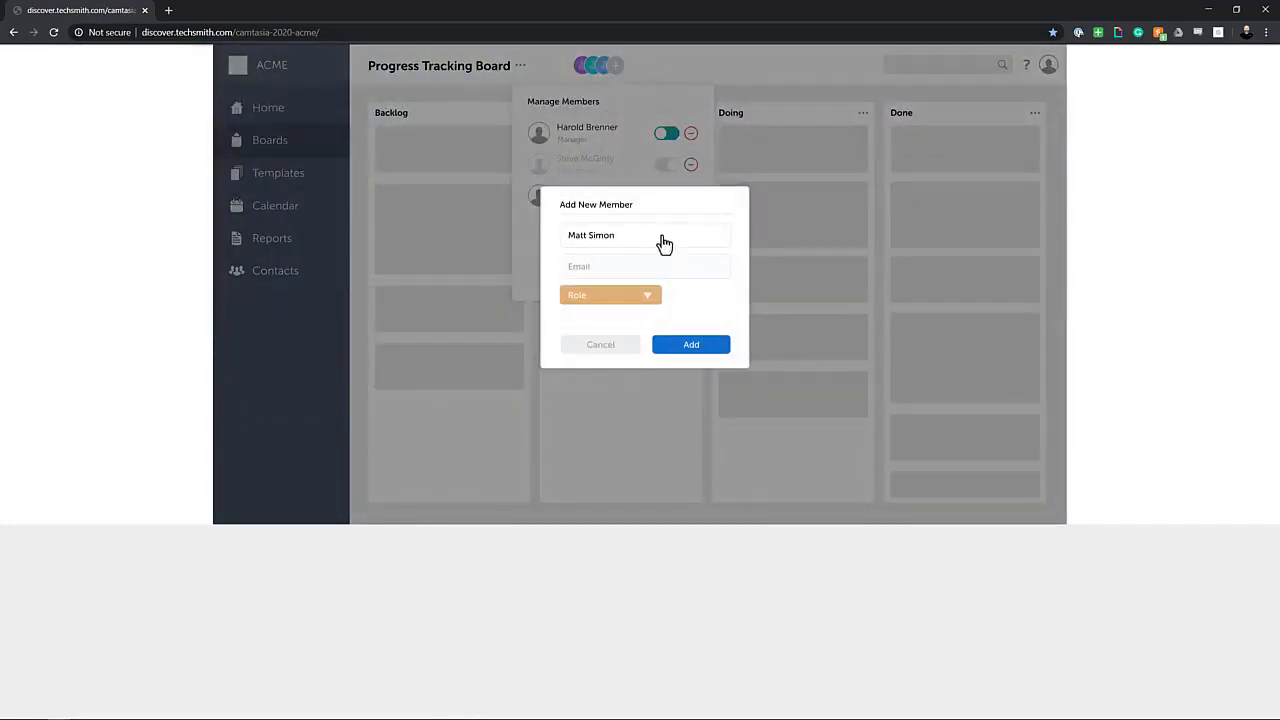
pyautogui.click(672, 268)
pyautogui.click(650, 297)
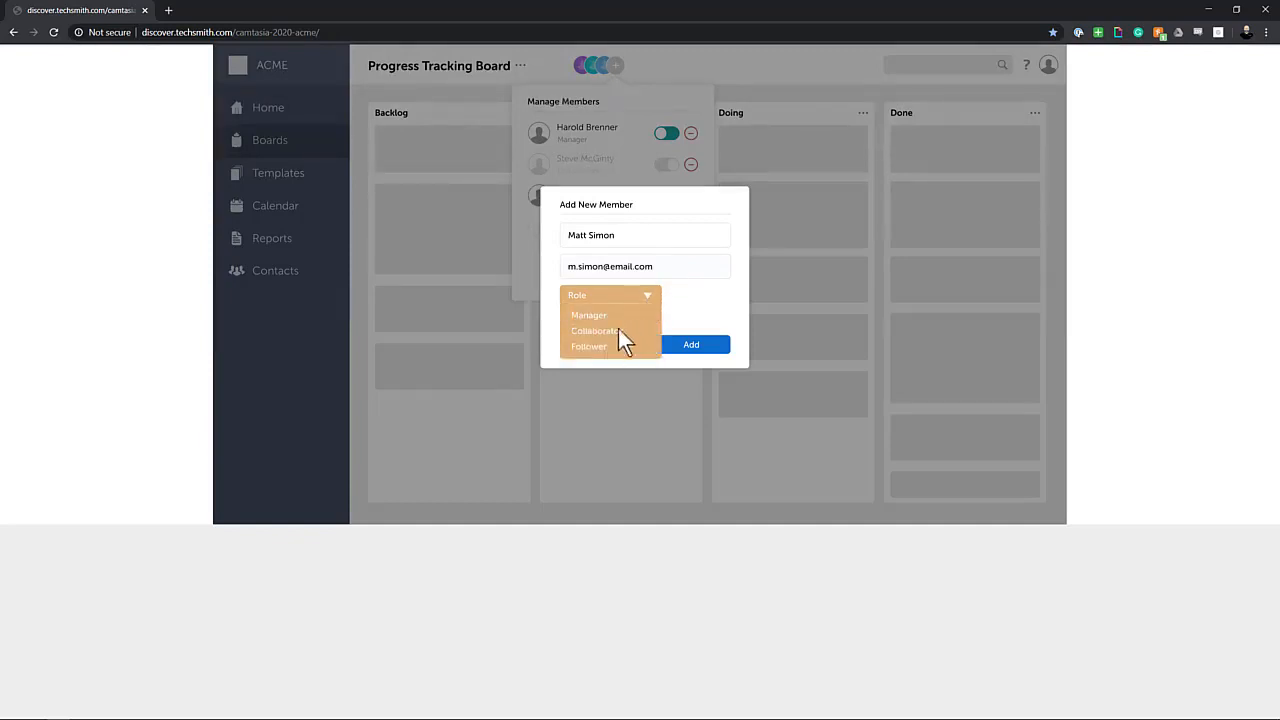
pyautogui.click(599, 348)
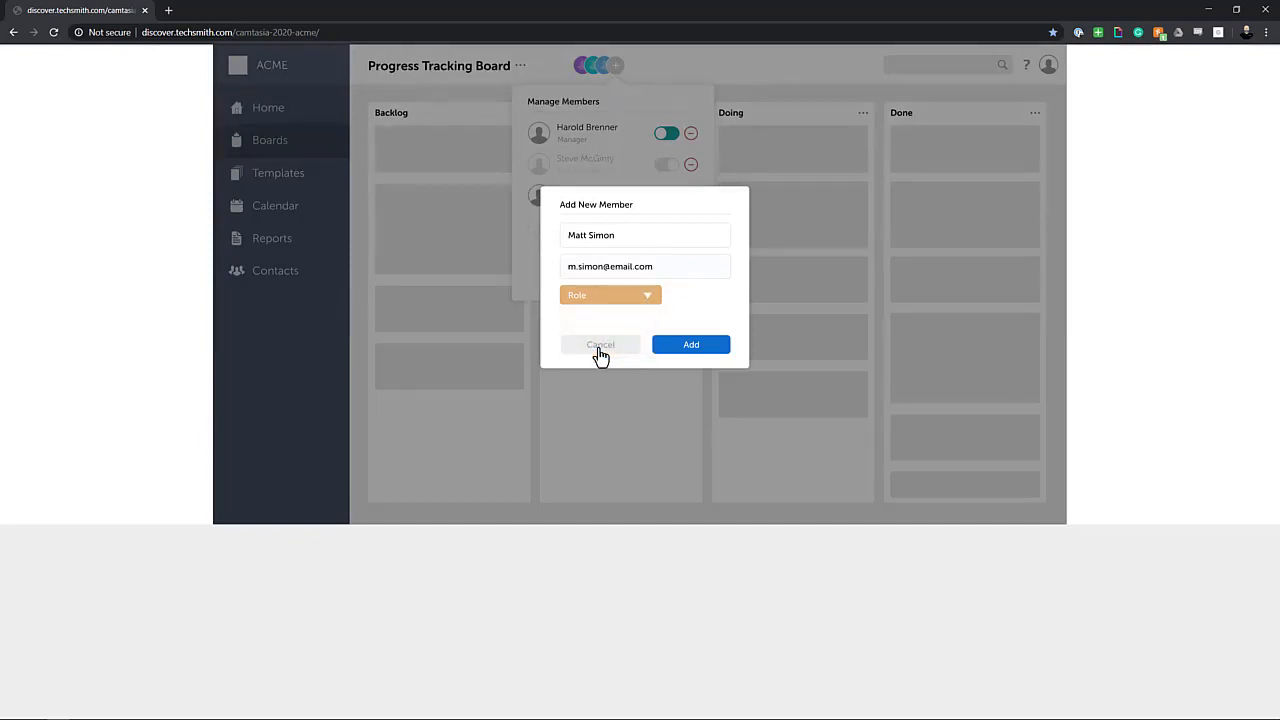
pyautogui.click(678, 347)
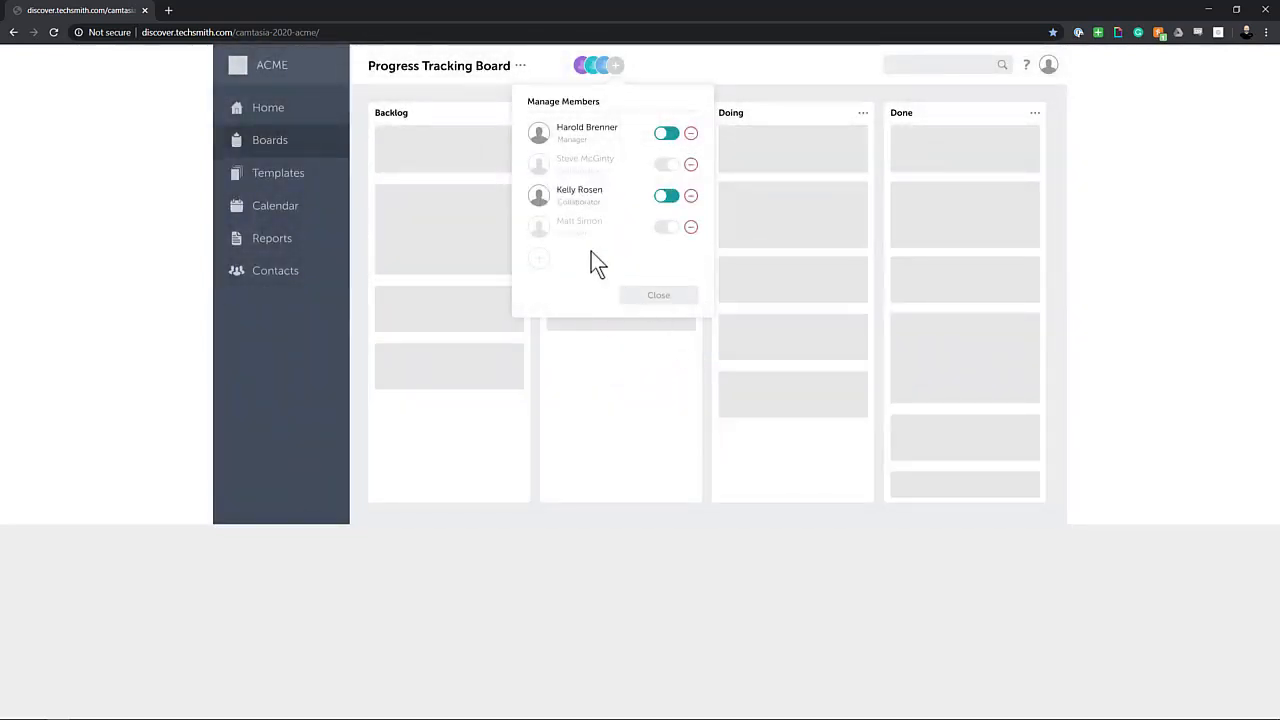
# - Switch on the new member's toggle and close the Manage Members panel
pyautogui.click(666, 232)
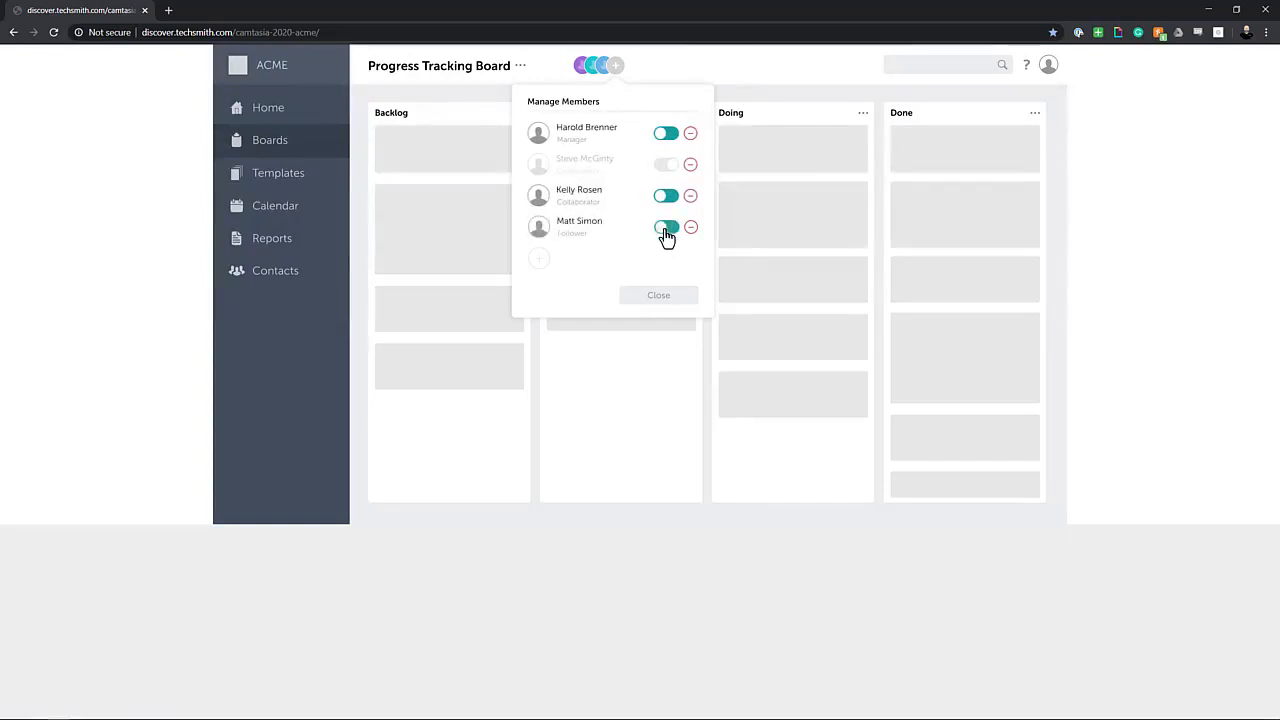
pyautogui.click(659, 296)
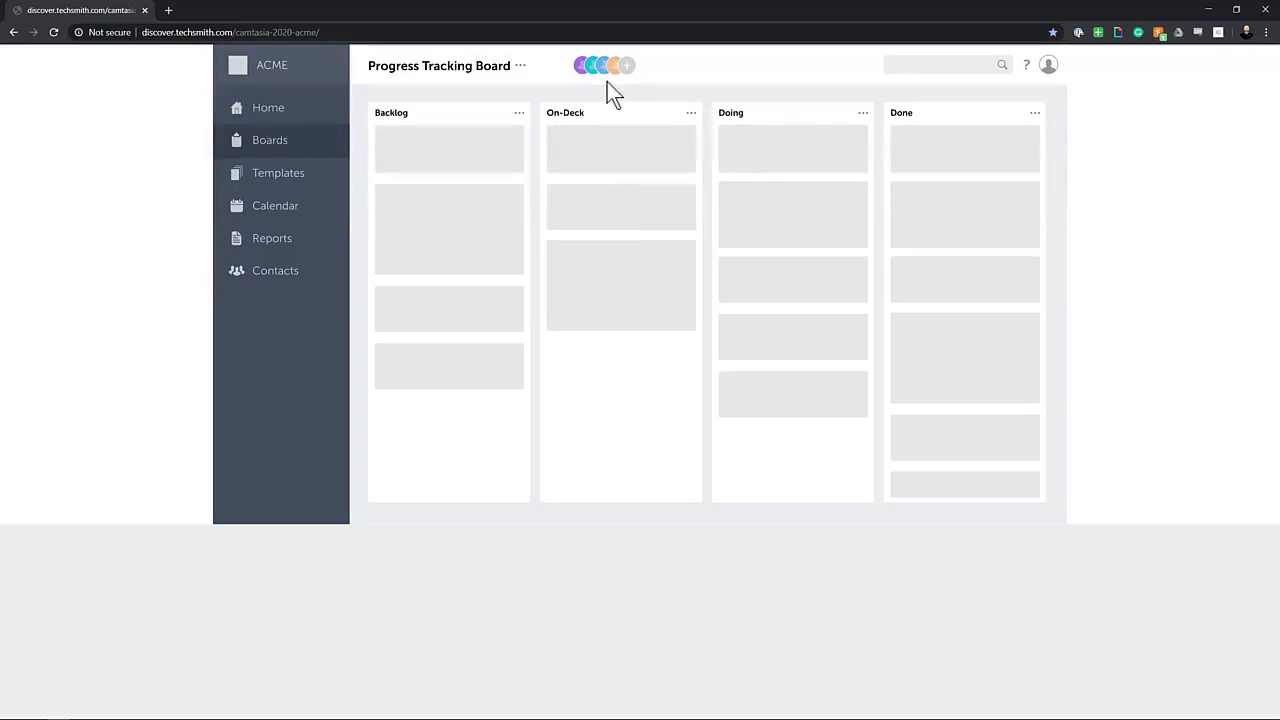
# - Stop the screen recording
pyautogui.press('F10')
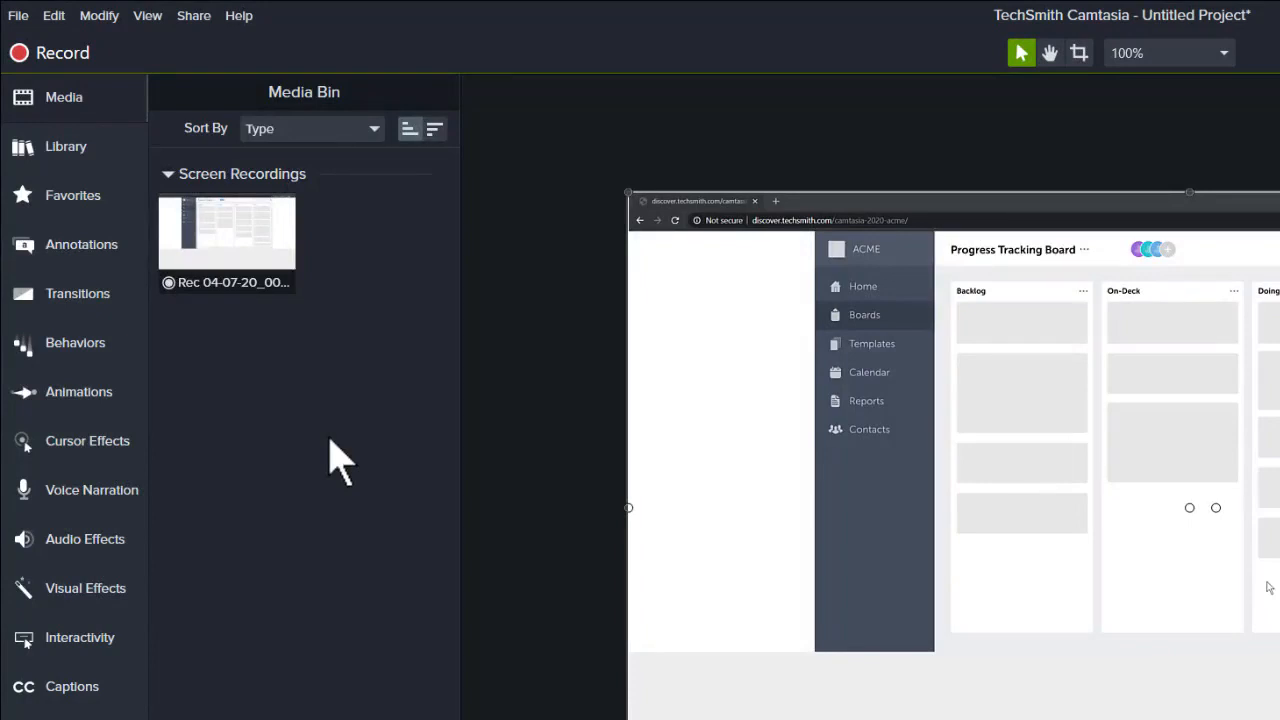
# - Browse the Library, Favorites, Annotations, Transitions, Behaviors and Animations panels, then return to the Media Bin
pyautogui.click(266, 262)
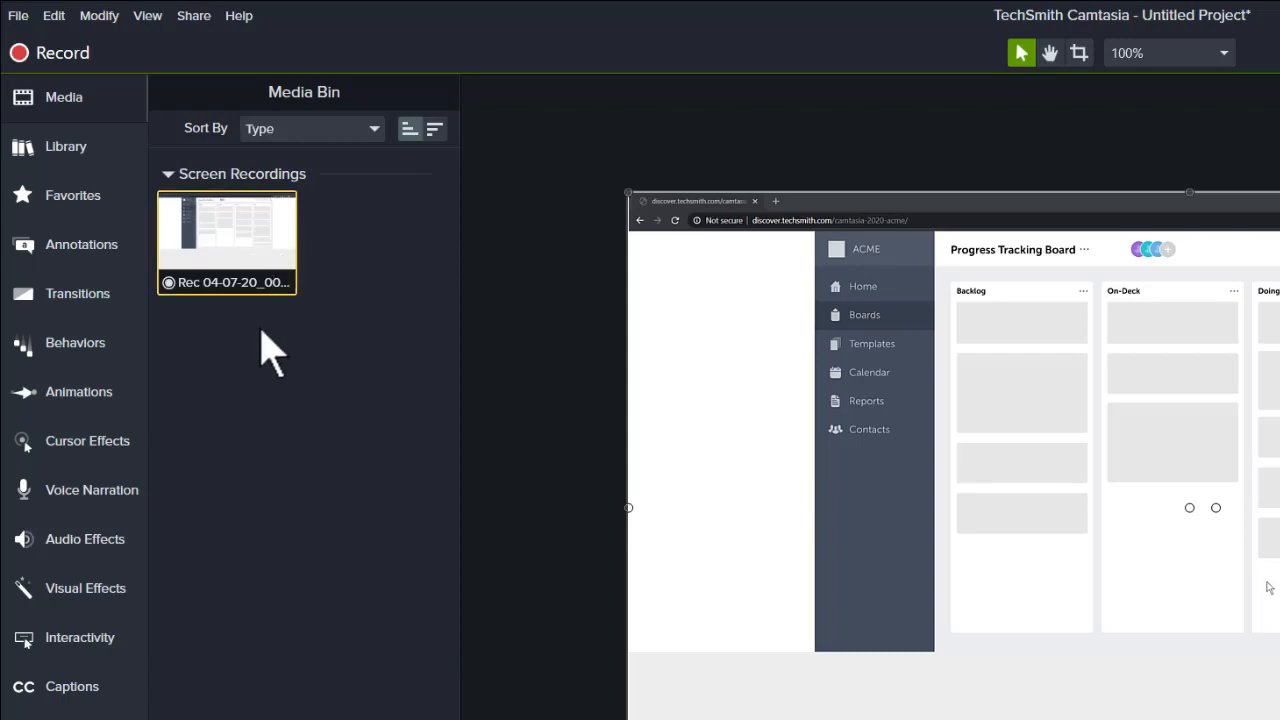
pyautogui.click(101, 147)
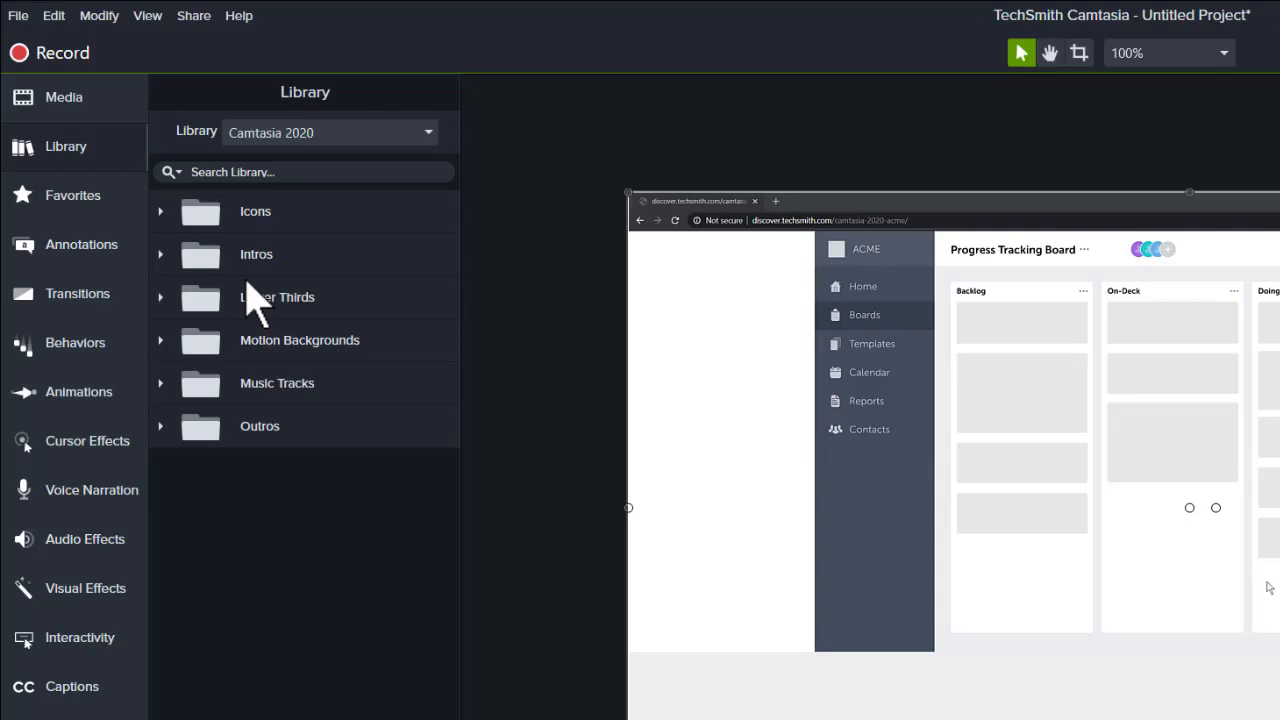
pyautogui.click(108, 198)
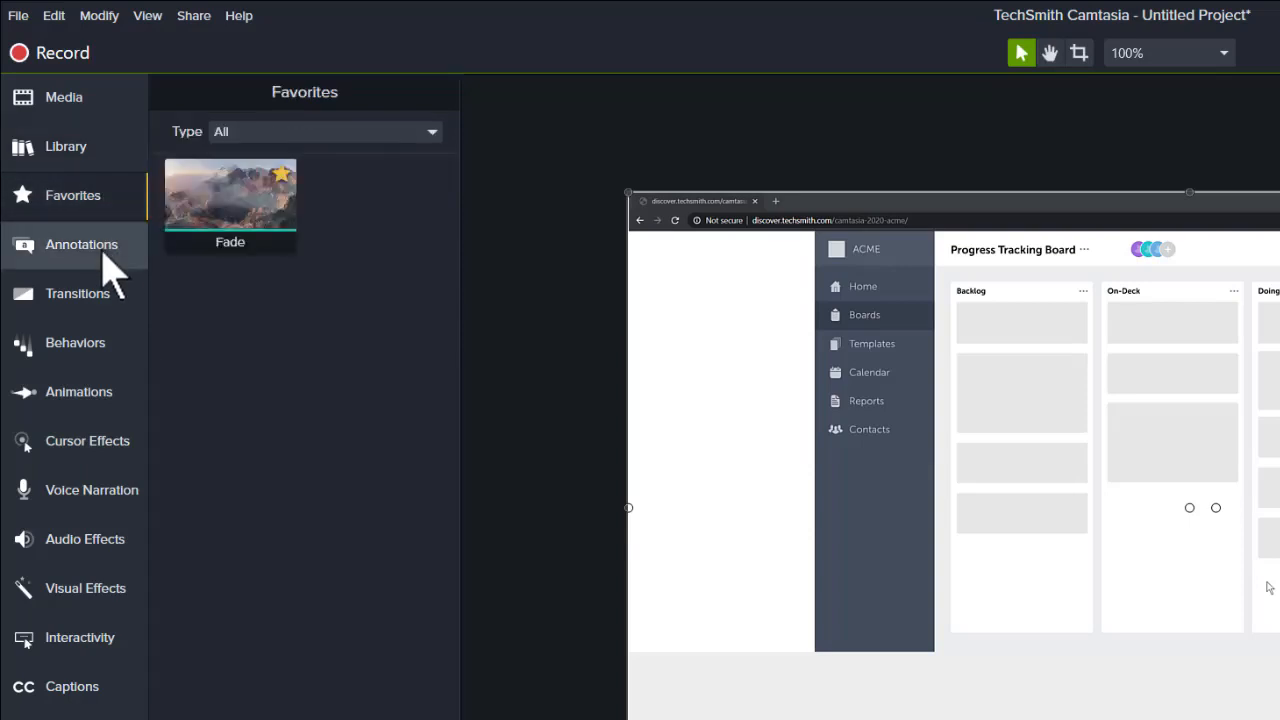
pyautogui.click(108, 262)
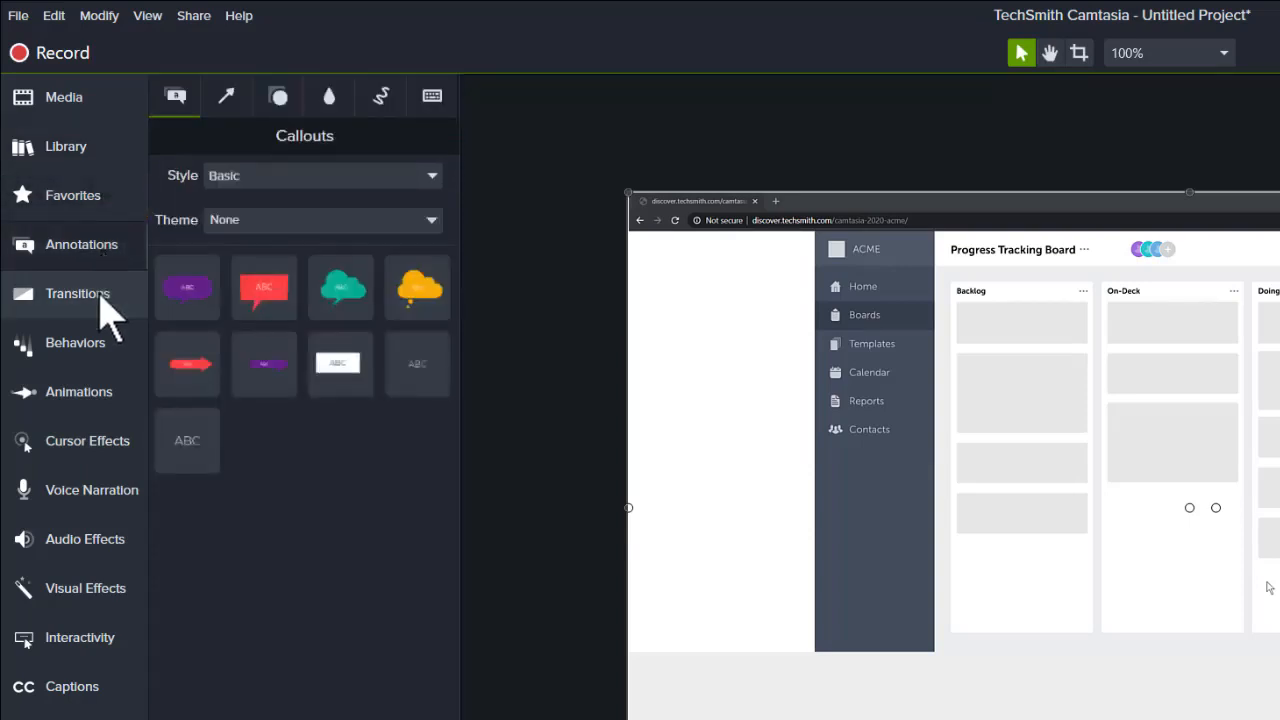
pyautogui.click(101, 301)
pyautogui.click(99, 352)
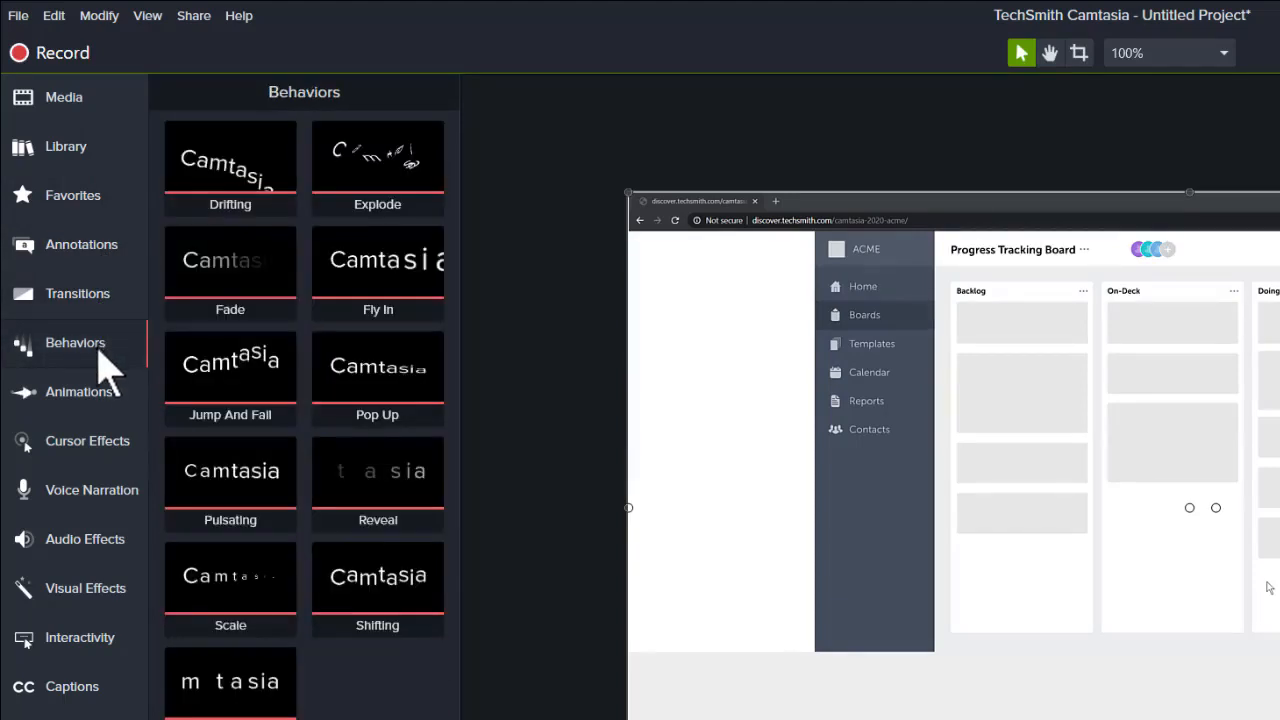
pyautogui.click(108, 404)
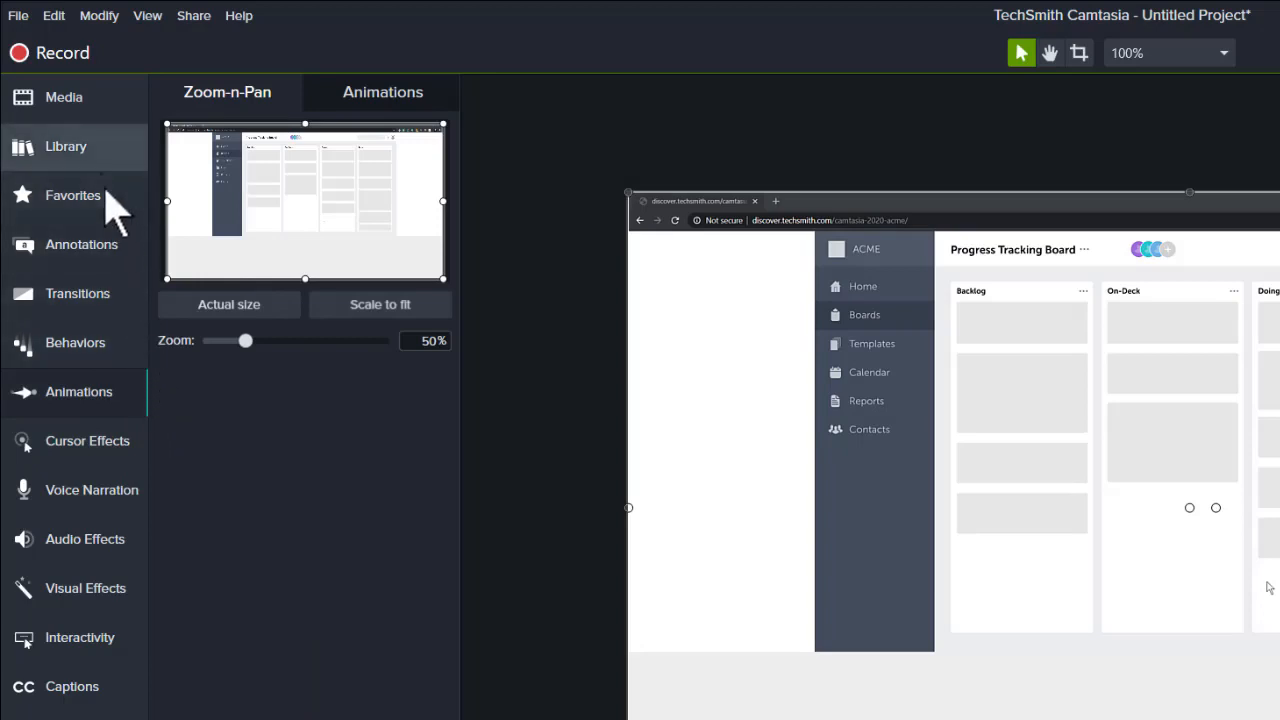
pyautogui.click(84, 104)
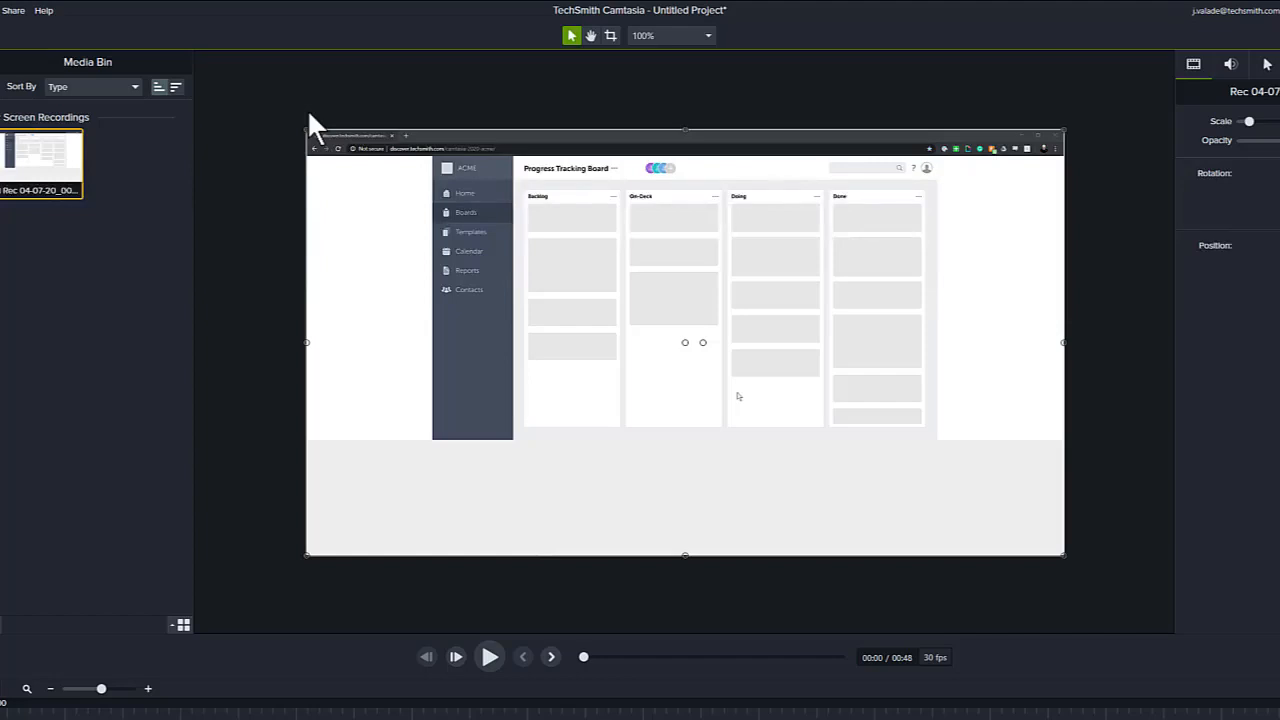
# - Play the recording in the preview and pause it
pyautogui.click(490, 657)
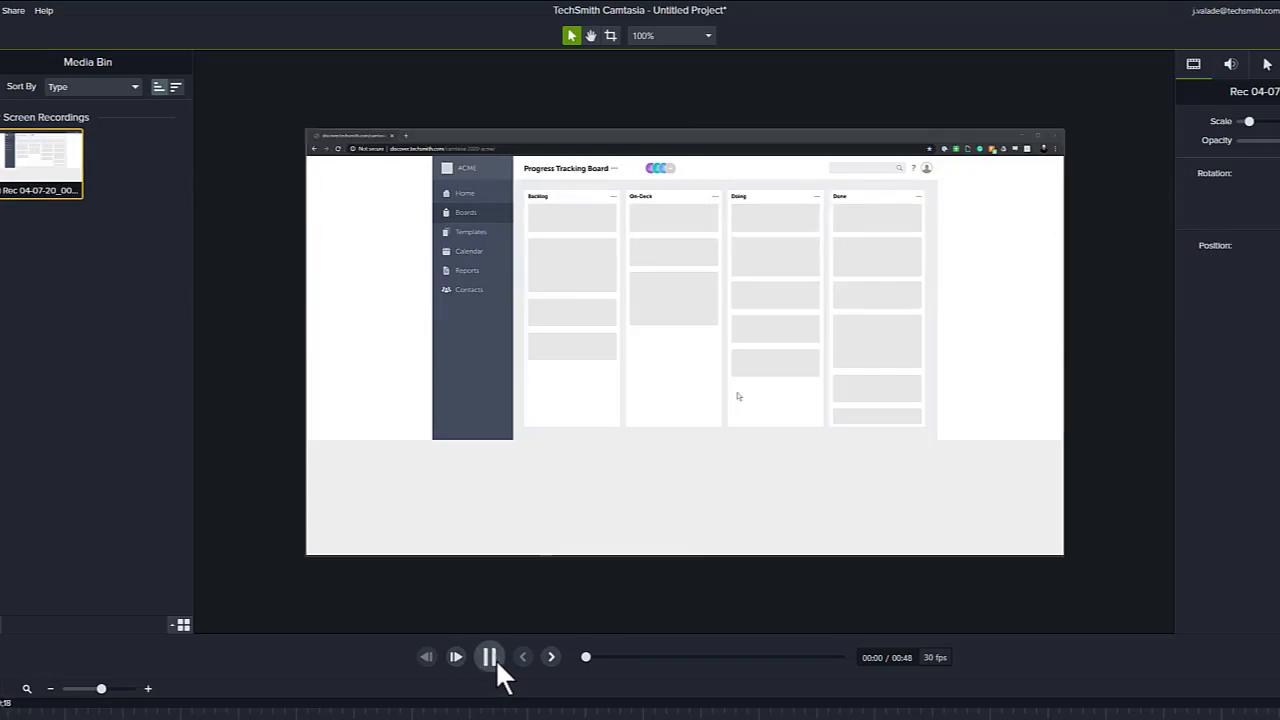
pyautogui.click(490, 657)
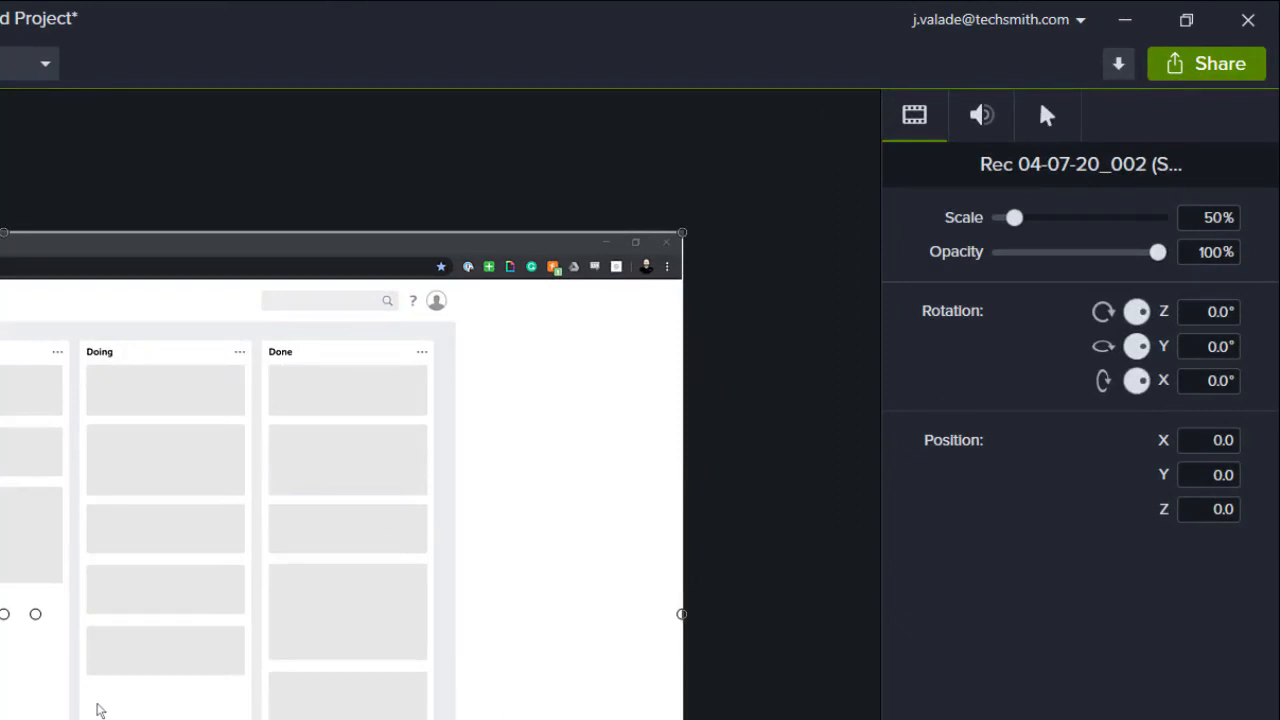
# - Reselect the clip on the canvas and view its visual, audio and cursor properties
pyautogui.hotkey('ctrl', 'd')
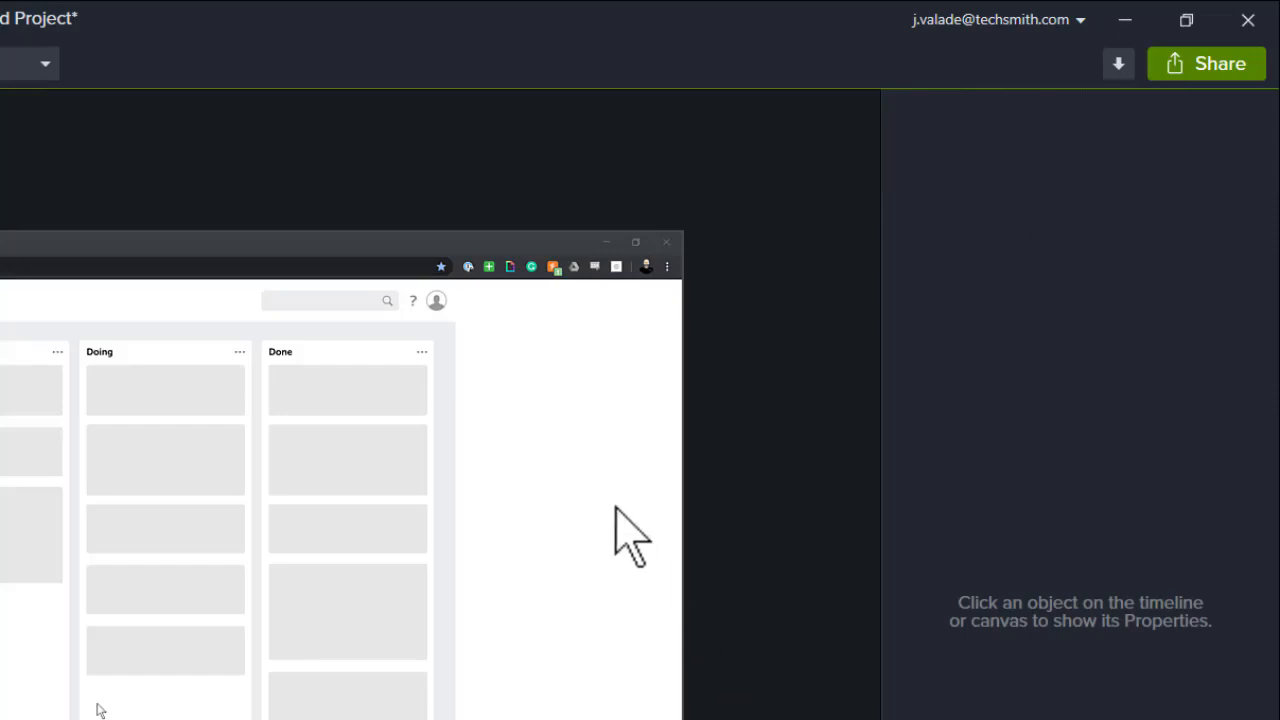
pyautogui.click(587, 466)
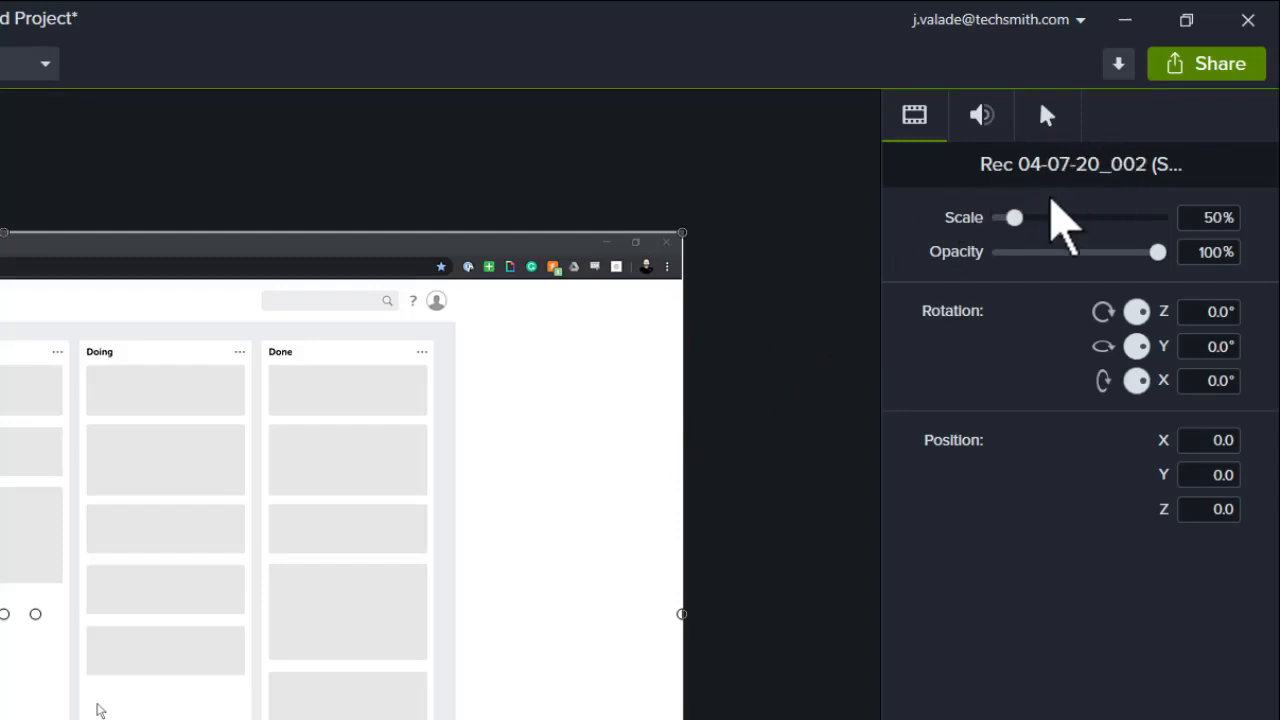
pyautogui.click(995, 126)
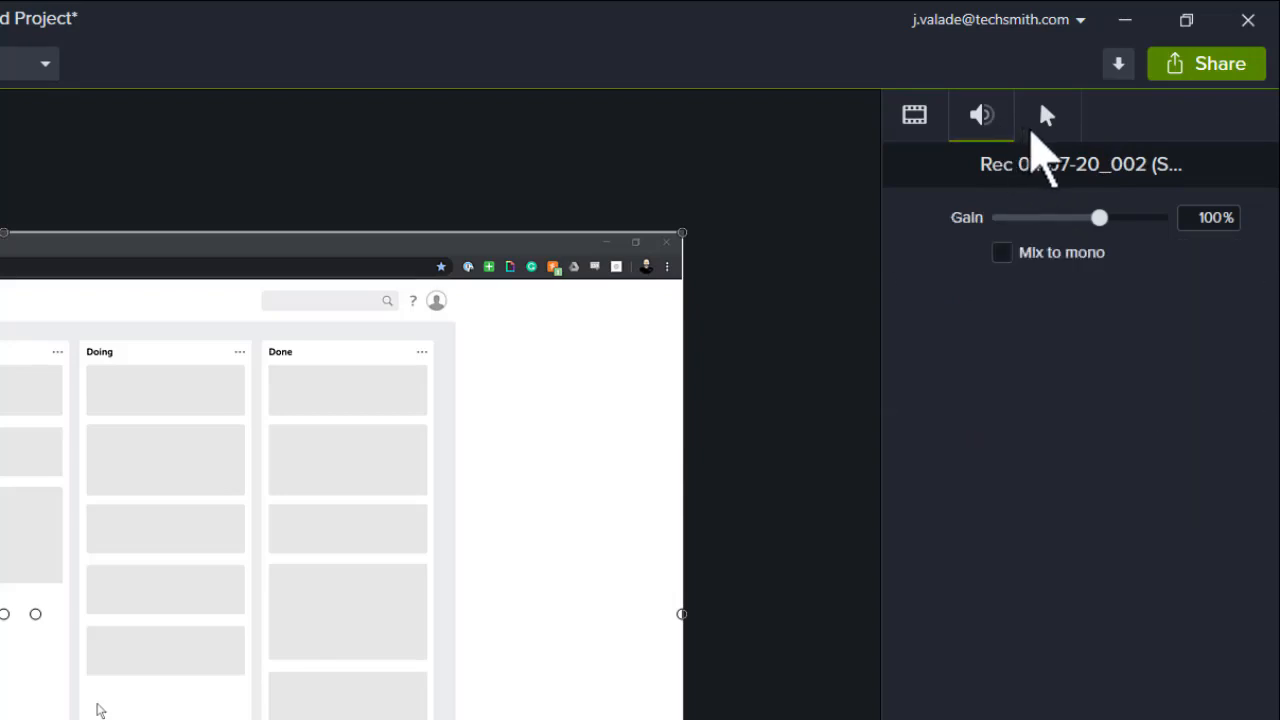
pyautogui.click(1033, 130)
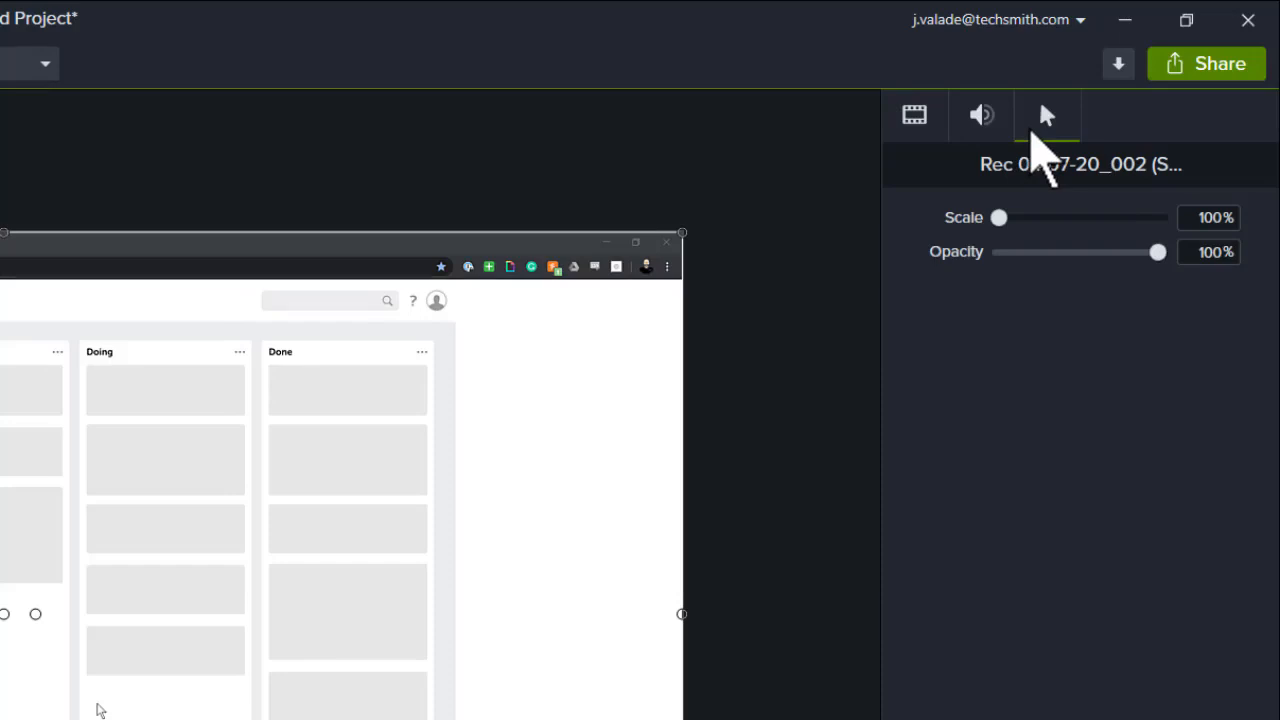
pyautogui.click(914, 118)
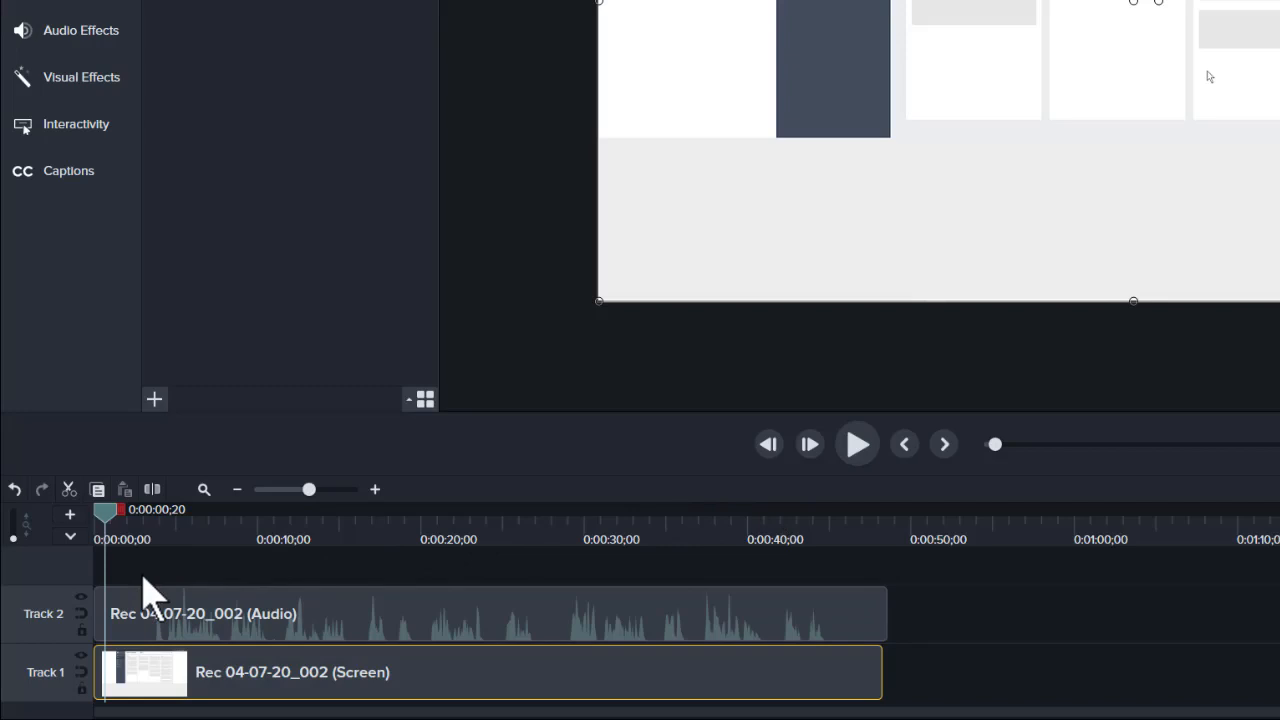
# - Scrub the playhead to the end of the timeline and back to the start
pyautogui.moveTo(106, 522); pyautogui.dragTo(936, 530)
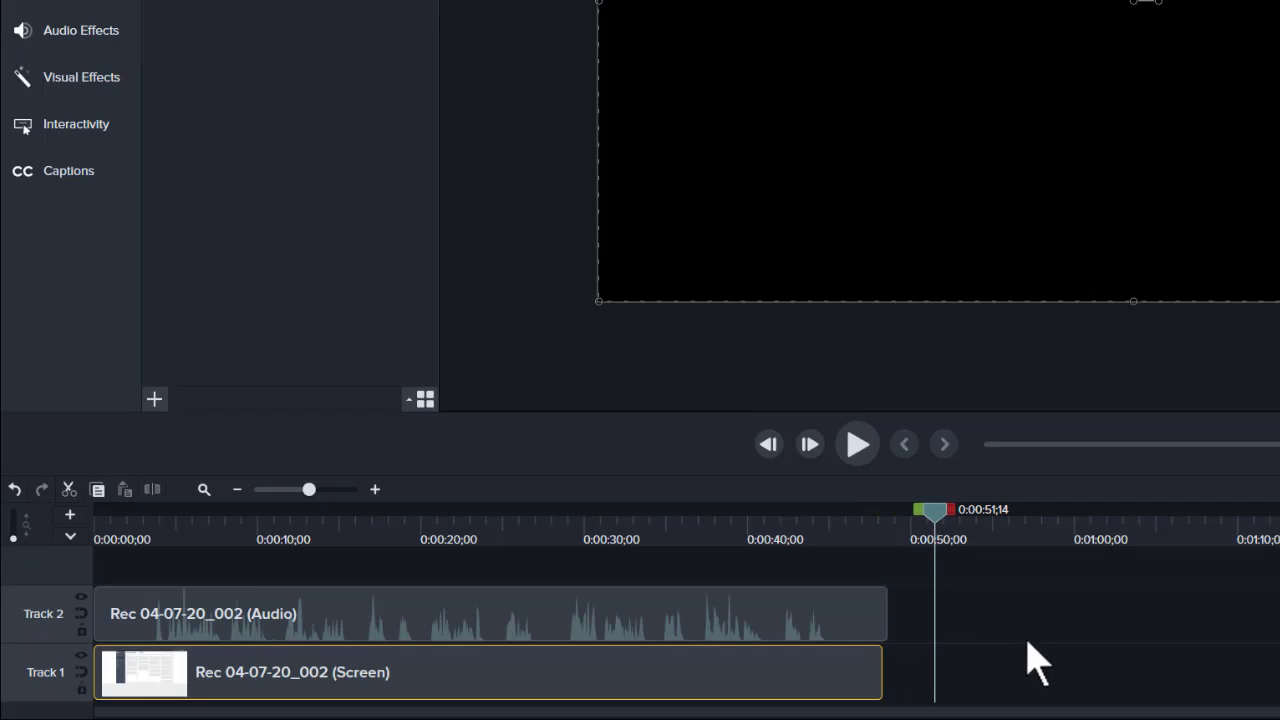
pyautogui.moveTo(940, 512); pyautogui.dragTo(77, 523)
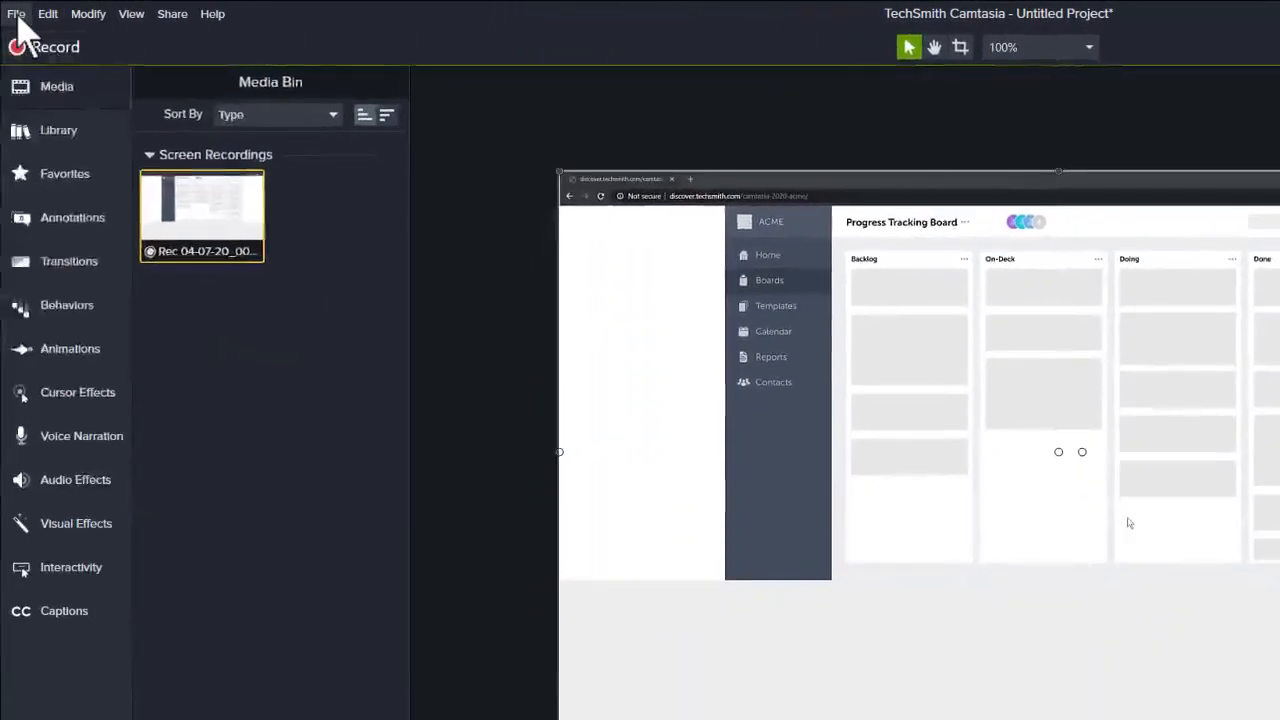
# - Save the project as My First
pyautogui.click(16, 14)
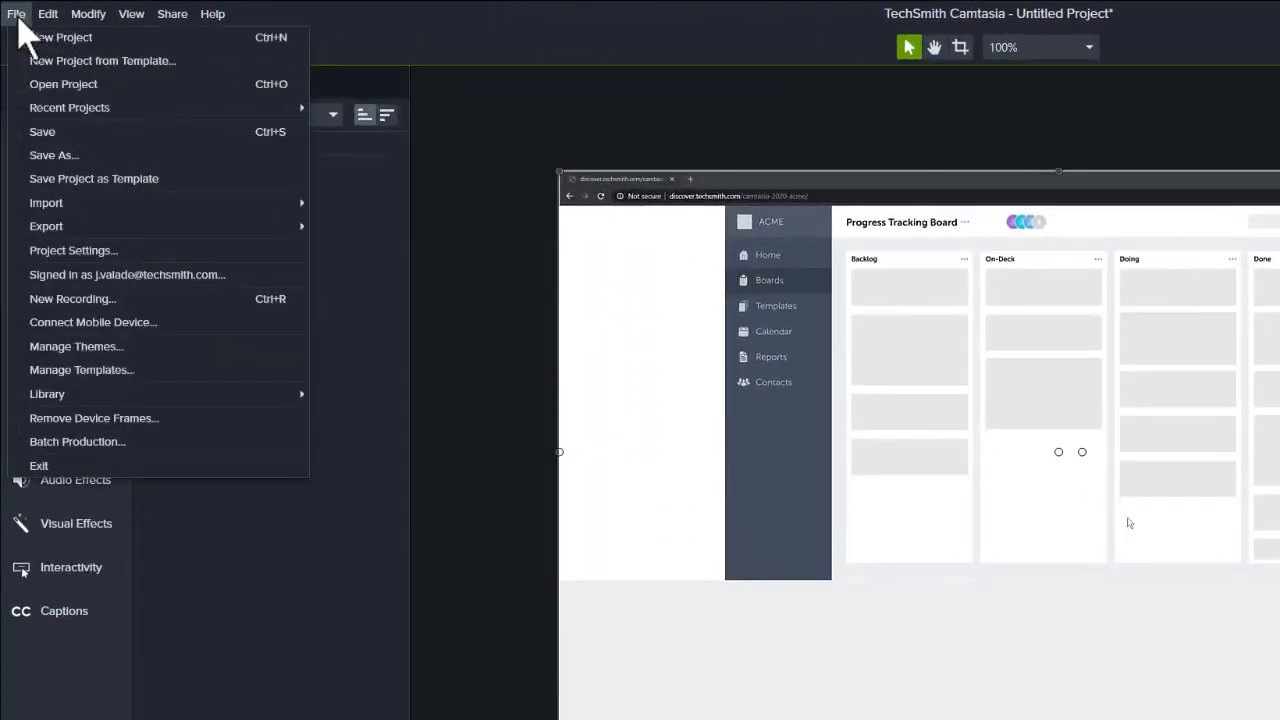
pyautogui.click(42, 132)
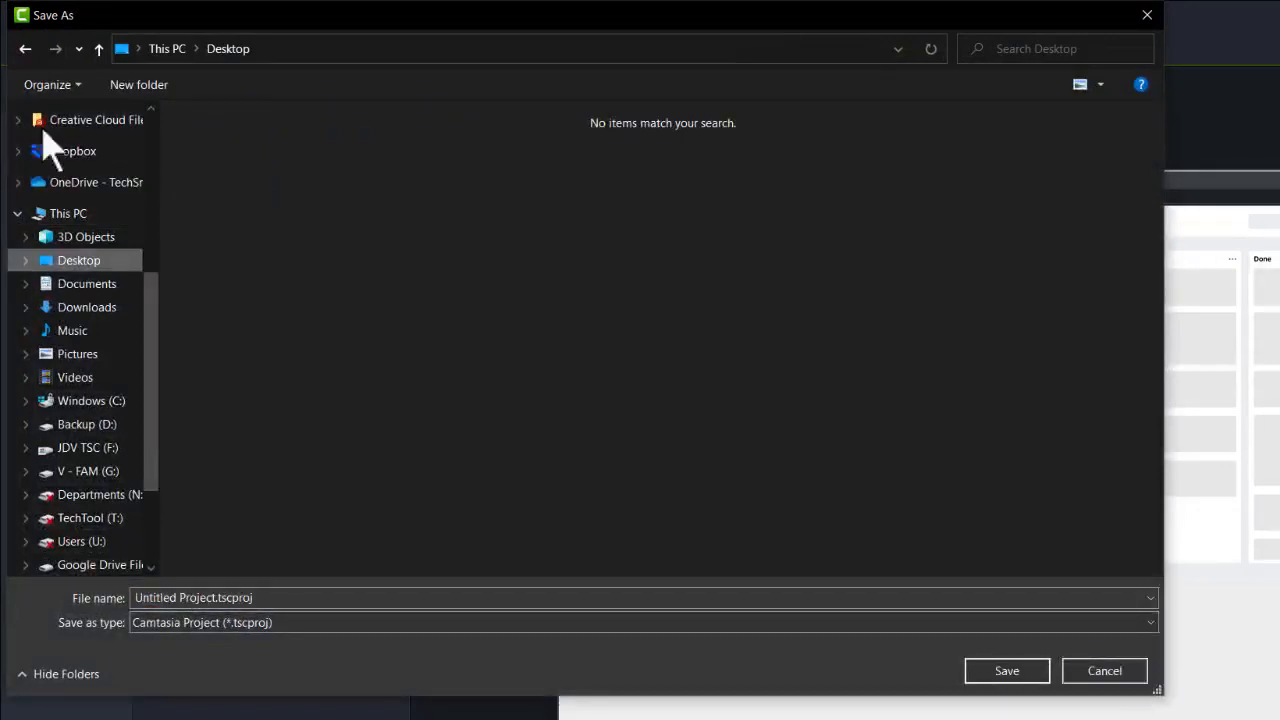
pyautogui.click(171, 597)
pyautogui.write('My First')
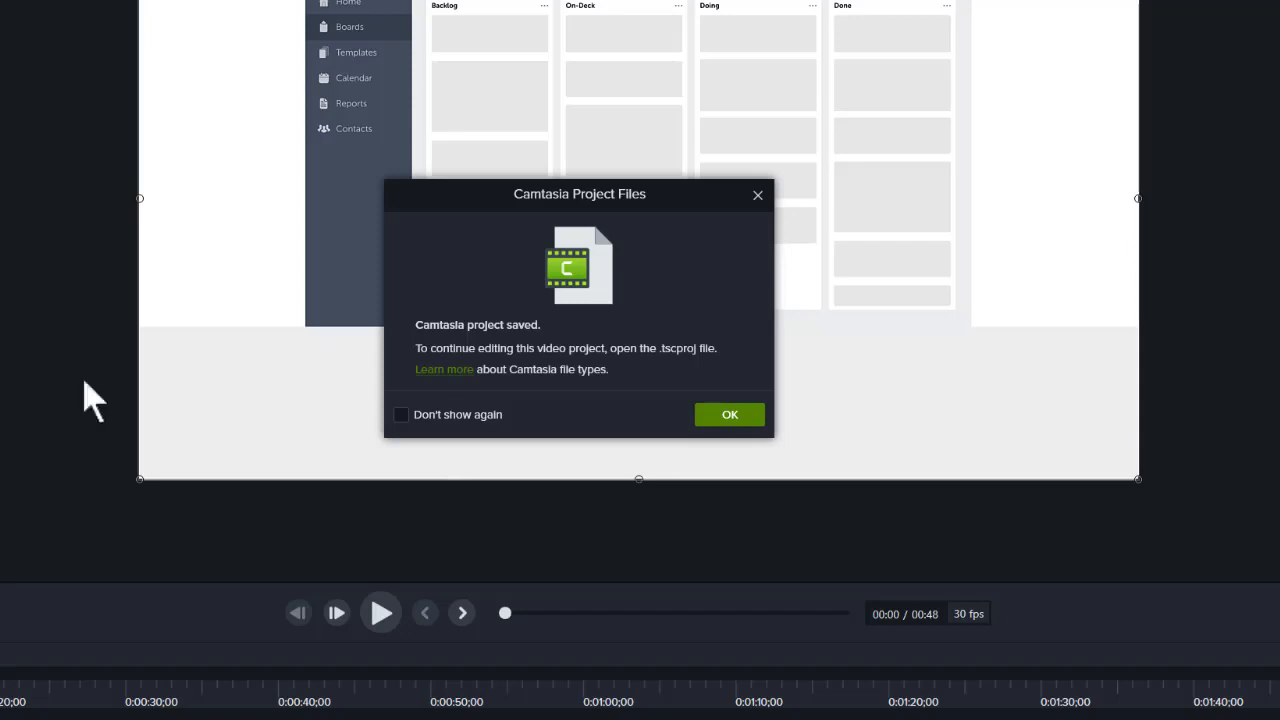
# - Dismiss the save notice, scrub the playhead near the start, and briefly play and pause the recording
pyautogui.click(722, 416)
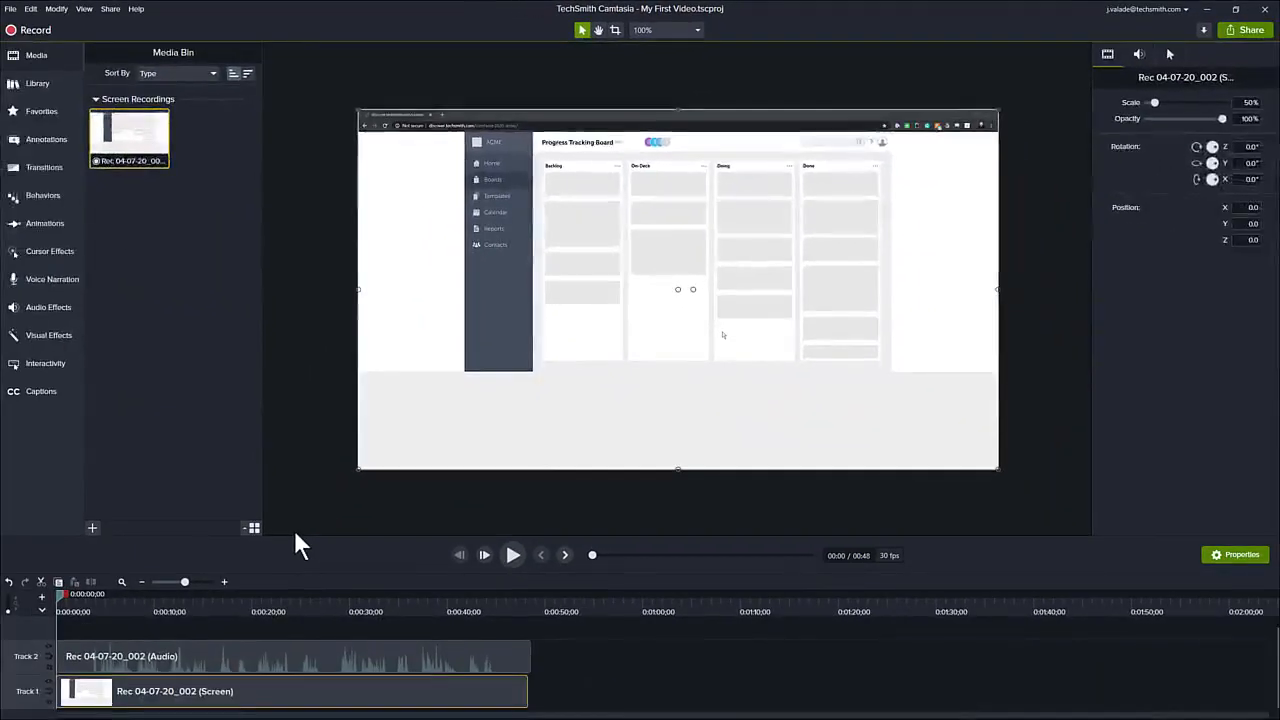
pyautogui.click(221, 626)
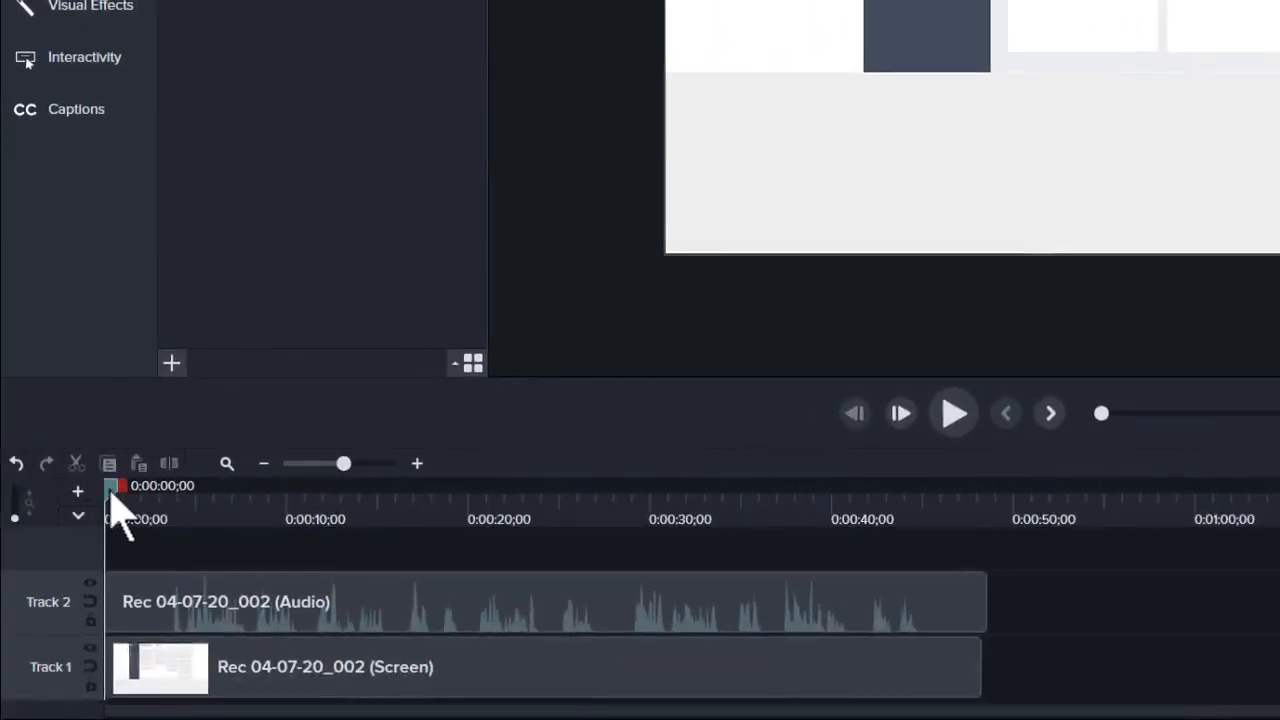
pyautogui.moveTo(110, 494); pyautogui.dragTo(137, 500)
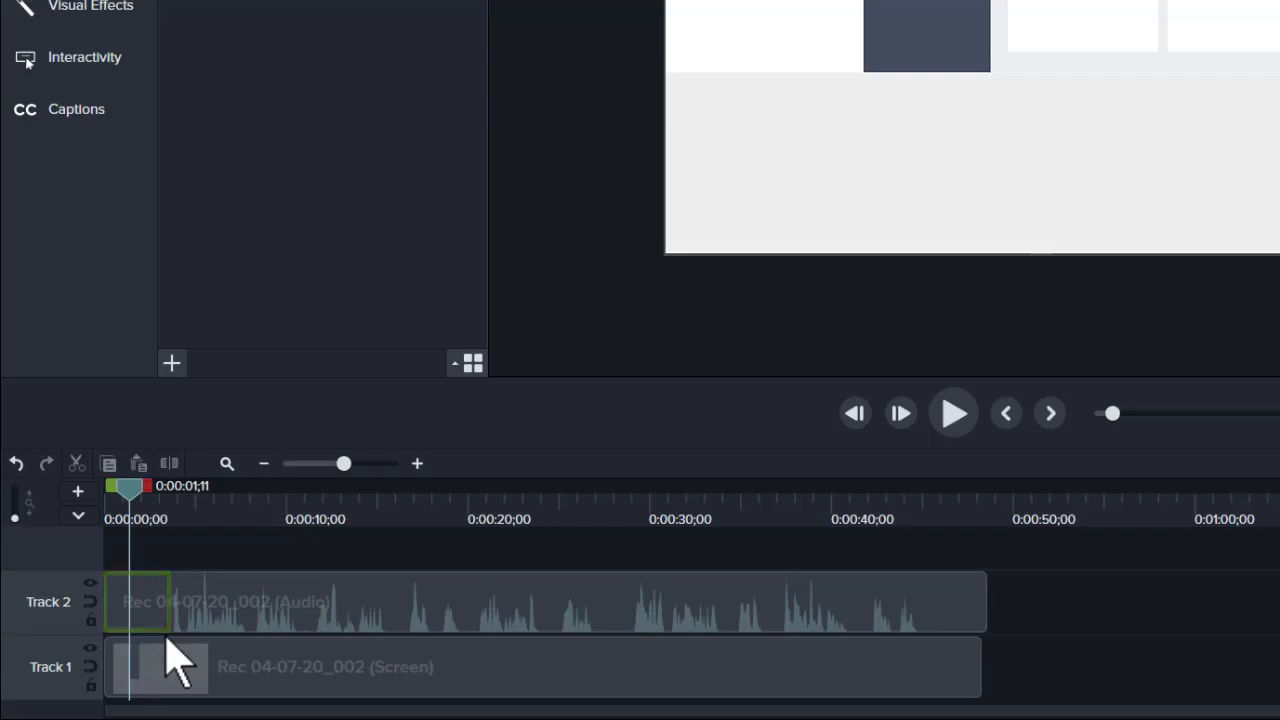
pyautogui.moveTo(131, 490); pyautogui.dragTo(105, 503)
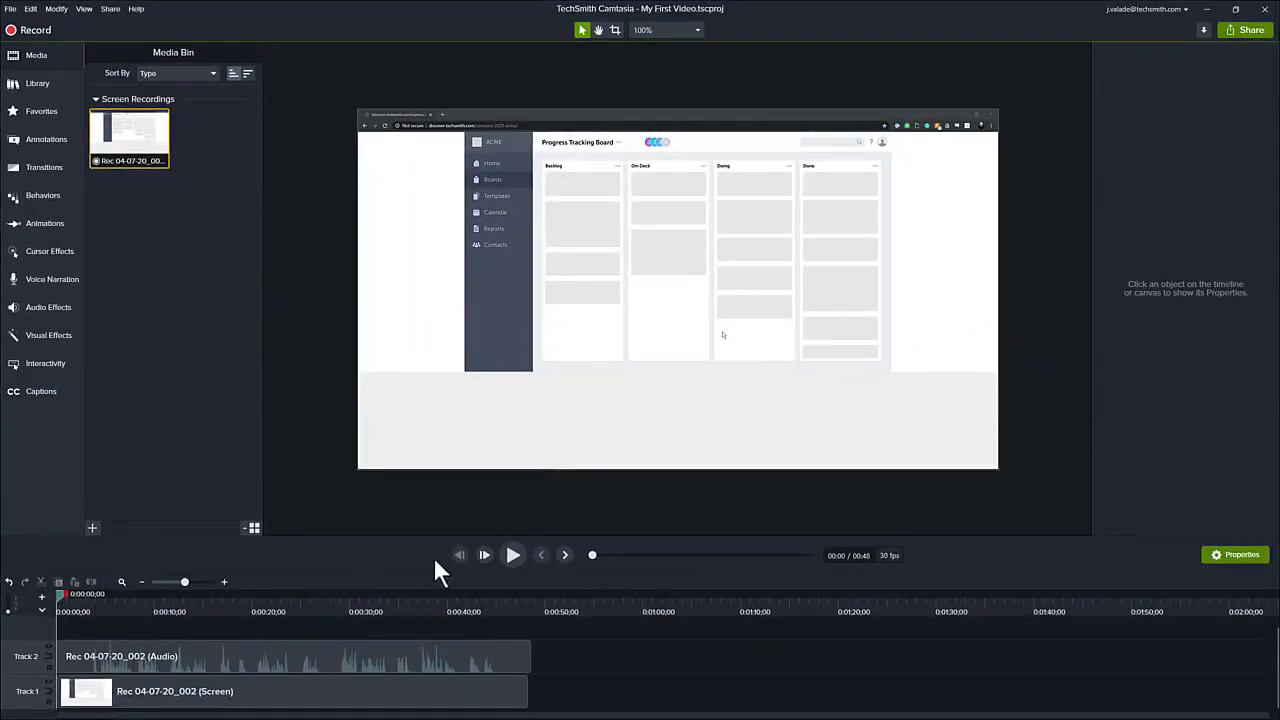
pyautogui.click(514, 556)
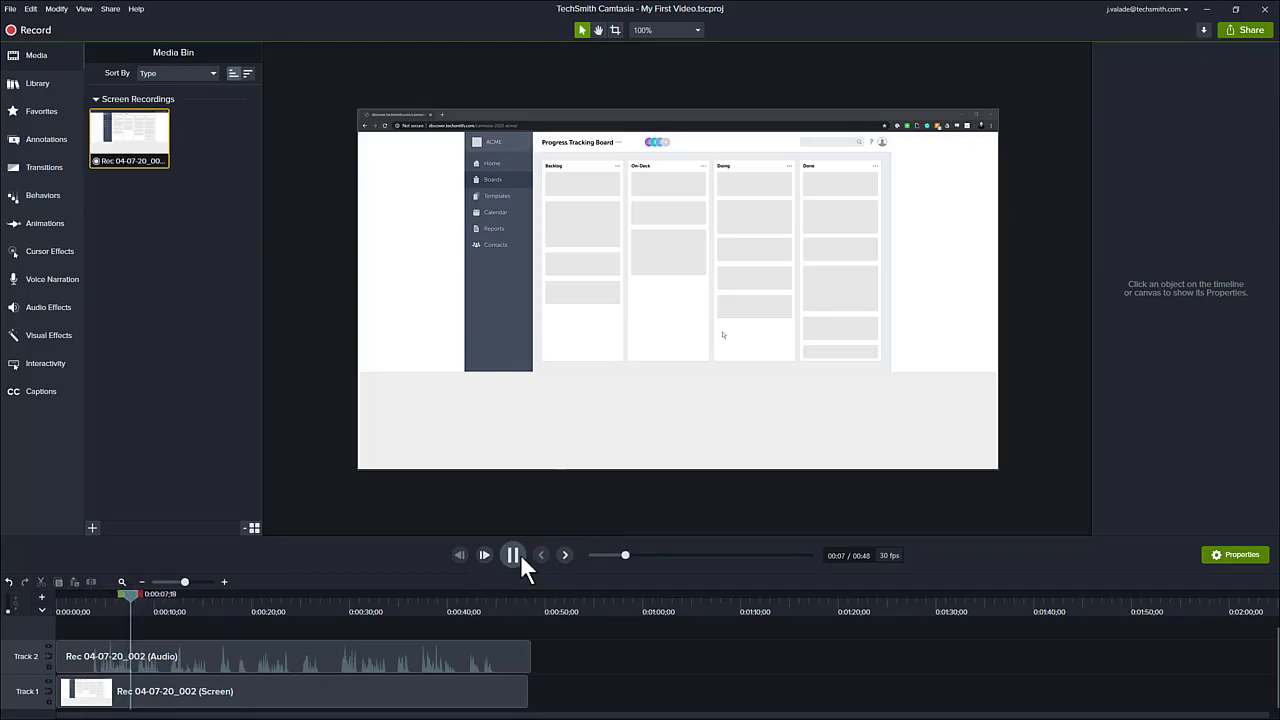
pyautogui.click(520, 556)
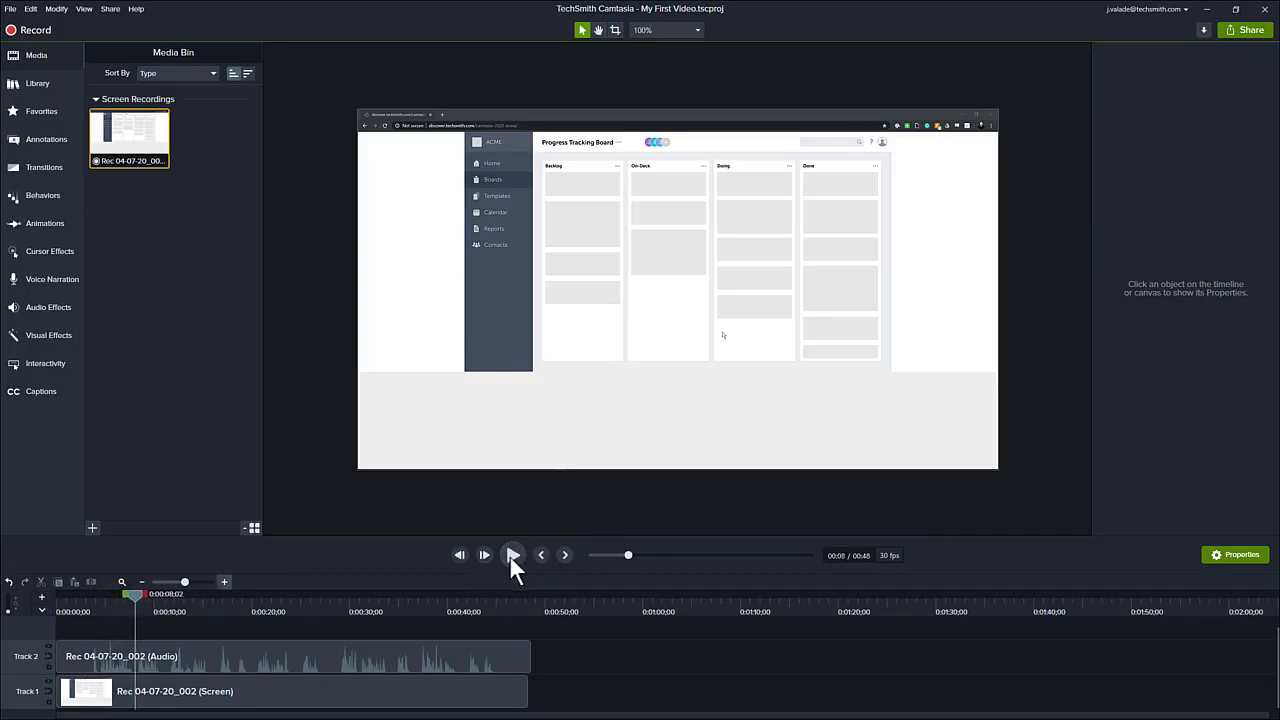
# - Select the first three seconds of the timeline and cut them from both tracks
pyautogui.click(83, 610)
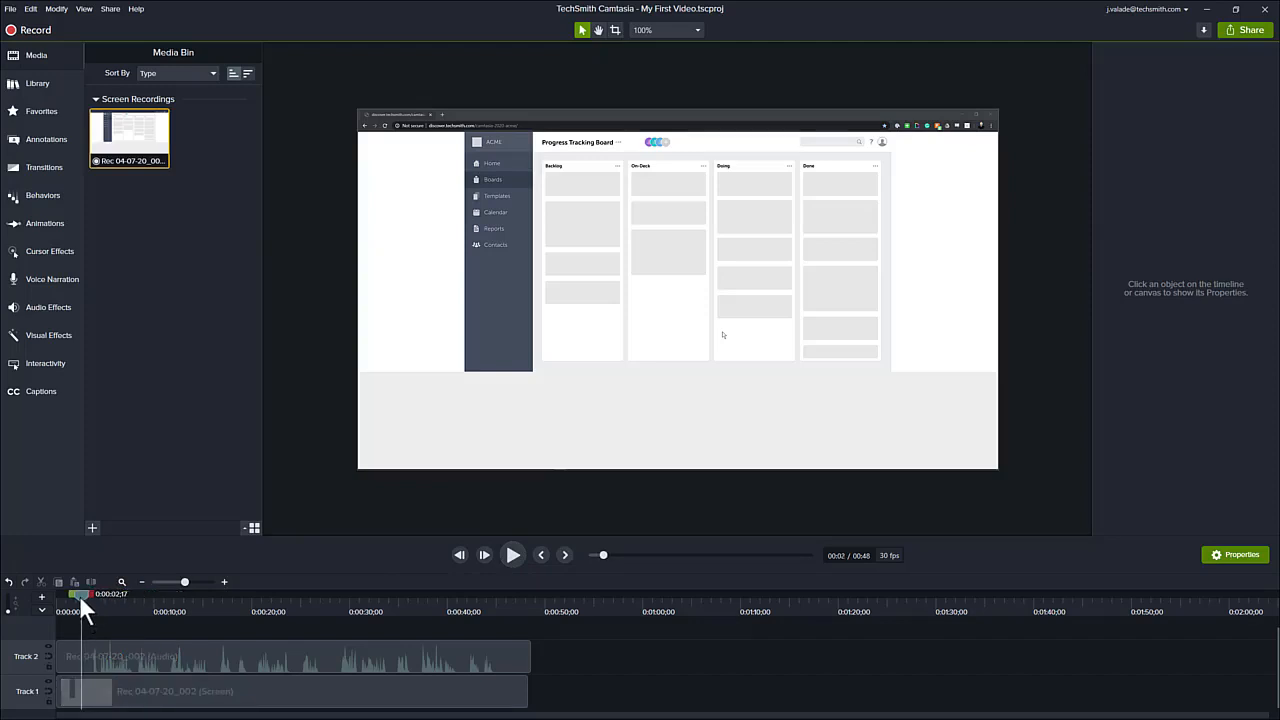
pyautogui.moveTo(79, 595); pyautogui.dragTo(85, 591)
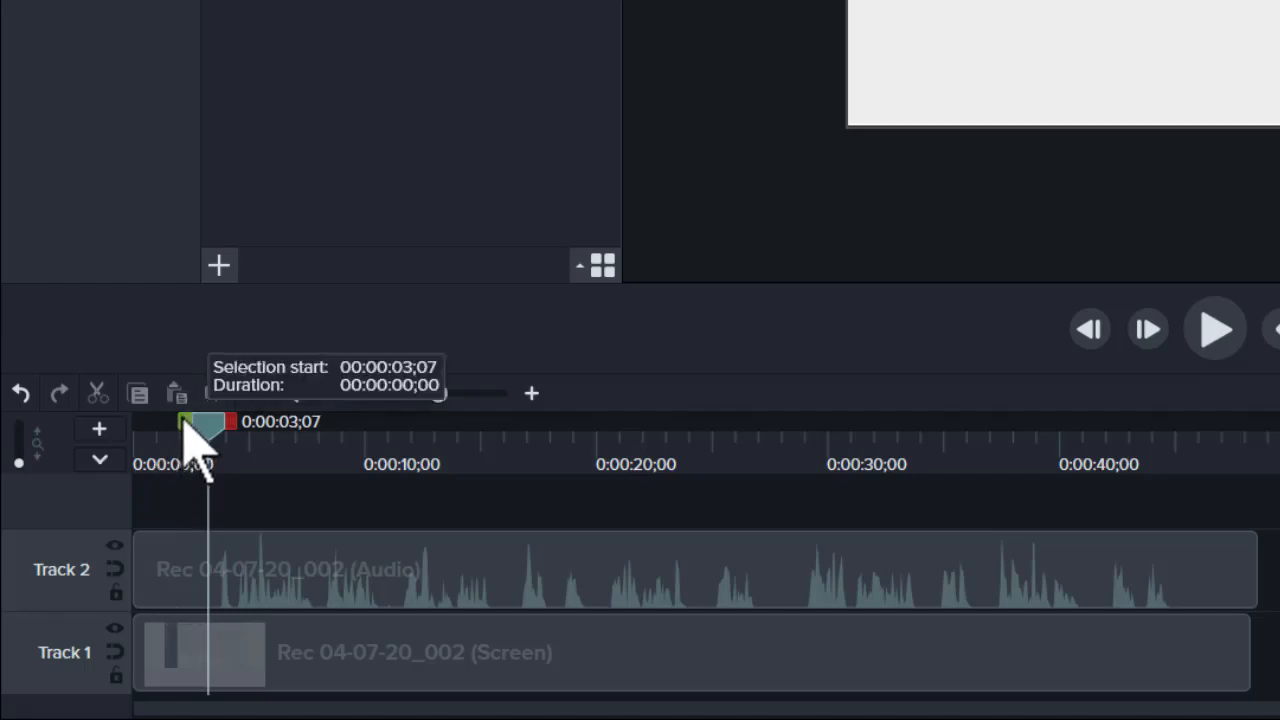
pyautogui.moveTo(184, 422); pyautogui.dragTo(92, 443)
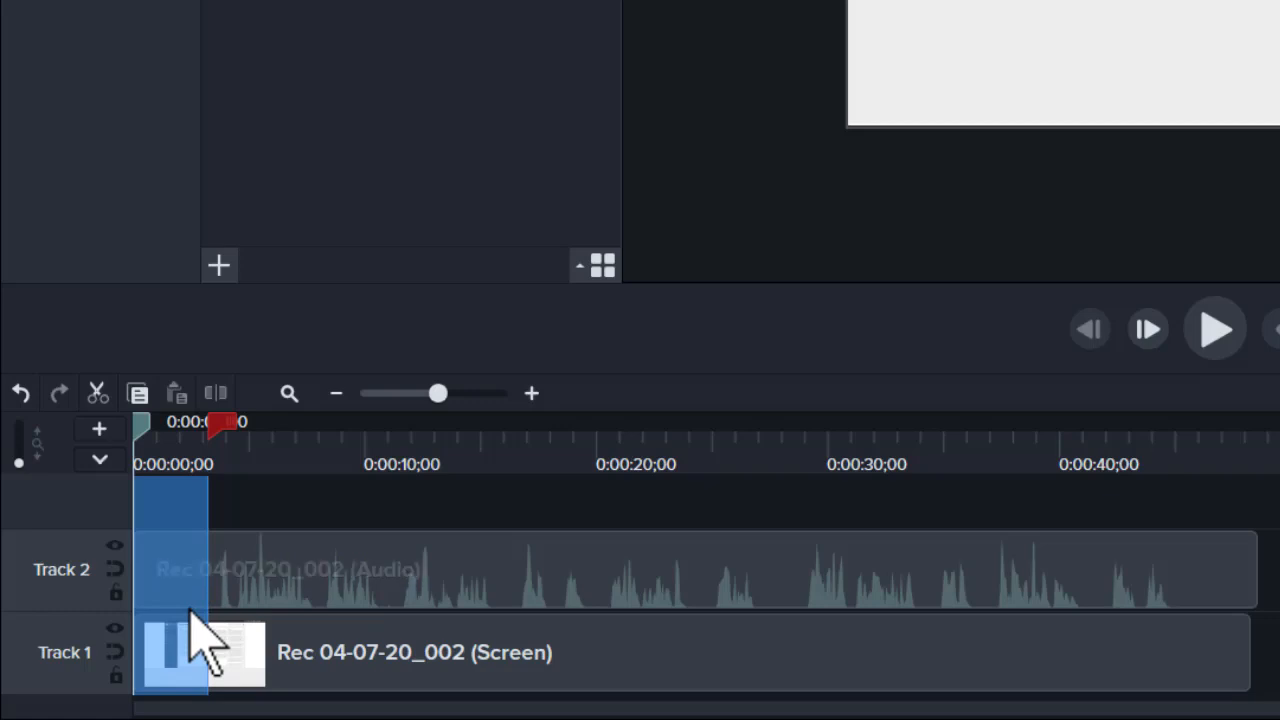
pyautogui.click(97, 393)
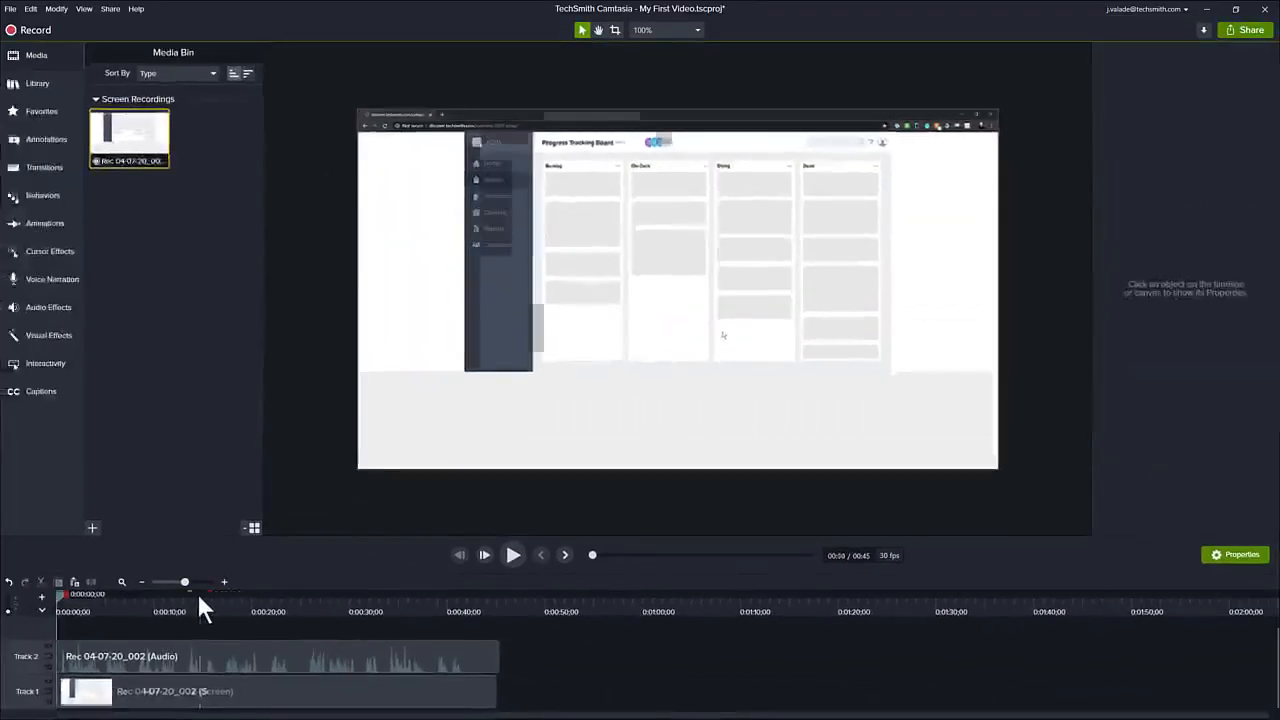
# - Select the trailing section from about 0:40 to the end of the timeline and cut it
pyautogui.click(199, 597)
pyautogui.moveTo(199, 597); pyautogui.dragTo(526, 613)
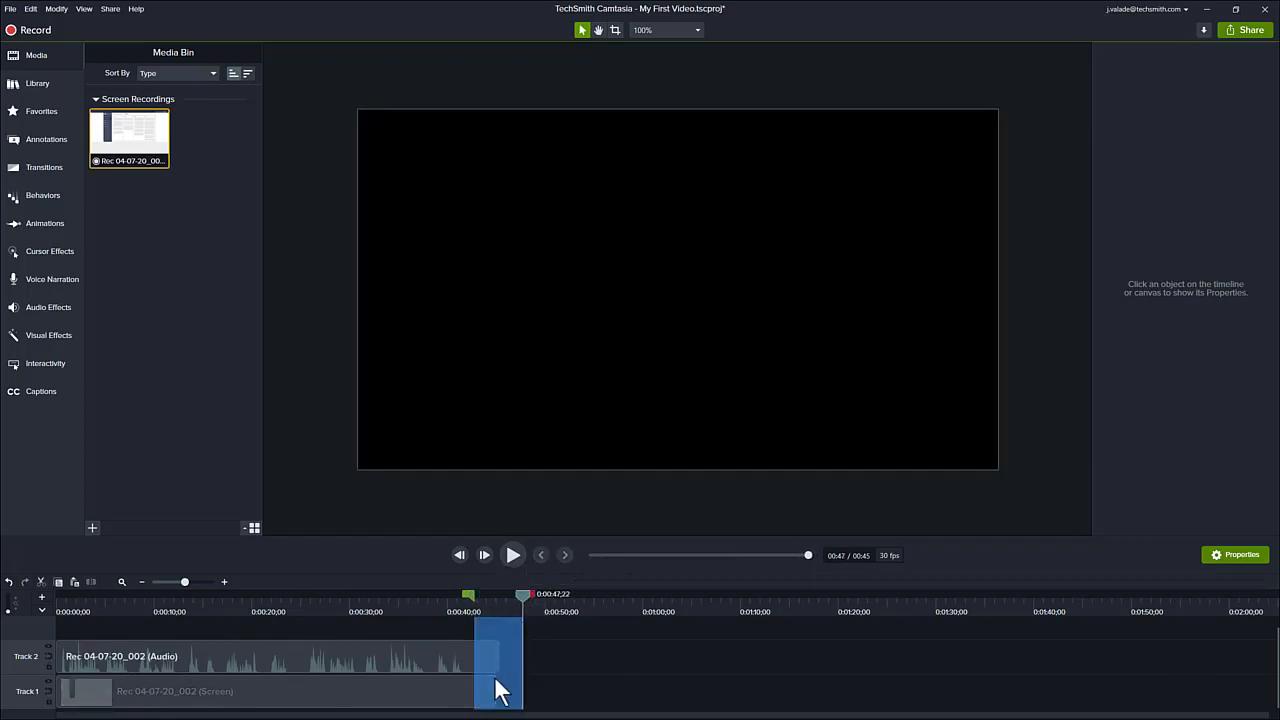
pyautogui.click(41, 581)
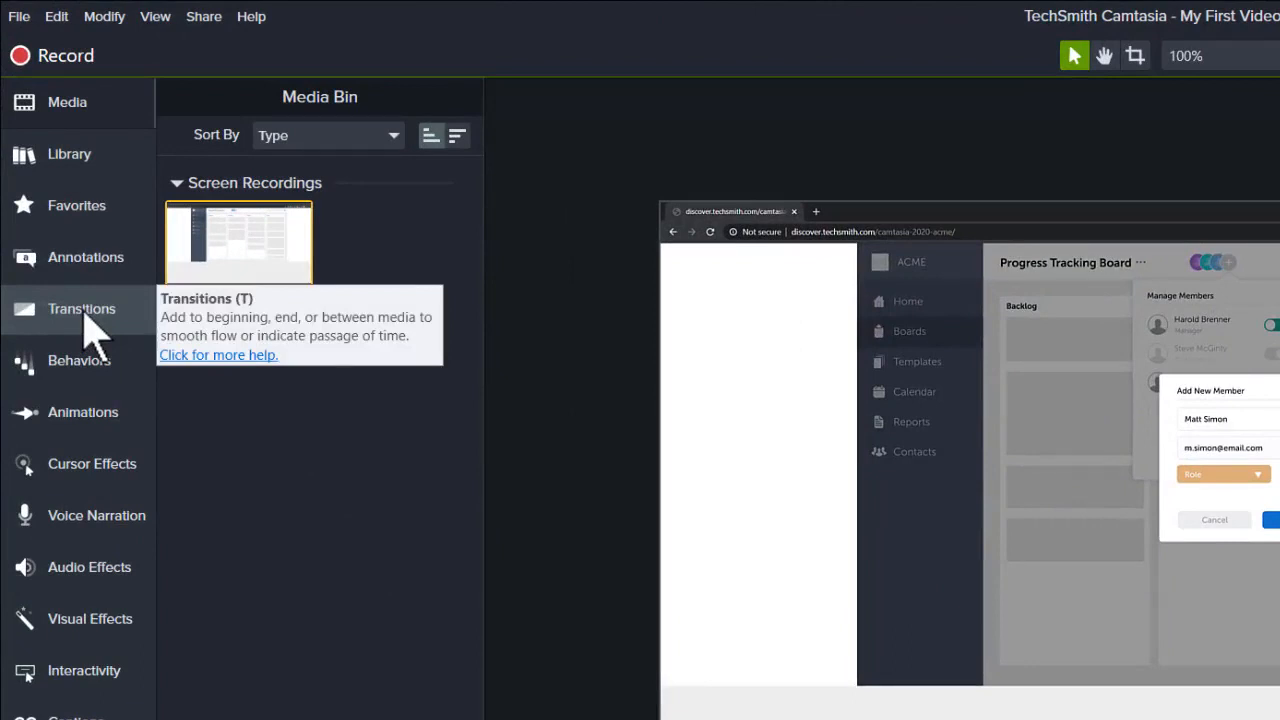
# - Apply the Fade transition to both the start and the end of the screen recording clip
pyautogui.click(95, 330)
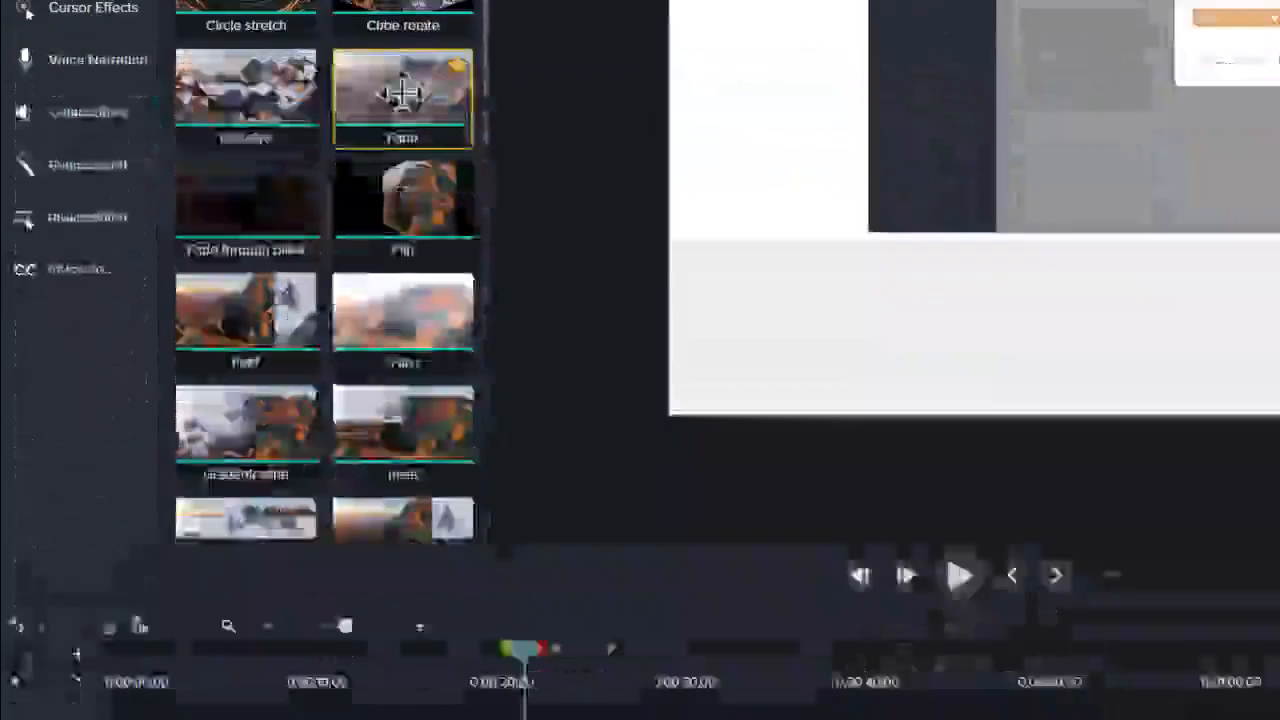
pyautogui.moveTo(402, 93); pyautogui.dragTo(413, 609)
pyautogui.moveTo(416, 443); pyautogui.dragTo(418, 552)
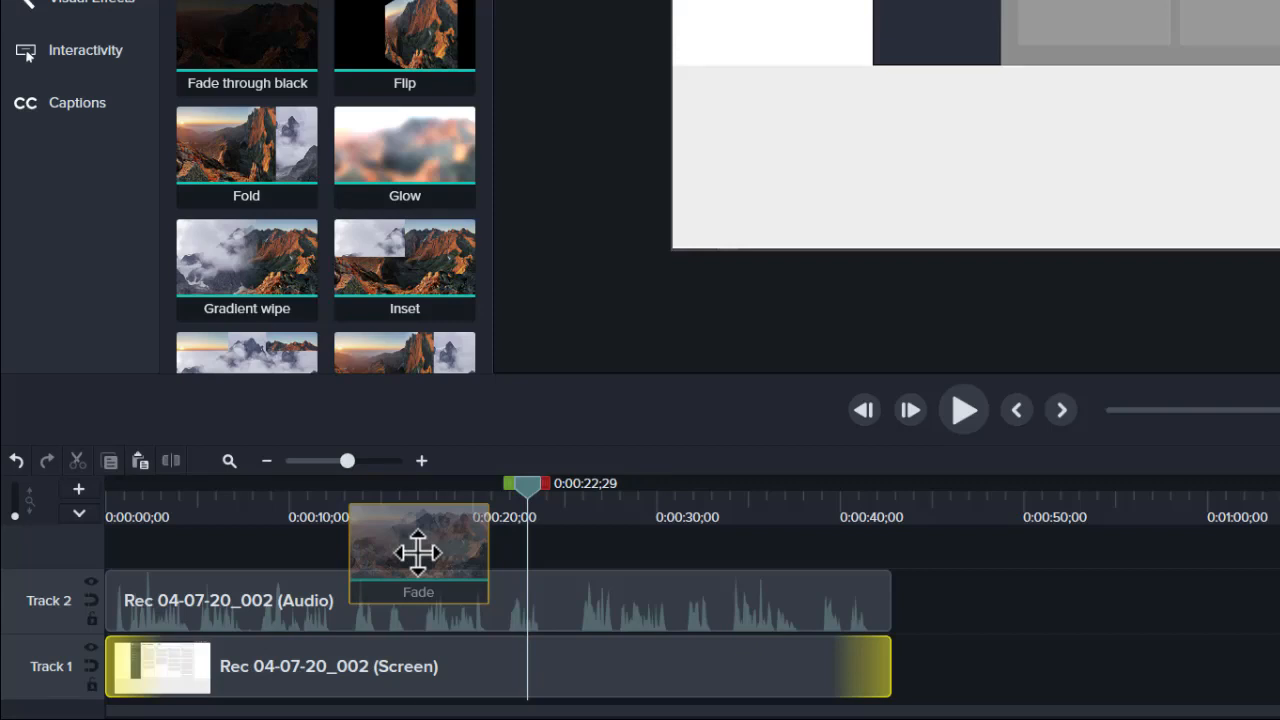
pyautogui.moveTo(418, 552); pyautogui.dragTo(814, 656)
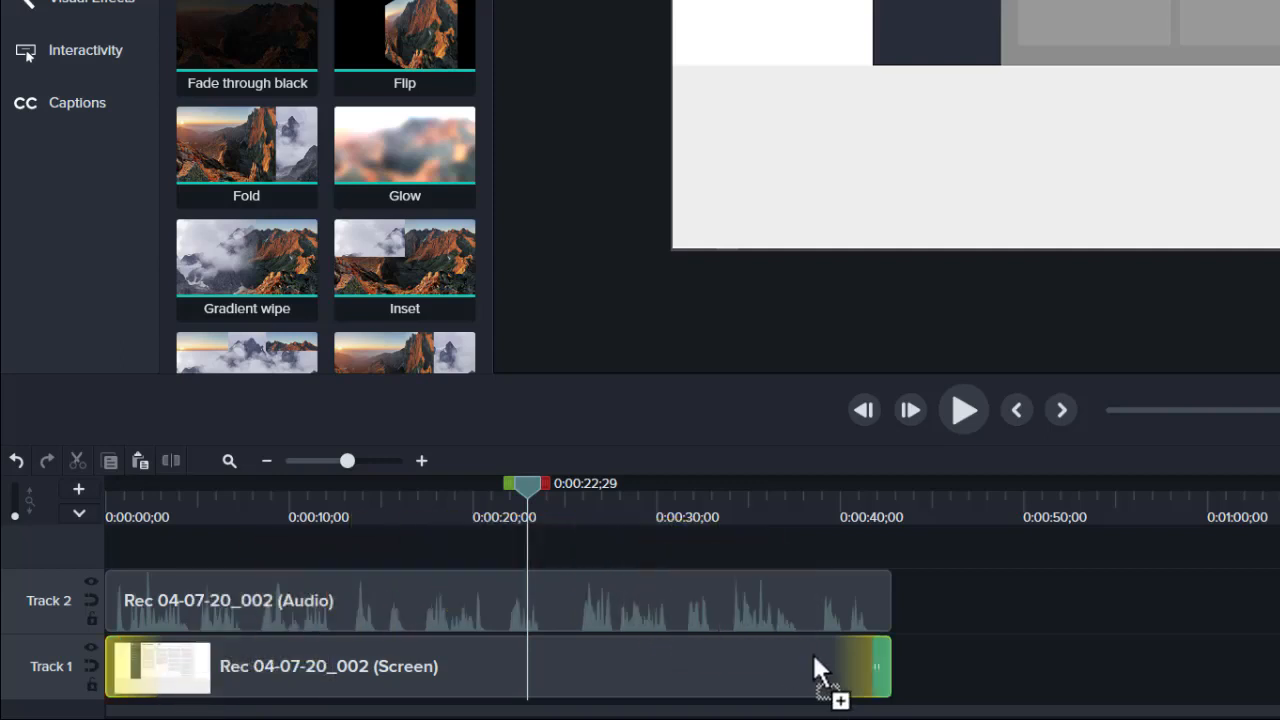
pyautogui.moveTo(812, 651); pyautogui.dragTo(478, 532)
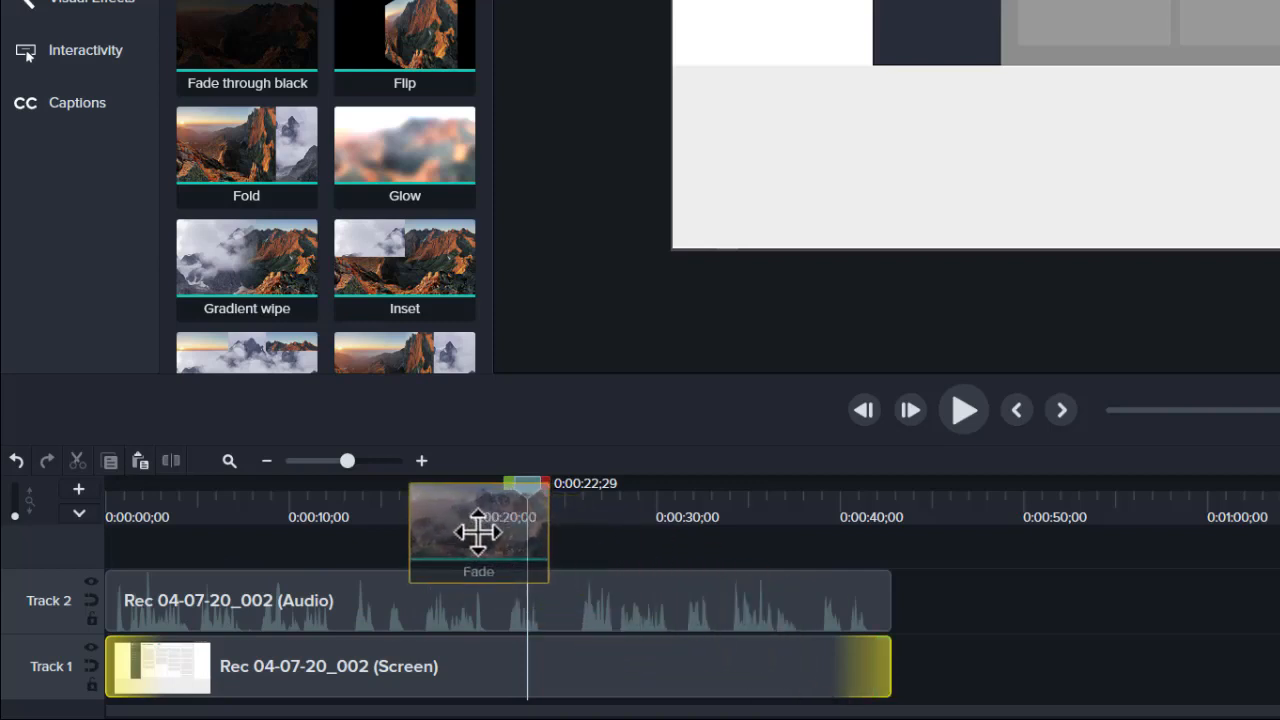
pyautogui.moveTo(478, 532); pyautogui.dragTo(464, 686)
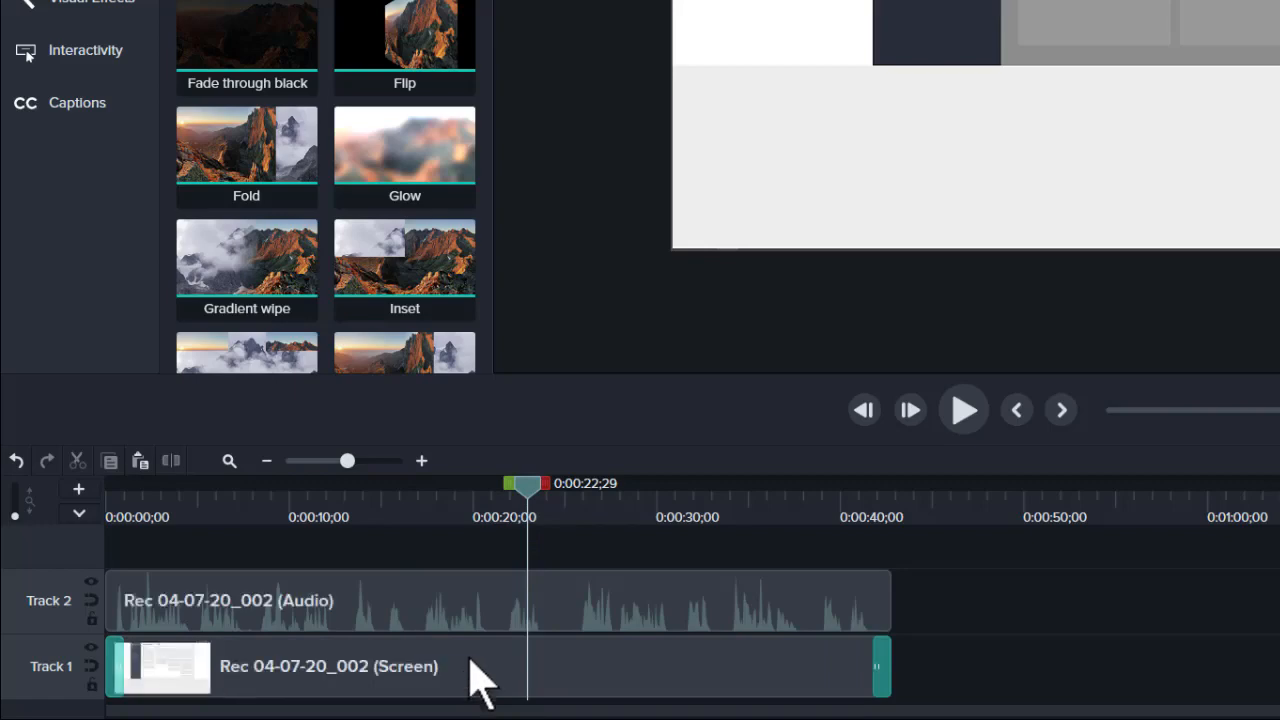
# - Play the video from the start and near the end to review the fade transitions
pyautogui.moveTo(527, 495); pyautogui.dragTo(133, 509)
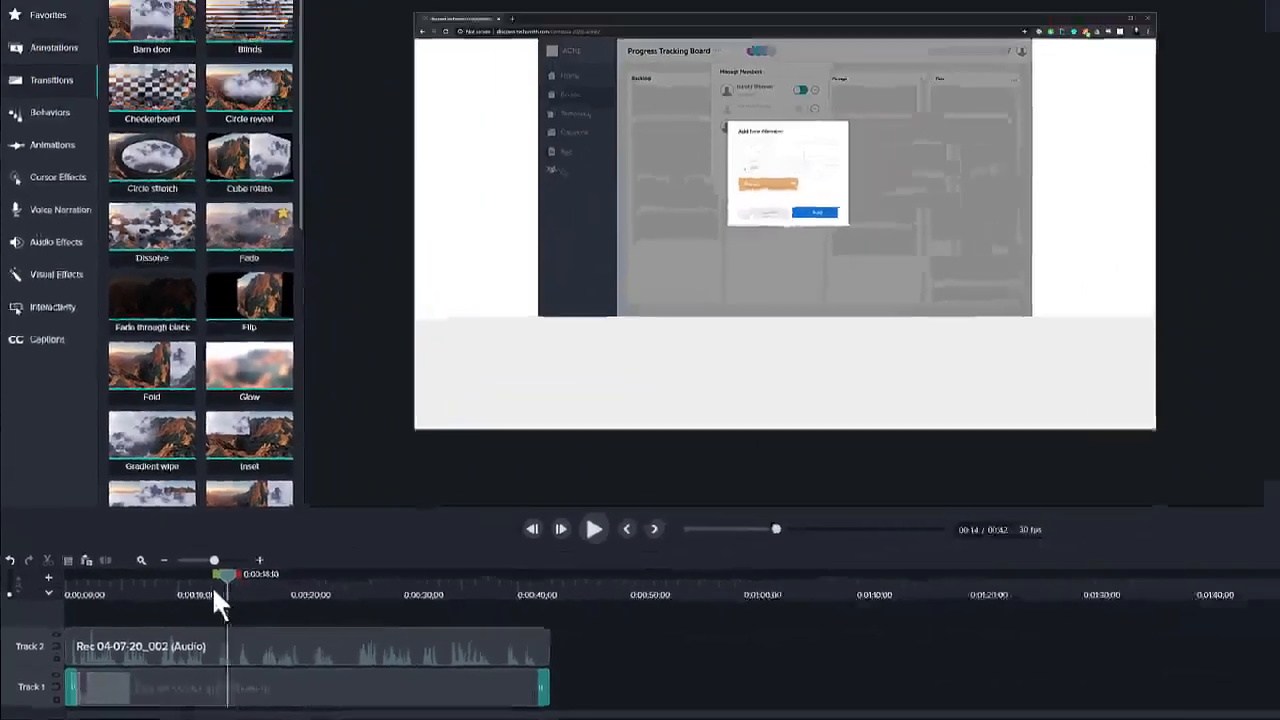
pyautogui.moveTo(72, 607); pyautogui.dragTo(53, 604)
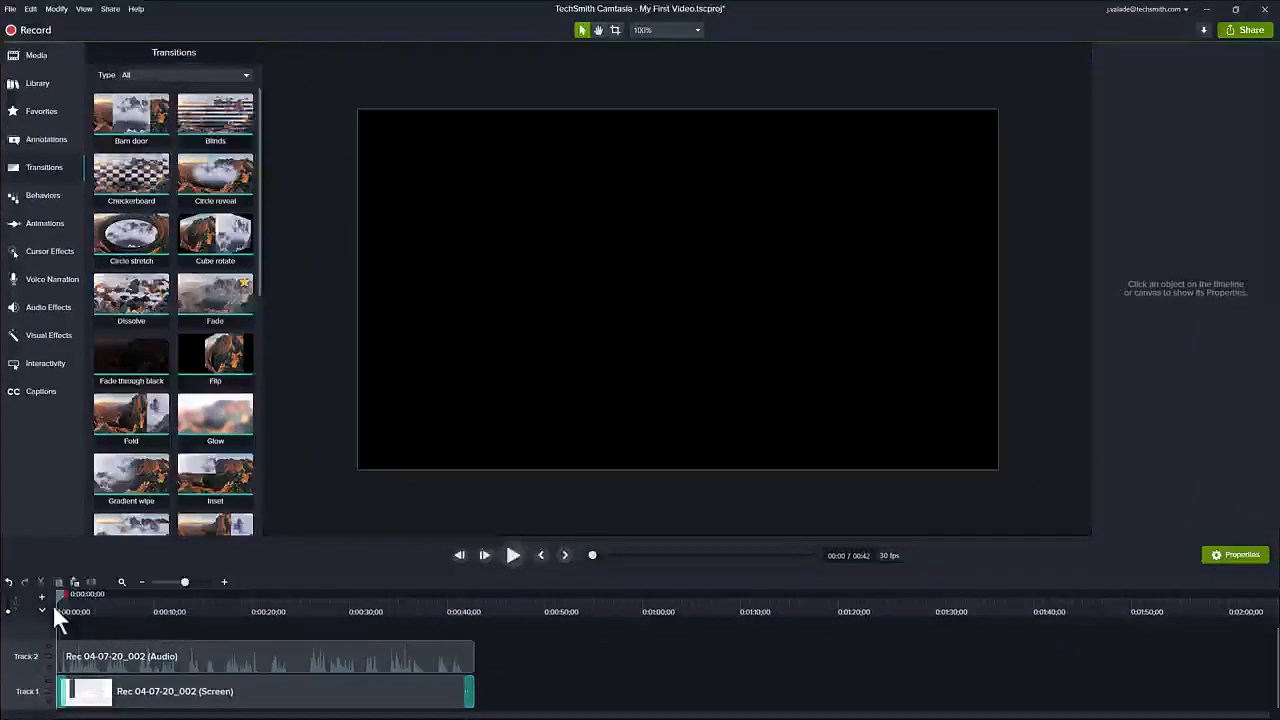
pyautogui.click(512, 555)
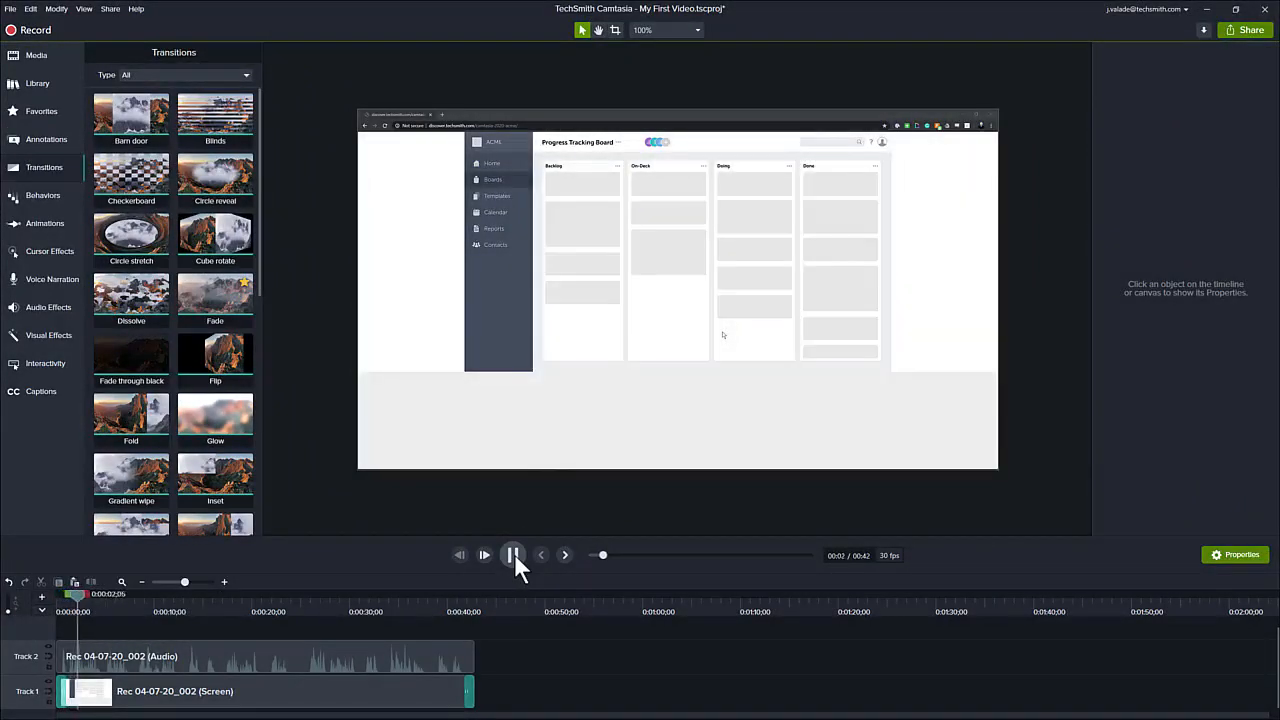
pyautogui.click(513, 555)
pyautogui.moveTo(446, 601); pyautogui.dragTo(468, 586)
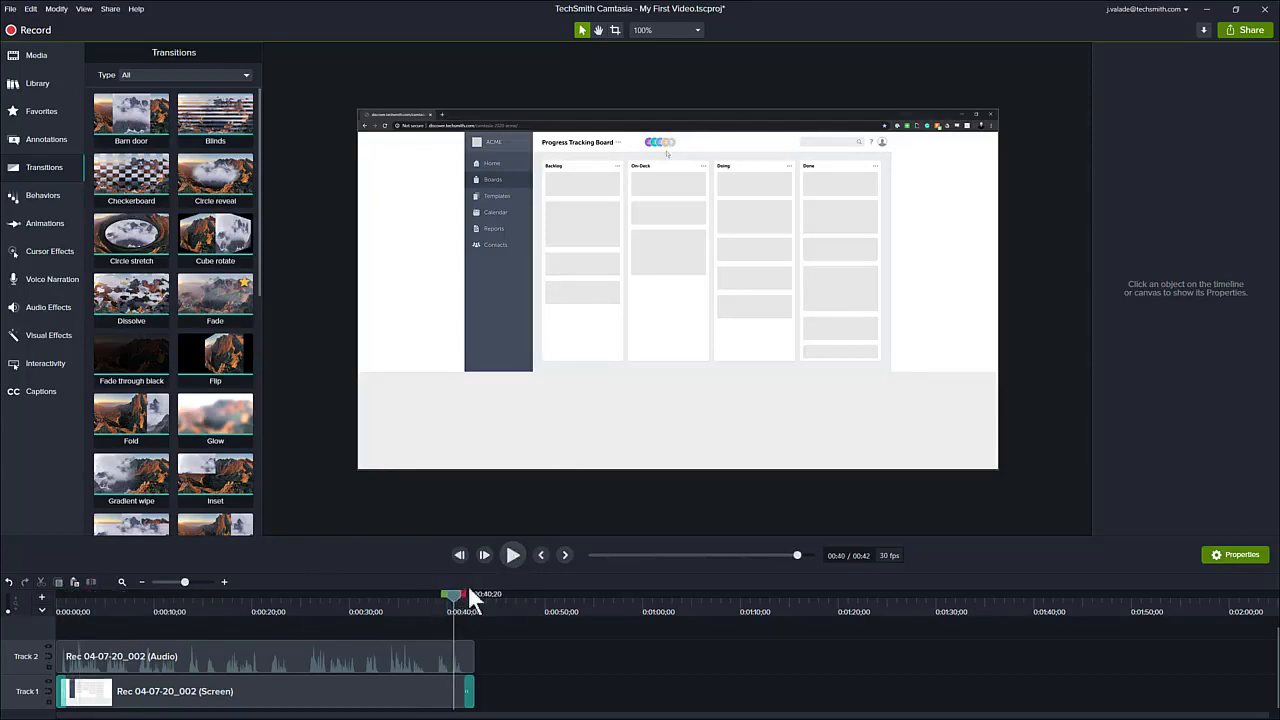
pyautogui.click(512, 555)
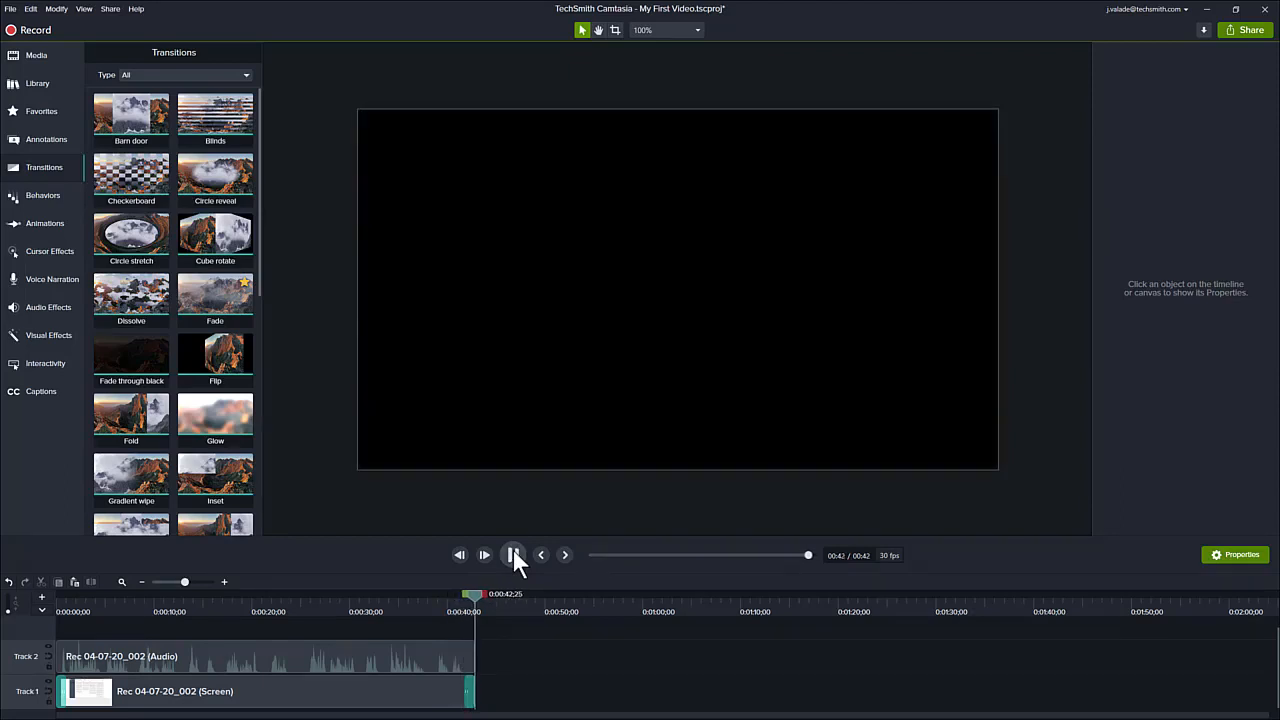
pyautogui.click(254, 608)
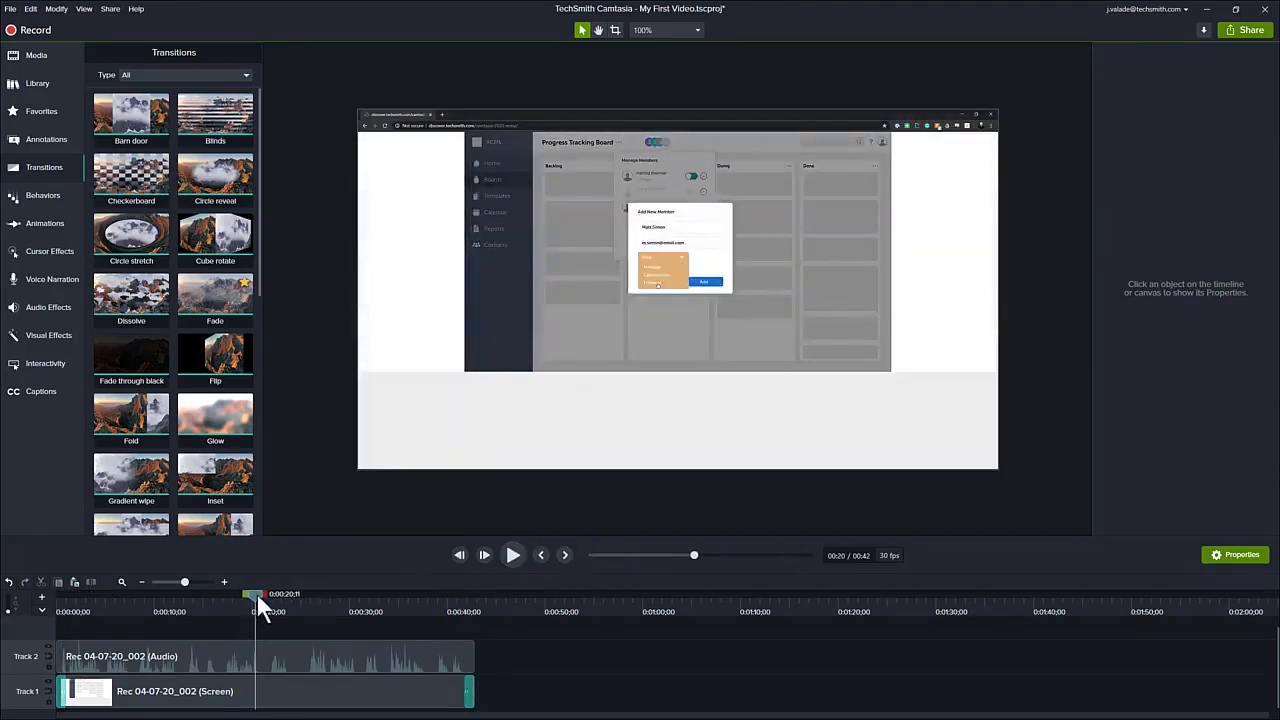
pyautogui.moveTo(256, 592); pyautogui.dragTo(221, 589)
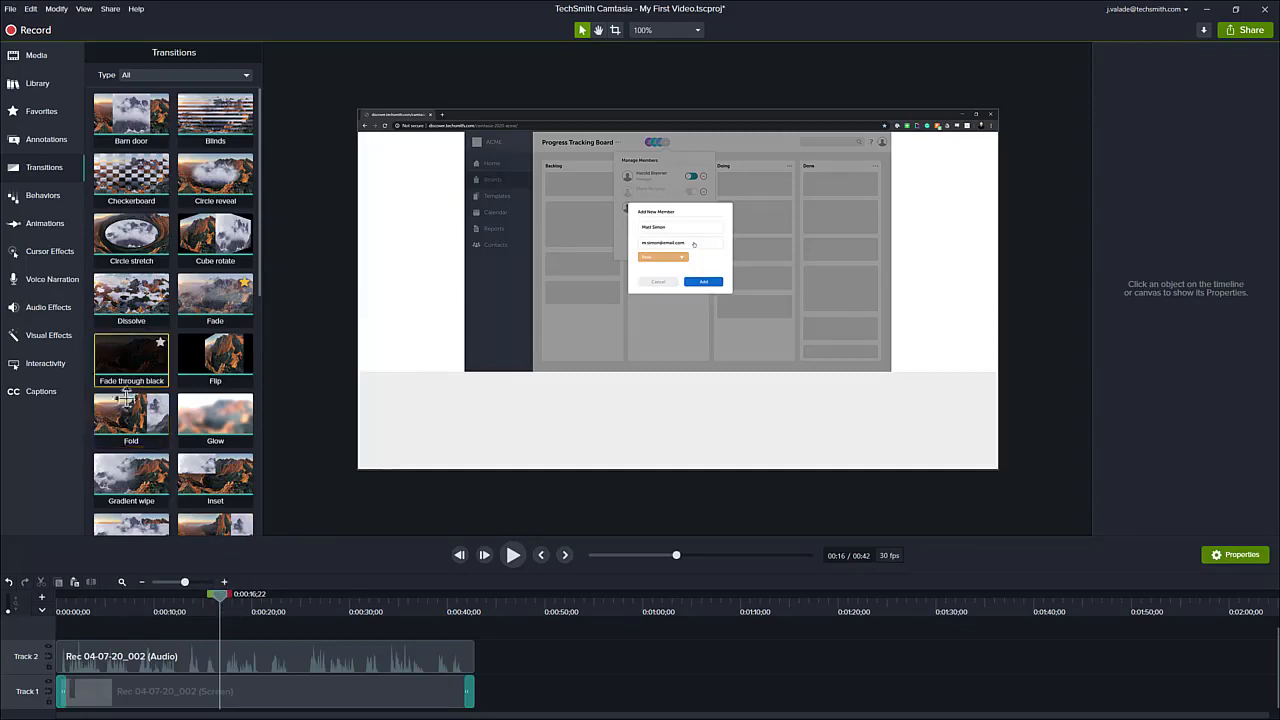
# - Add the Cursor Smoothing effect to the screen recording clip on Track 1
pyautogui.click(54, 250)
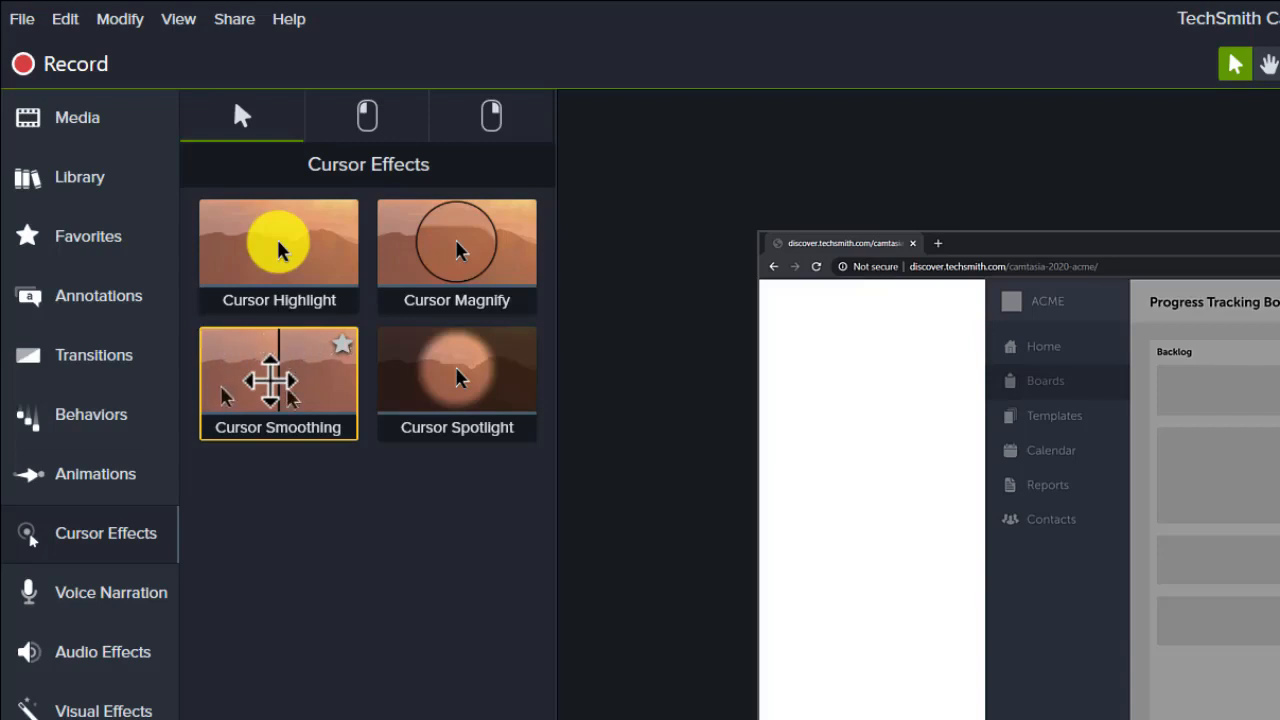
pyautogui.moveTo(270, 394); pyautogui.dragTo(434, 655)
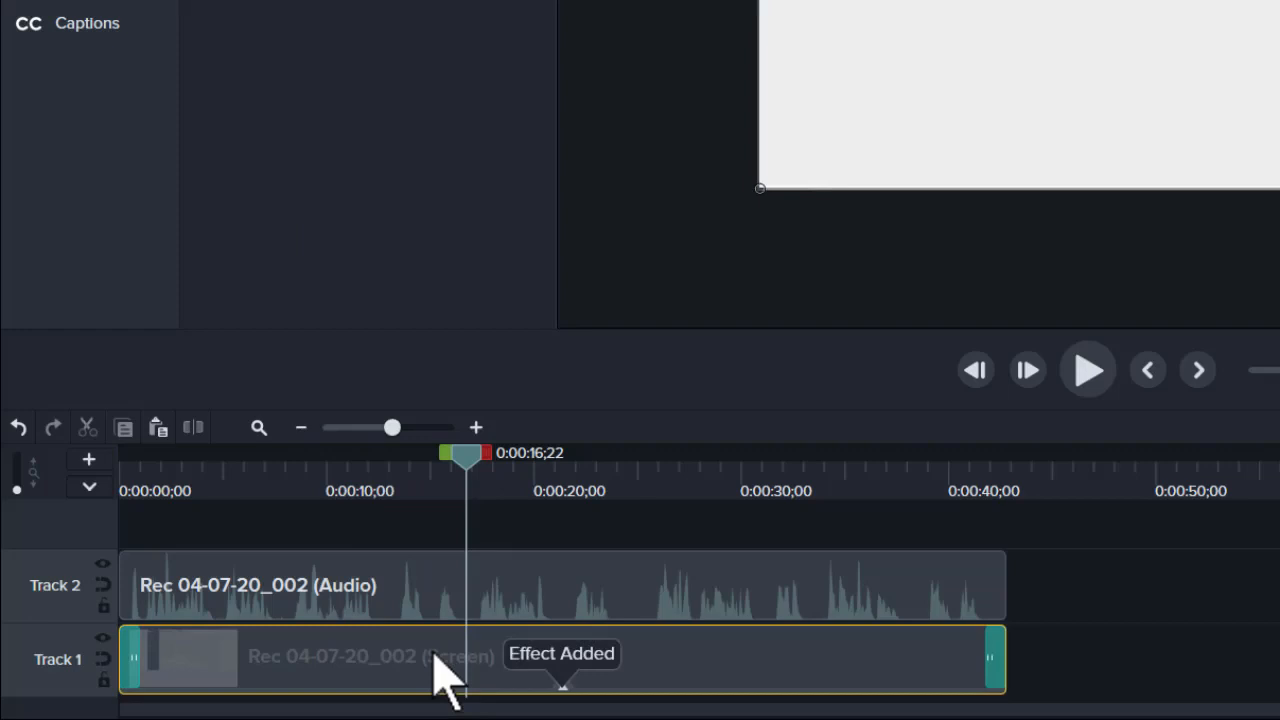
pyautogui.moveTo(467, 452); pyautogui.dragTo(275, 480)
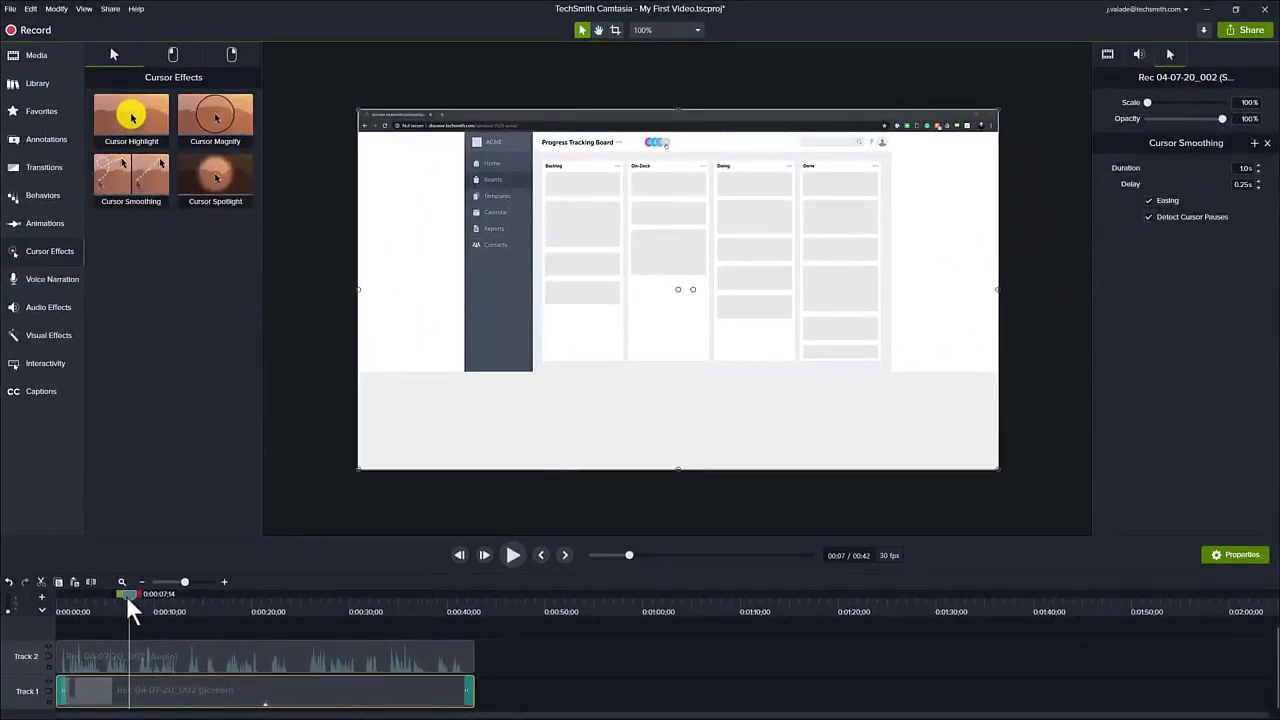
# - Zoom the timeline to fit and play the opening seconds to review the smoothed cursor movement
pyautogui.click(126, 595)
pyautogui.moveTo(126, 595); pyautogui.dragTo(148, 593)
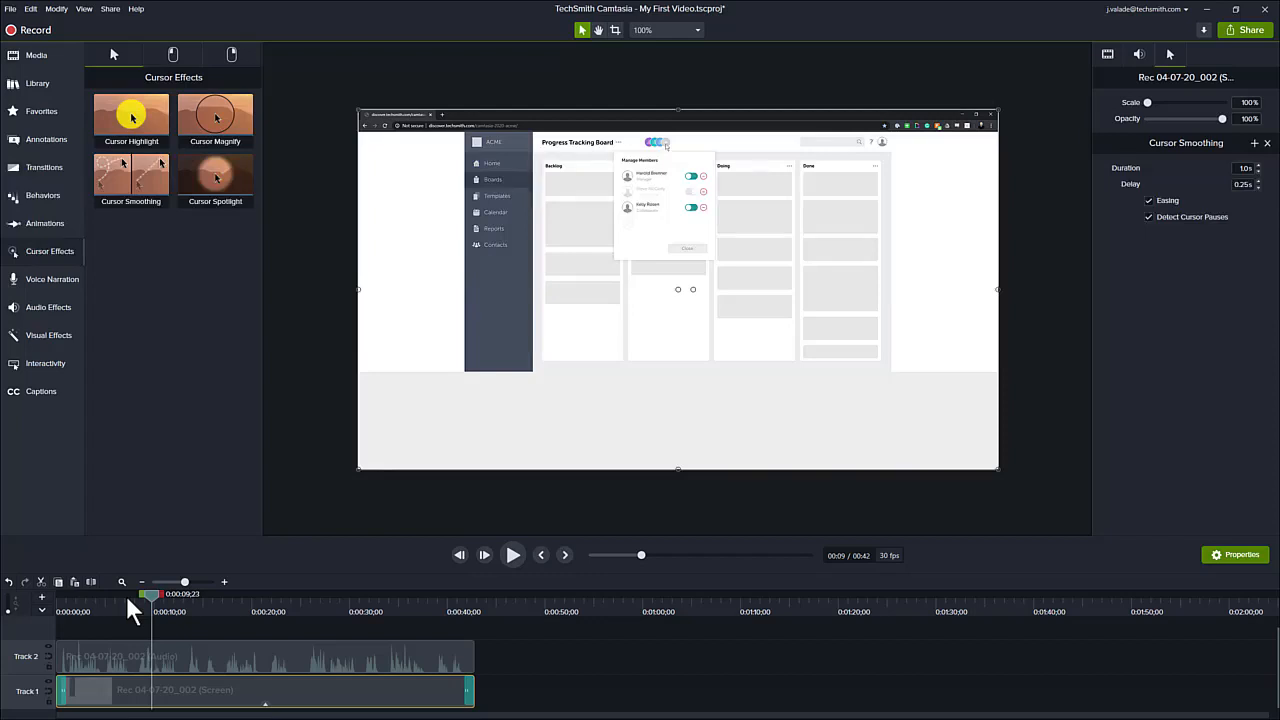
pyautogui.moveTo(153, 592); pyautogui.dragTo(104, 596)
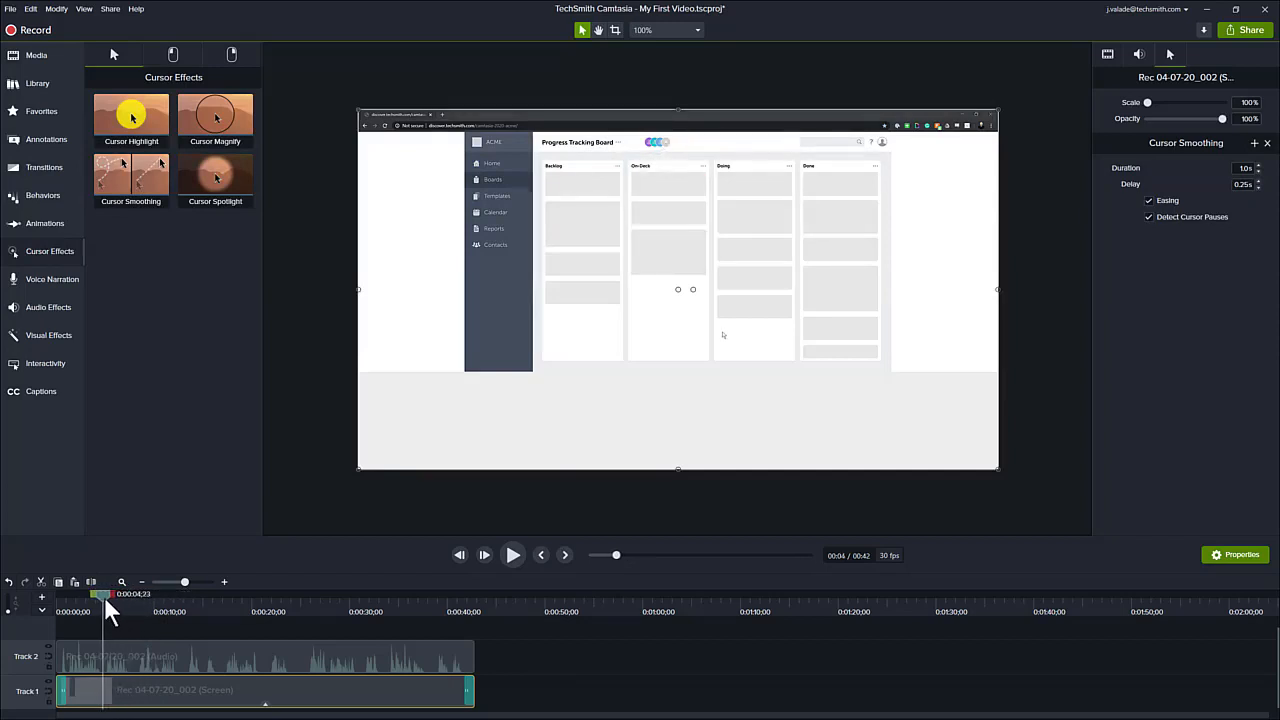
pyautogui.click(508, 558)
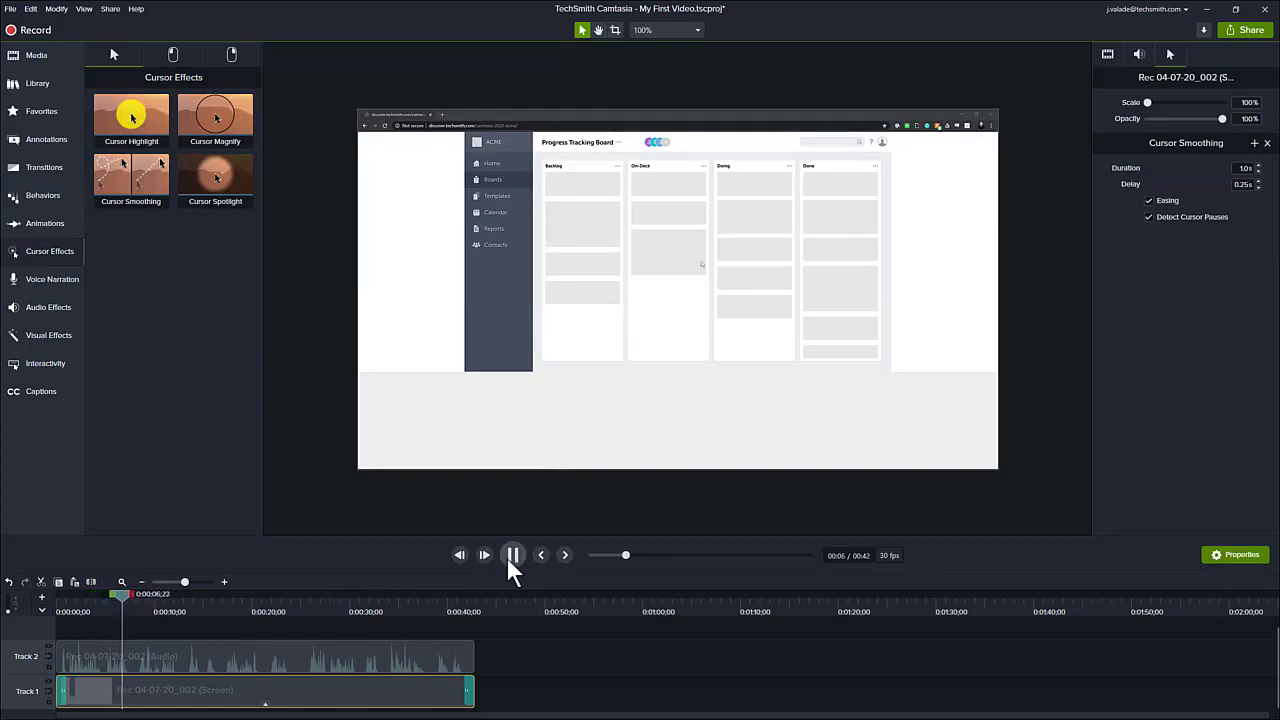
pyautogui.click(523, 554)
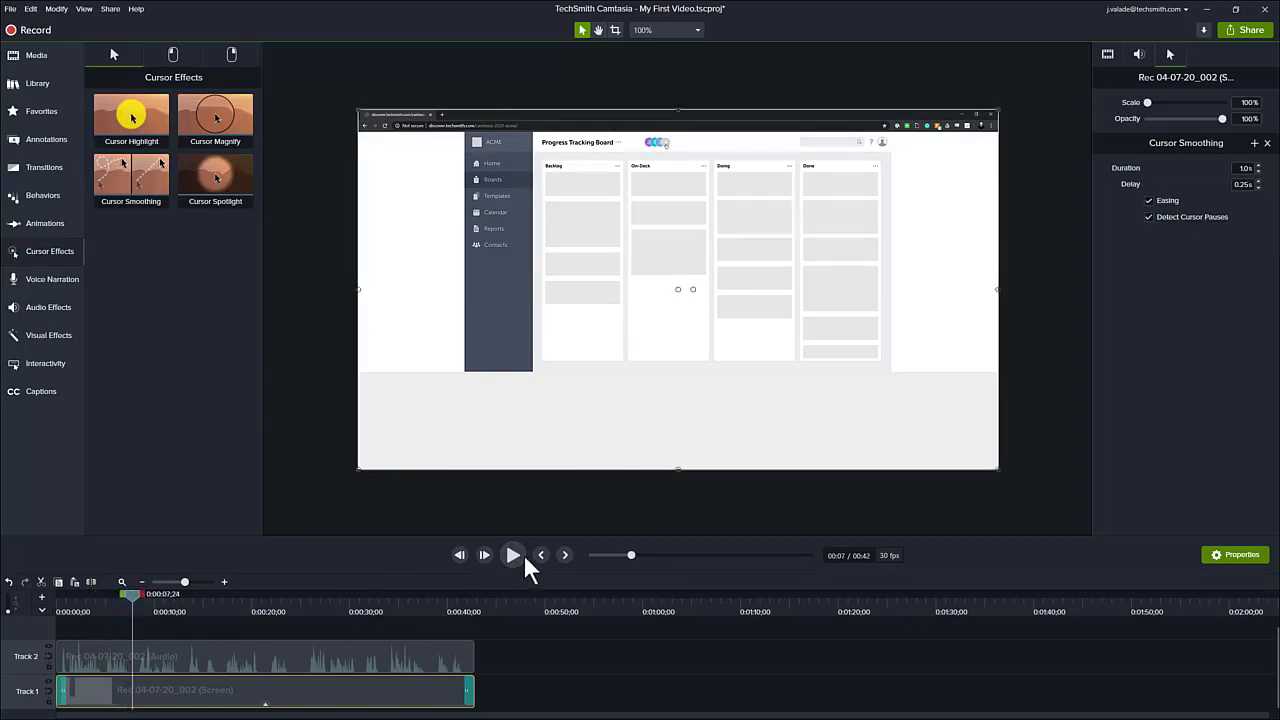
pyautogui.moveTo(131, 594); pyautogui.dragTo(101, 584)
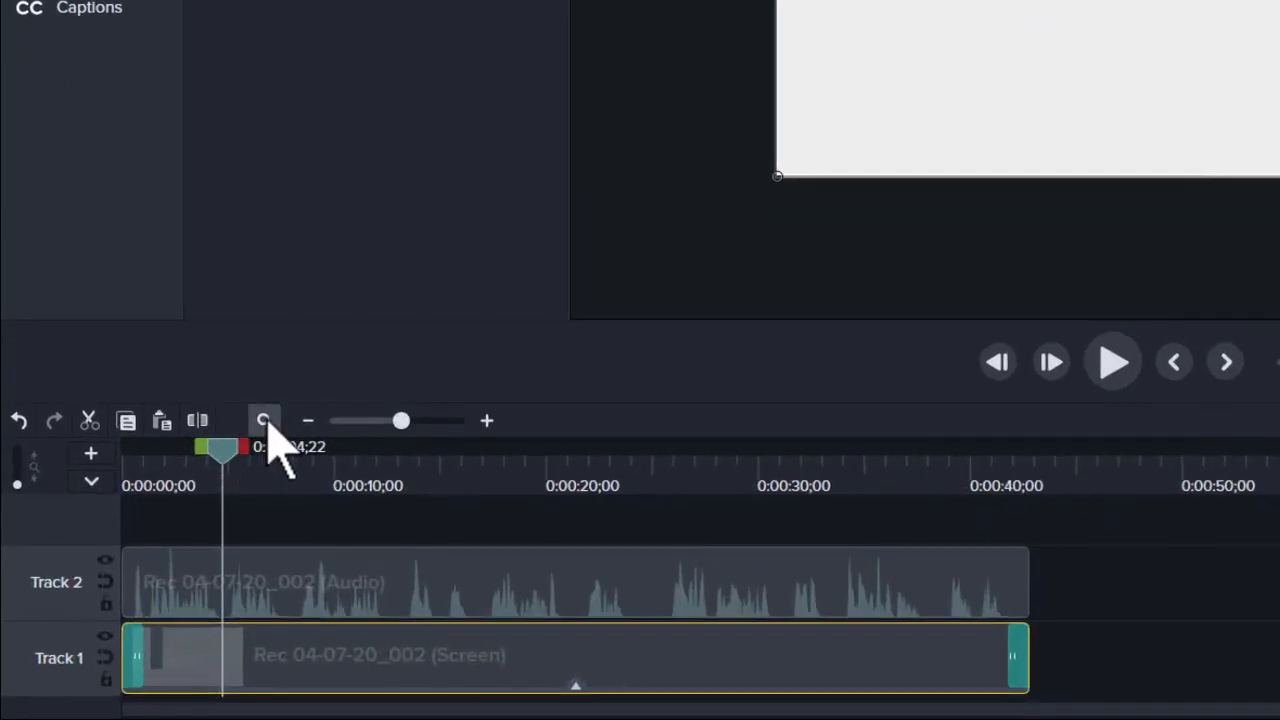
pyautogui.click(263, 420)
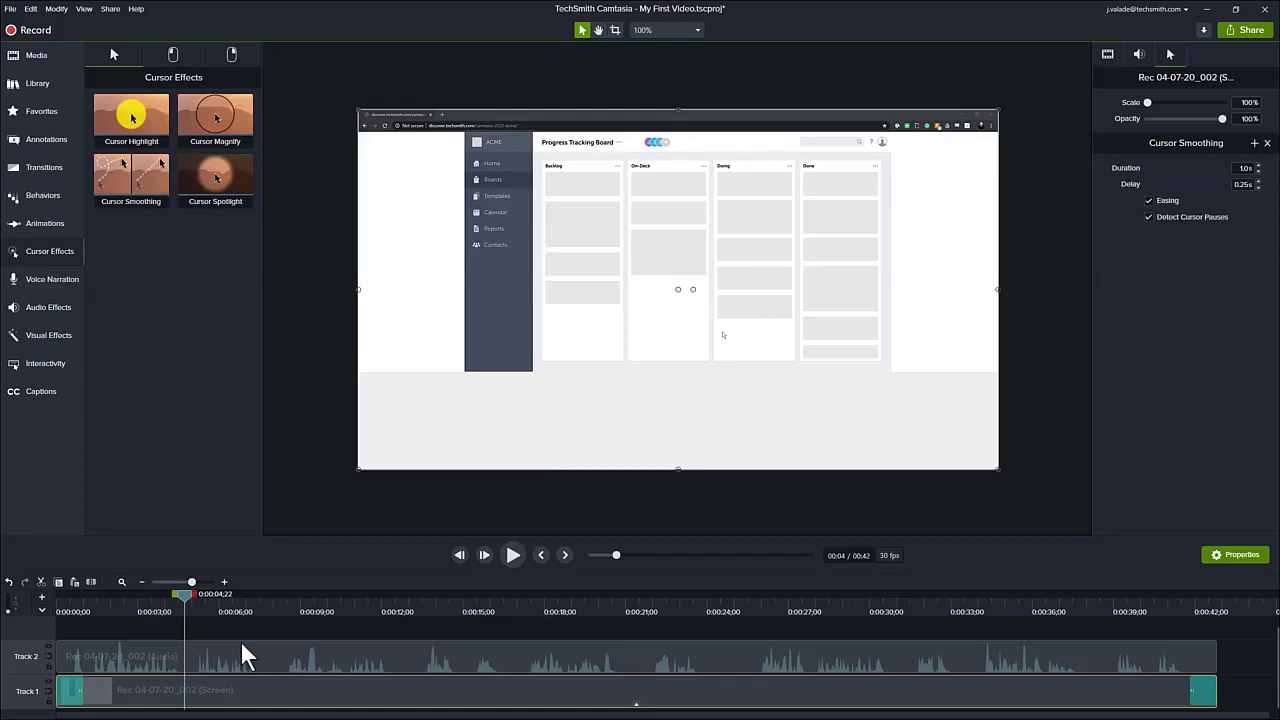
pyautogui.moveTo(184, 597); pyautogui.dragTo(211, 600)
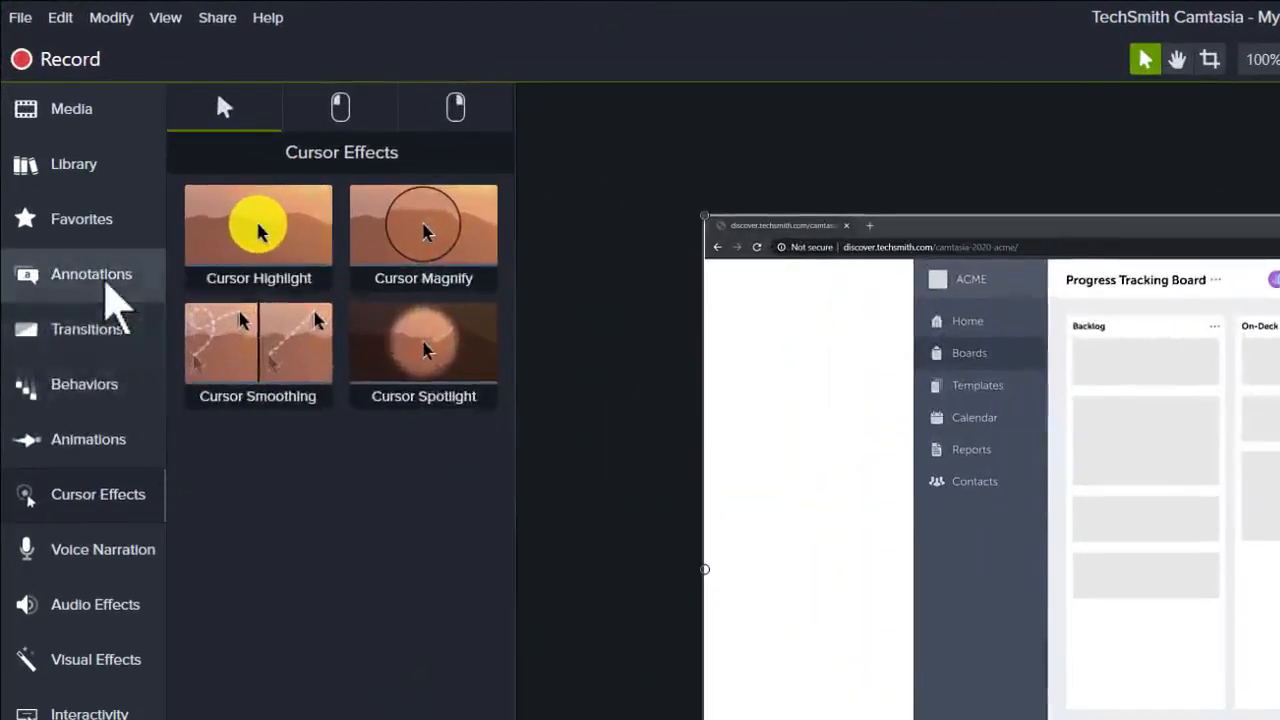
# - Add a red text arrow callout from Annotations to the canvas and position it over the board's upper-left area
pyautogui.click(117, 305)
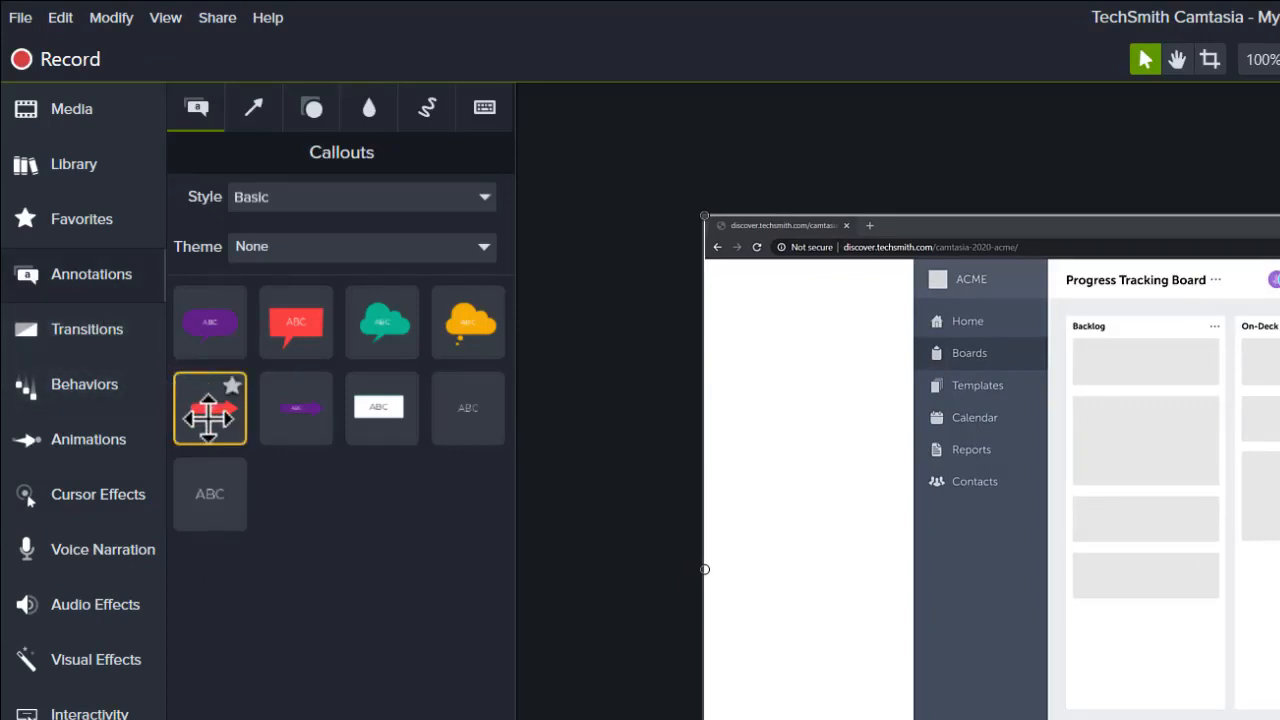
pyautogui.moveTo(209, 408); pyautogui.dragTo(737, 382)
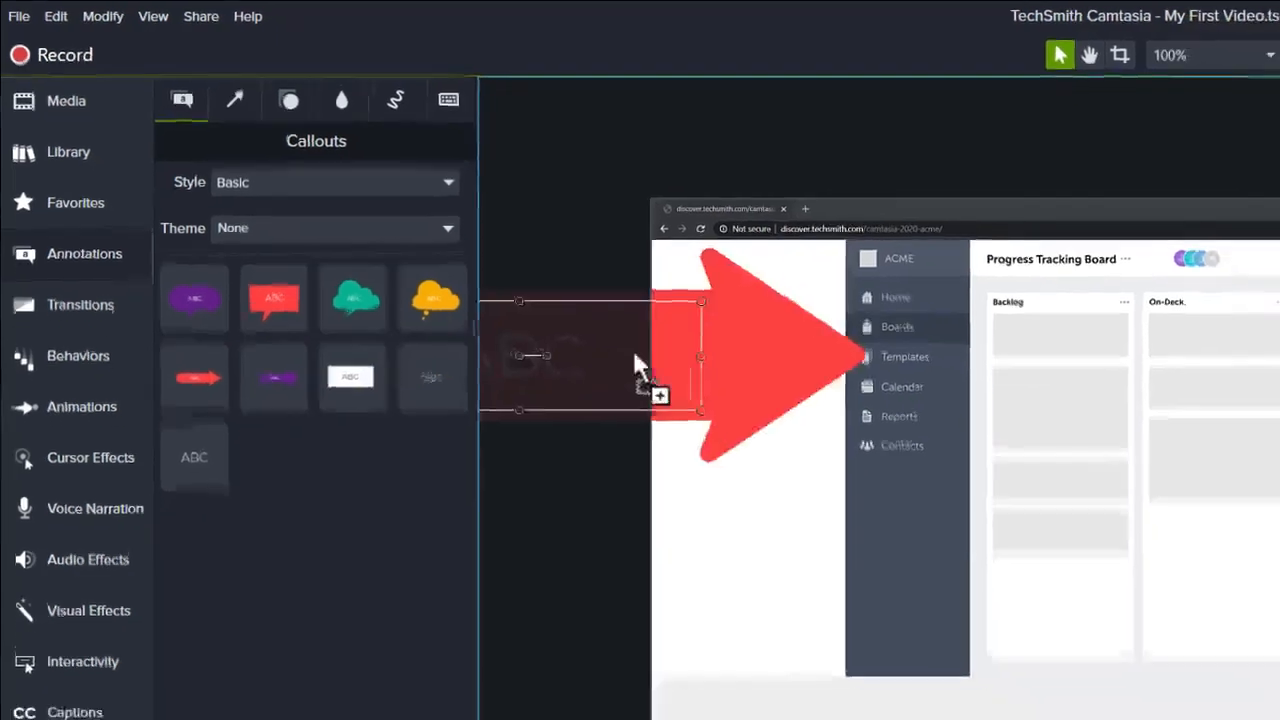
pyautogui.moveTo(540, 280); pyautogui.dragTo(734, 247)
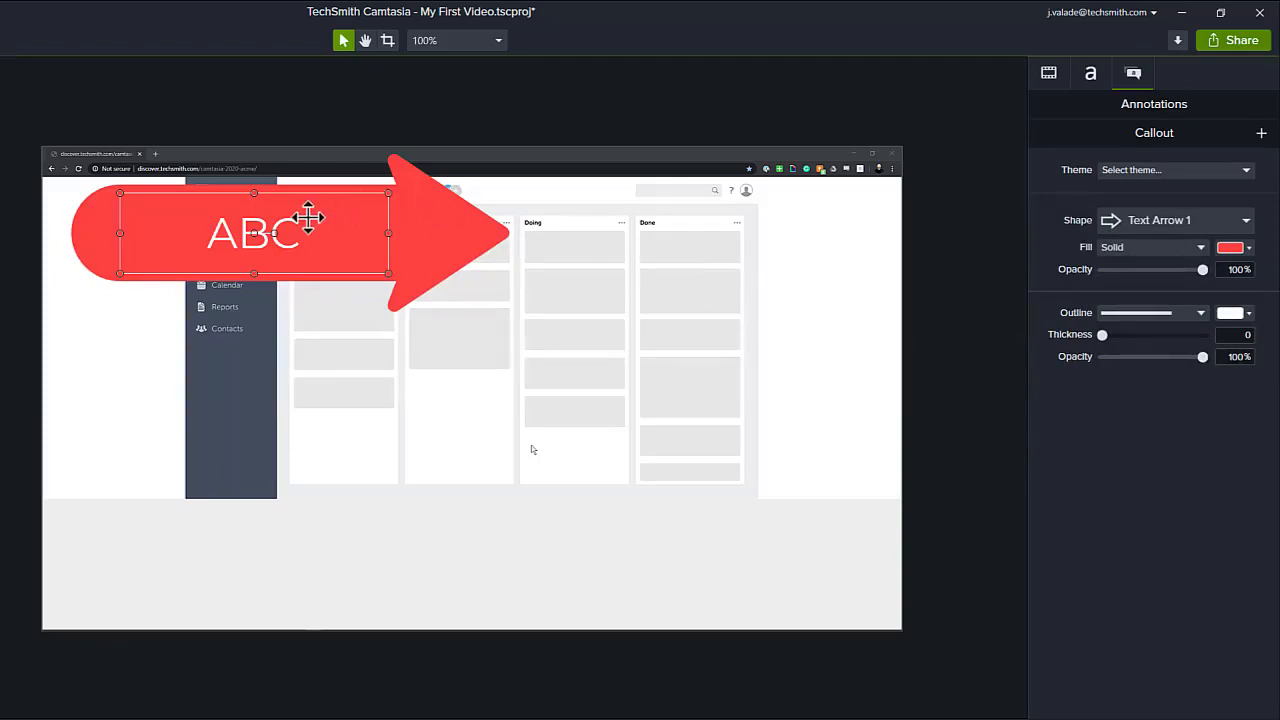
# - Delete the callout's placeholder ABC text and enlarge the arrow slightly by its corner handle
pyautogui.doubleClick(282, 232)
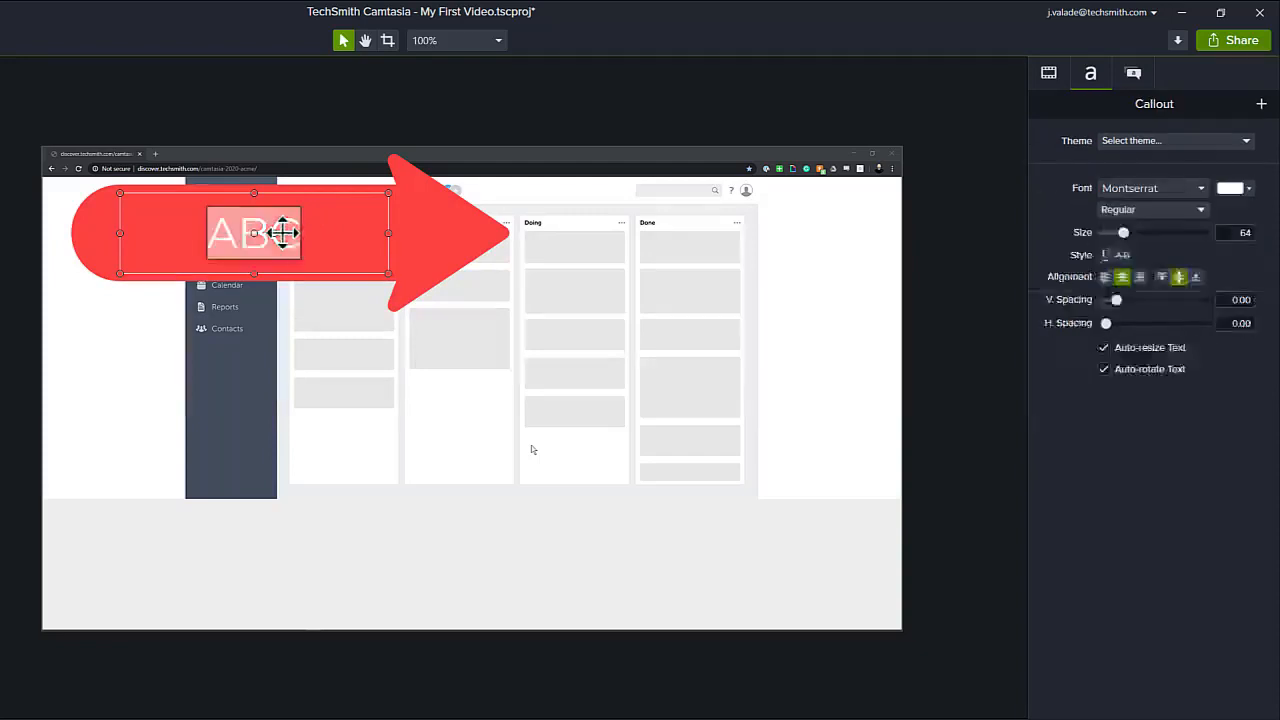
pyautogui.press('BackSpace')
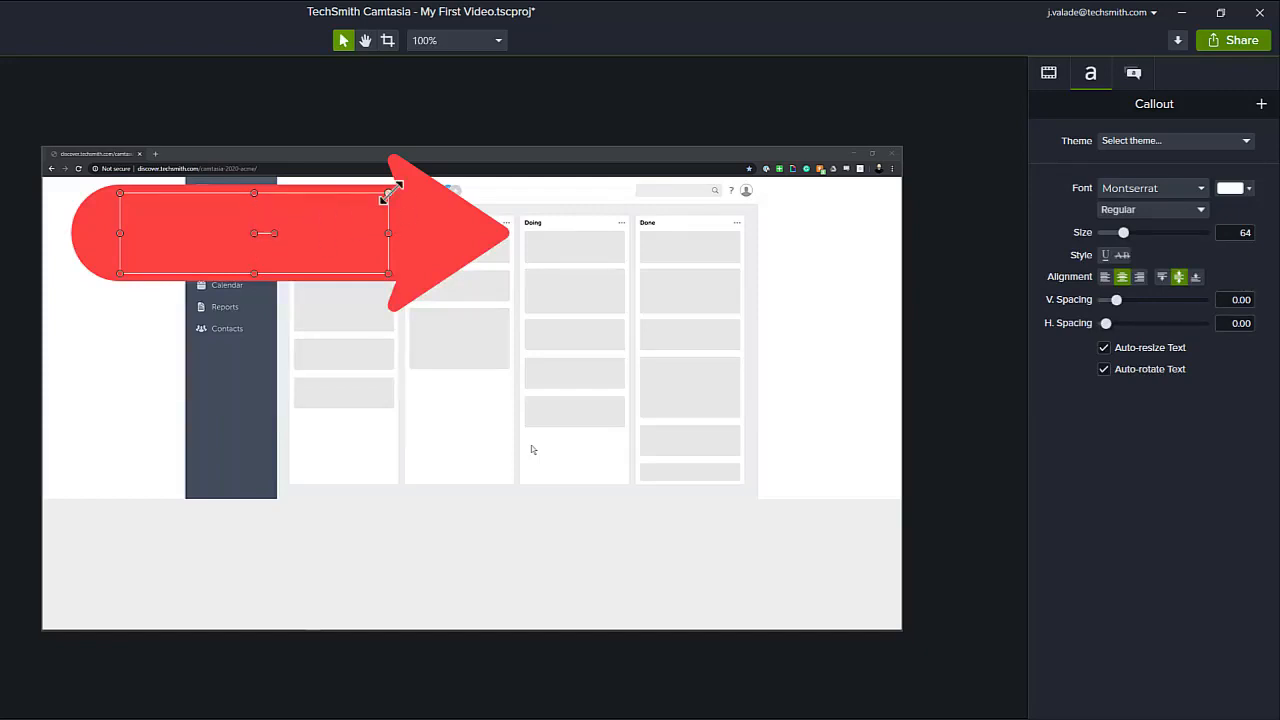
pyautogui.moveTo(385, 197)
pyautogui.mouseDown()
pyautogui.moveTo(340, 218)
pyautogui.moveTo(317, 250)
pyautogui.moveTo(266, 262)
pyautogui.moveTo(352, 199)
pyautogui.moveTo(364, 212)
pyautogui.moveTo(397, 192)
pyautogui.mouseUp()
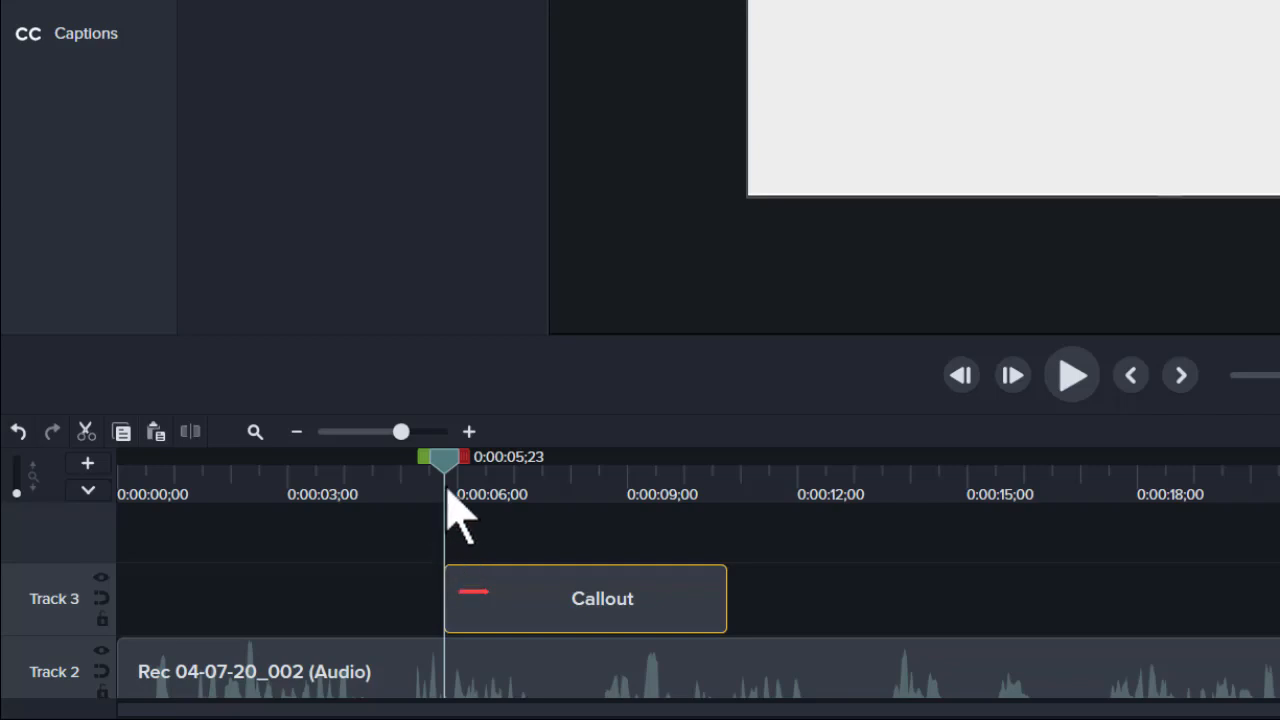
# - Shift the callout clip on Track 3 slightly earlier, lengthen it, and apply the Fade transition to the clip
pyautogui.moveTo(580, 609); pyautogui.dragTo(540, 591)
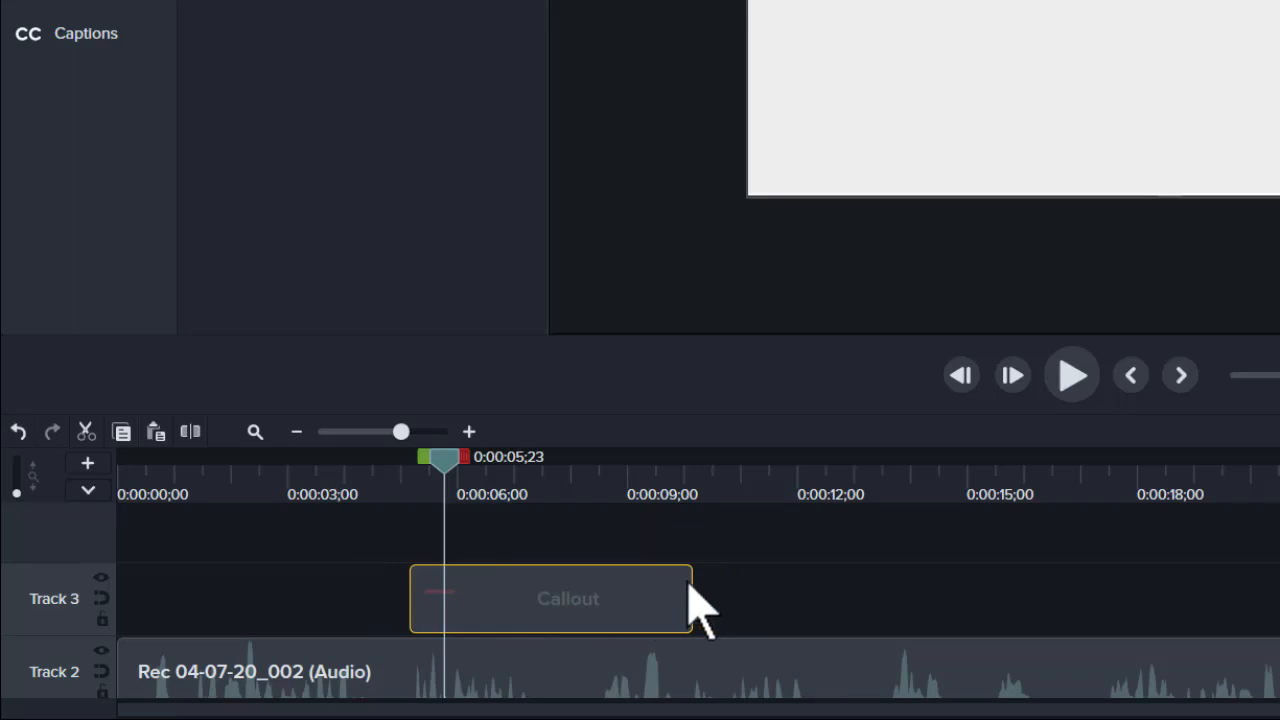
pyautogui.moveTo(690, 584); pyautogui.dragTo(806, 585)
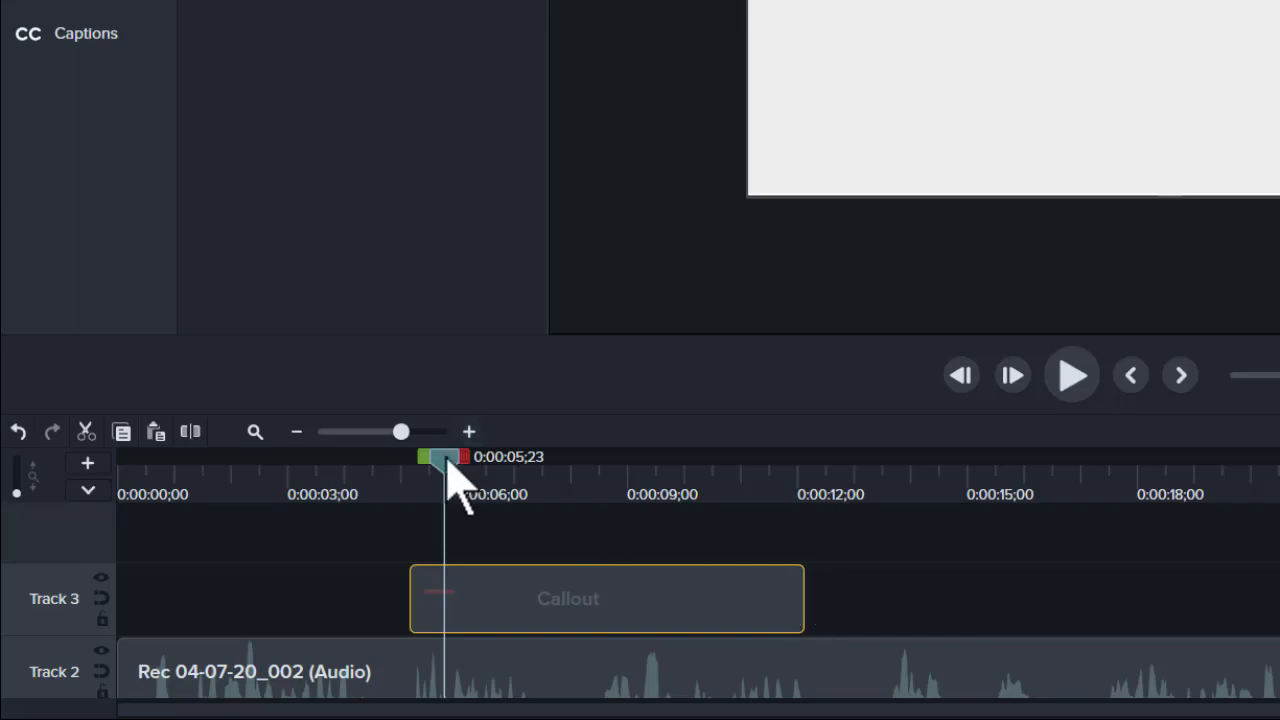
pyautogui.moveTo(447, 460); pyautogui.dragTo(531, 490)
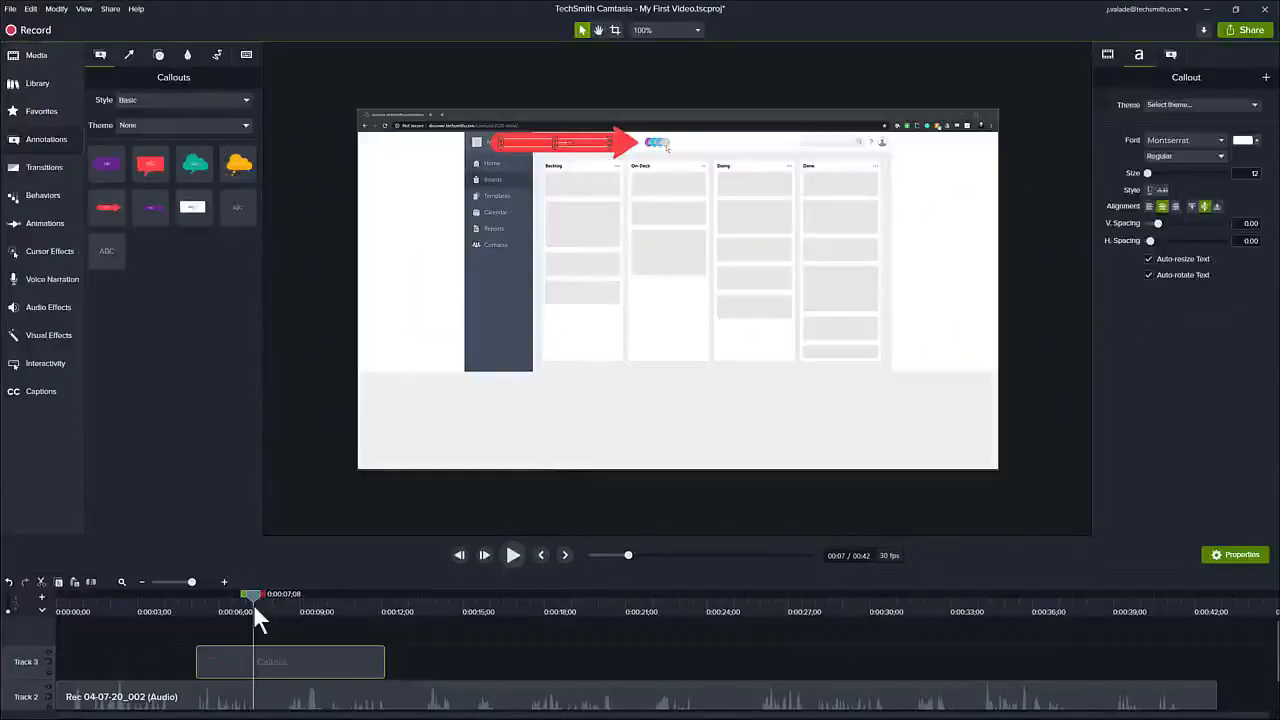
pyautogui.click(43, 171)
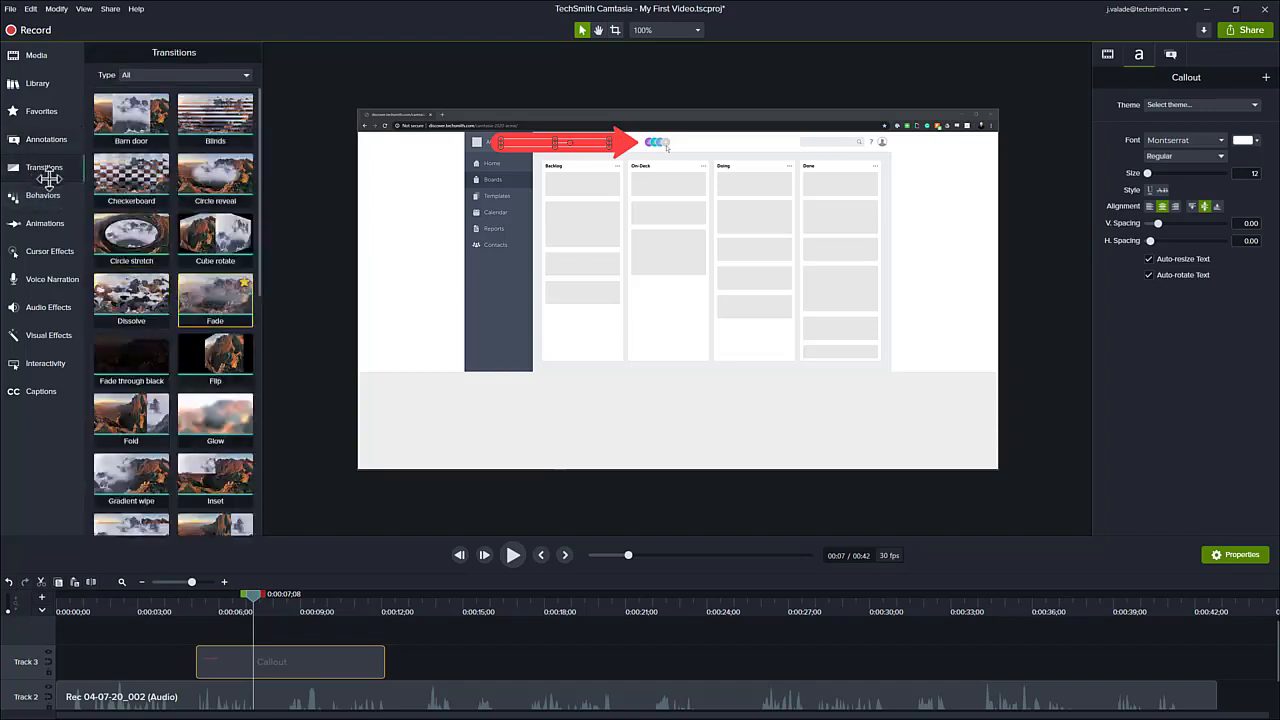
pyautogui.moveTo(215, 300); pyautogui.dragTo(283, 668)
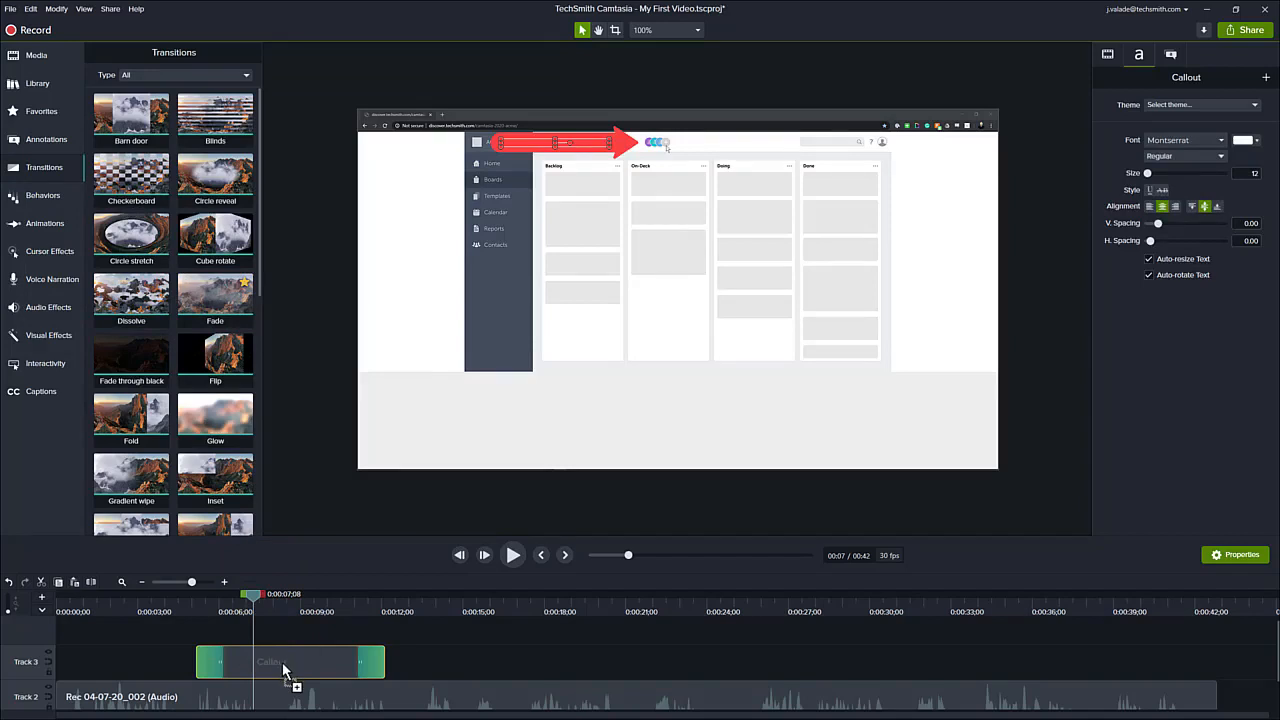
pyautogui.moveTo(283, 668); pyautogui.dragTo(283, 668)
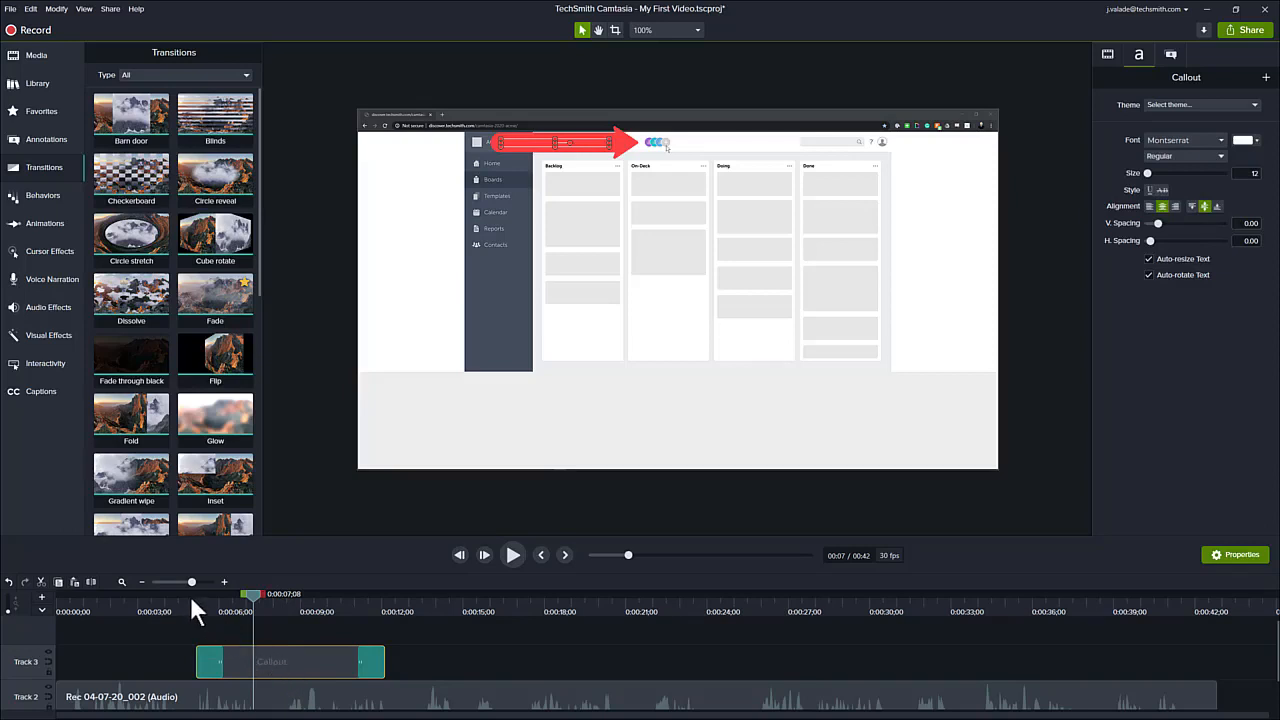
# - Play back the faded callout from about 4 seconds and extend the callout clip's end further
pyautogui.moveTo(190, 596); pyautogui.dragTo(173, 600)
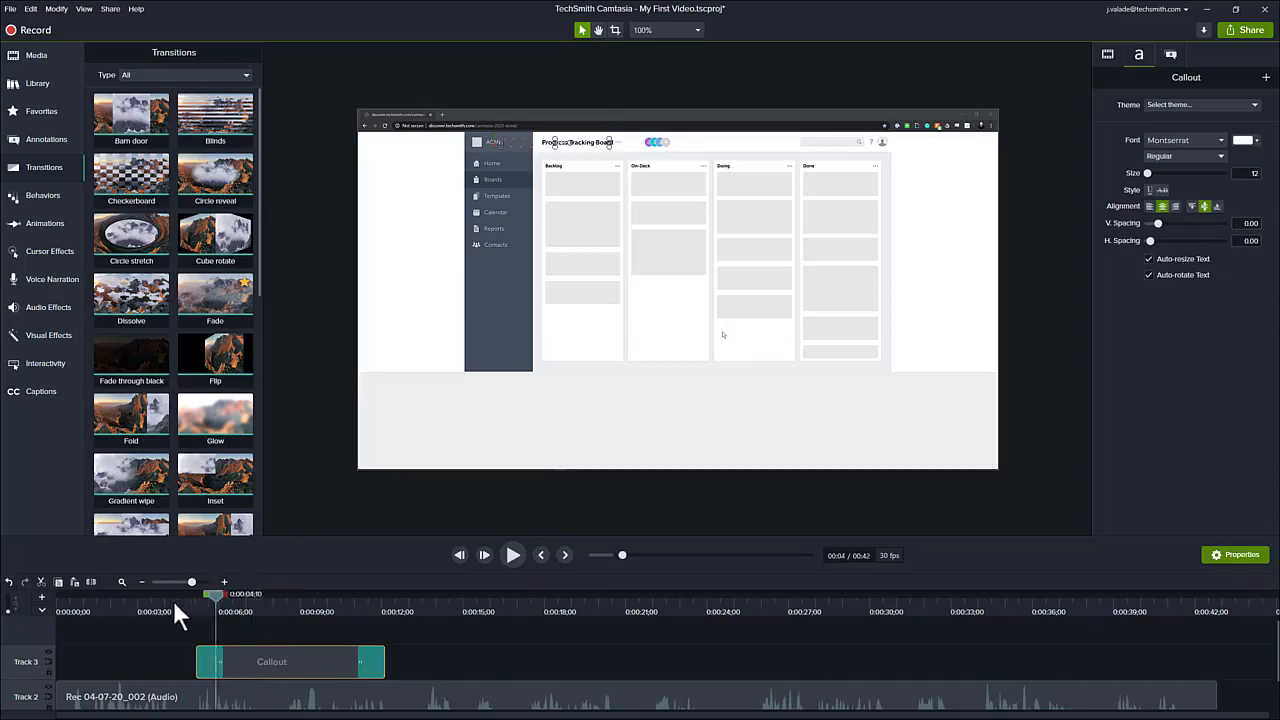
pyautogui.click(511, 550)
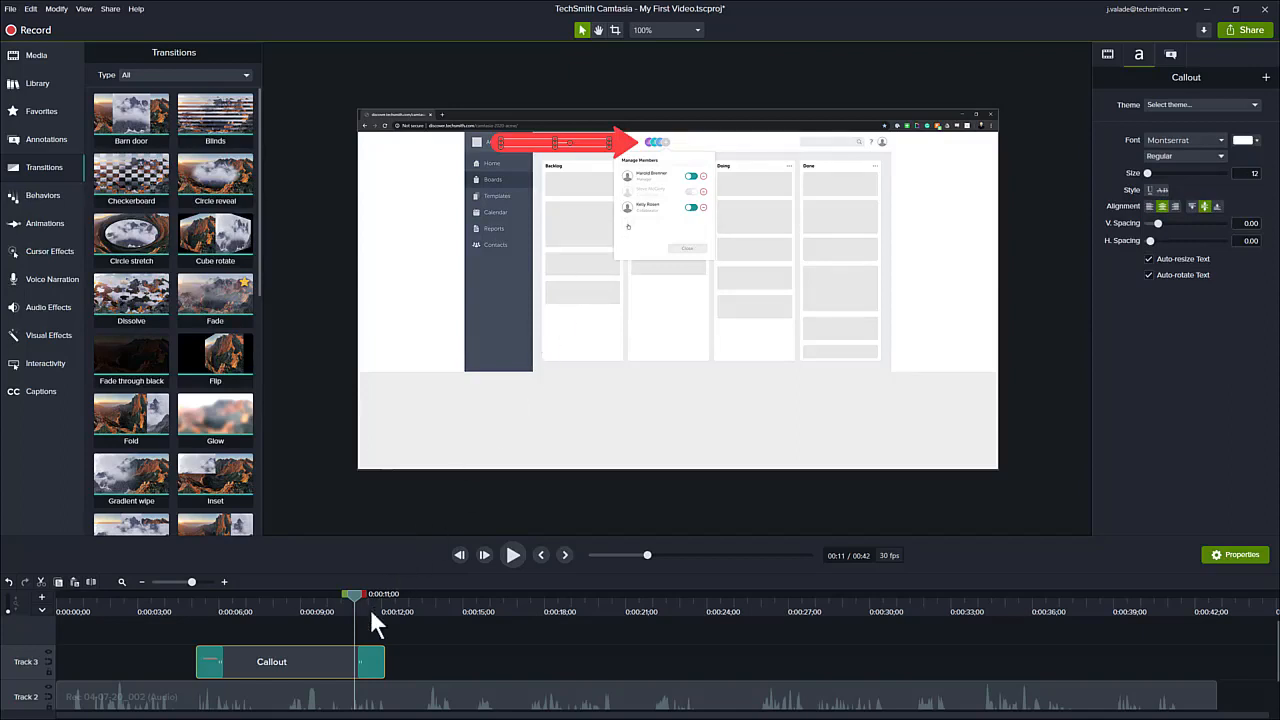
pyautogui.moveTo(383, 660); pyautogui.dragTo(443, 651)
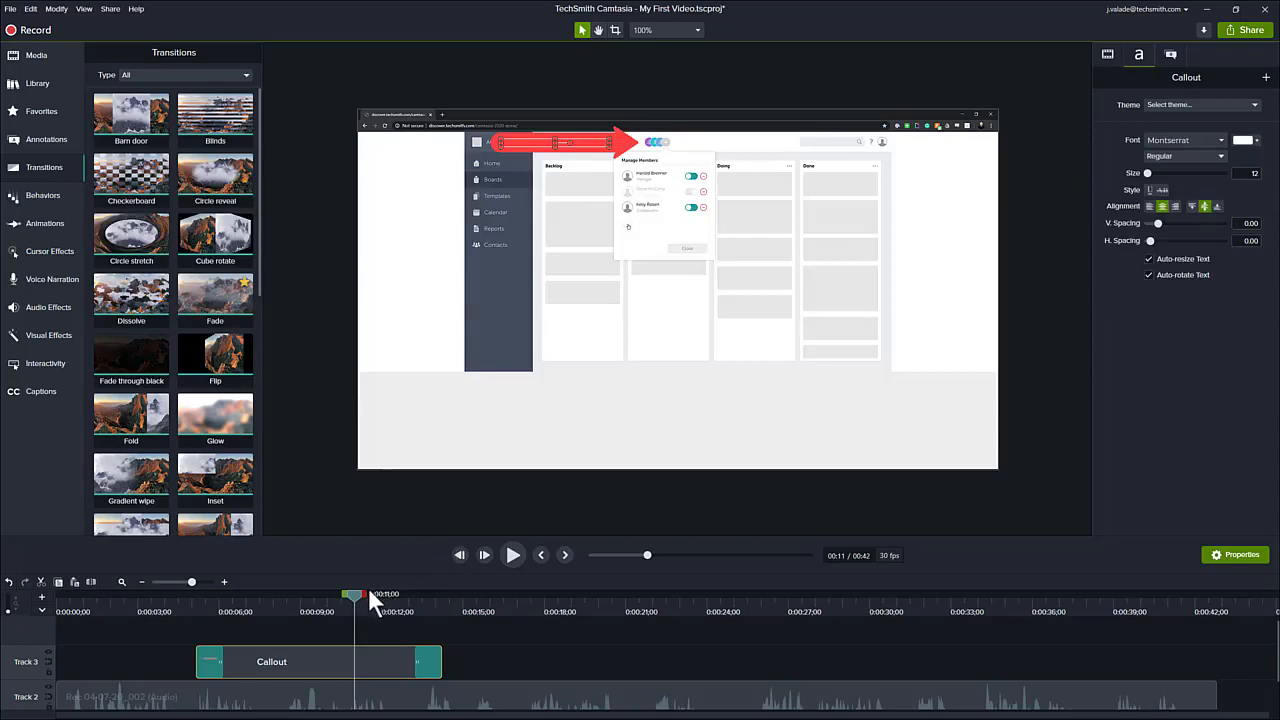
# - Add a Custom animation to the callout clip at about 0:00:10
pyautogui.moveTo(355, 593)
pyautogui.mouseDown()
pyautogui.moveTo(321, 590)
pyautogui.moveTo(345, 596)
pyautogui.mouseUp()
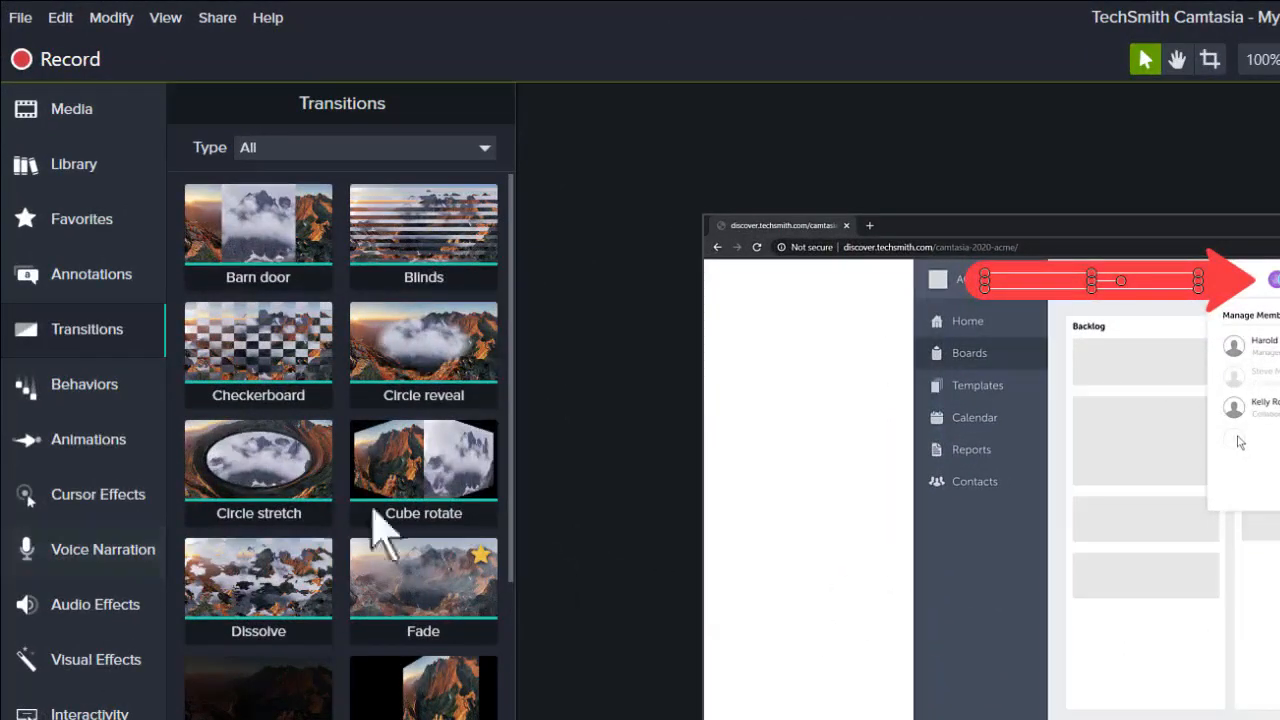
pyautogui.click(74, 448)
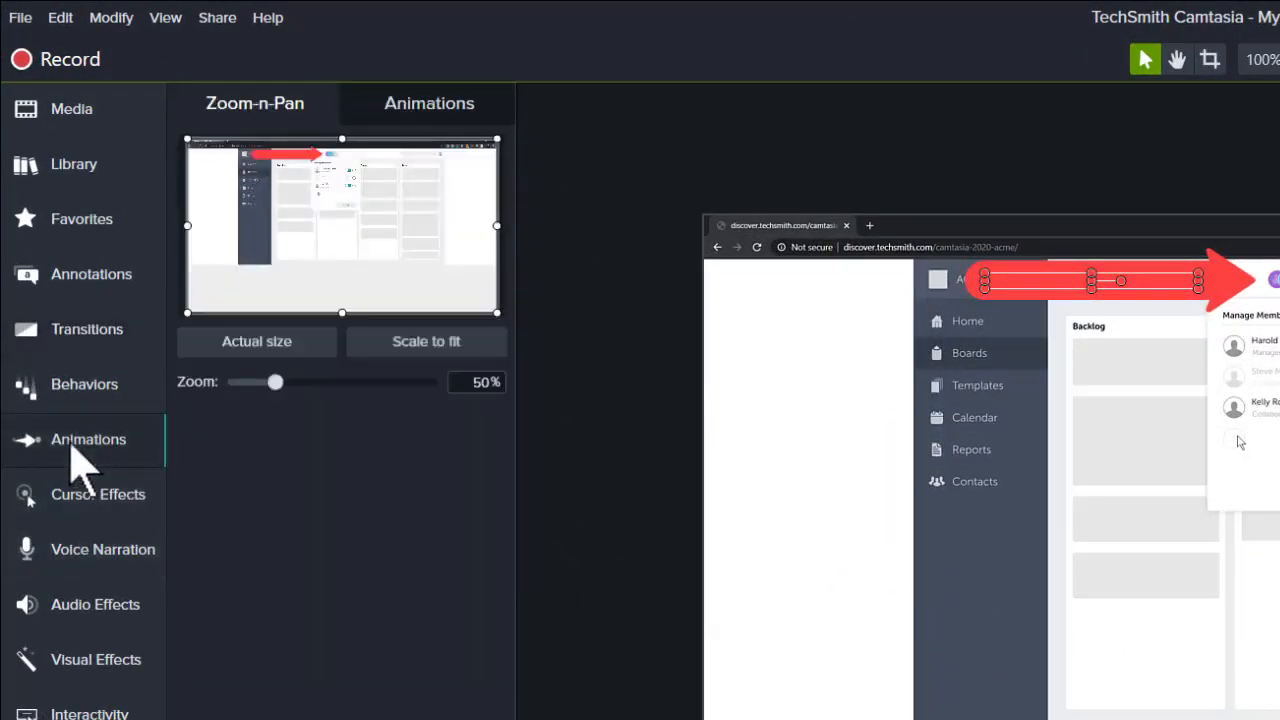
pyautogui.click(410, 120)
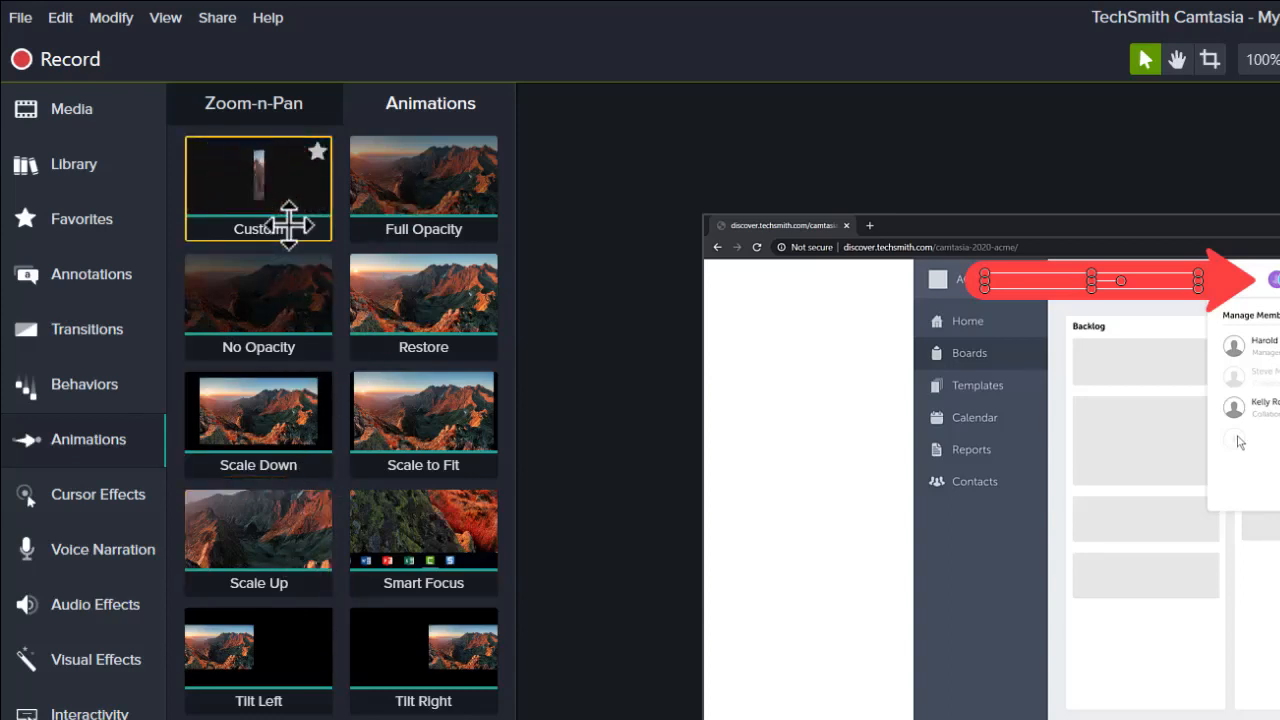
pyautogui.moveTo(280, 213); pyautogui.dragTo(368, 632)
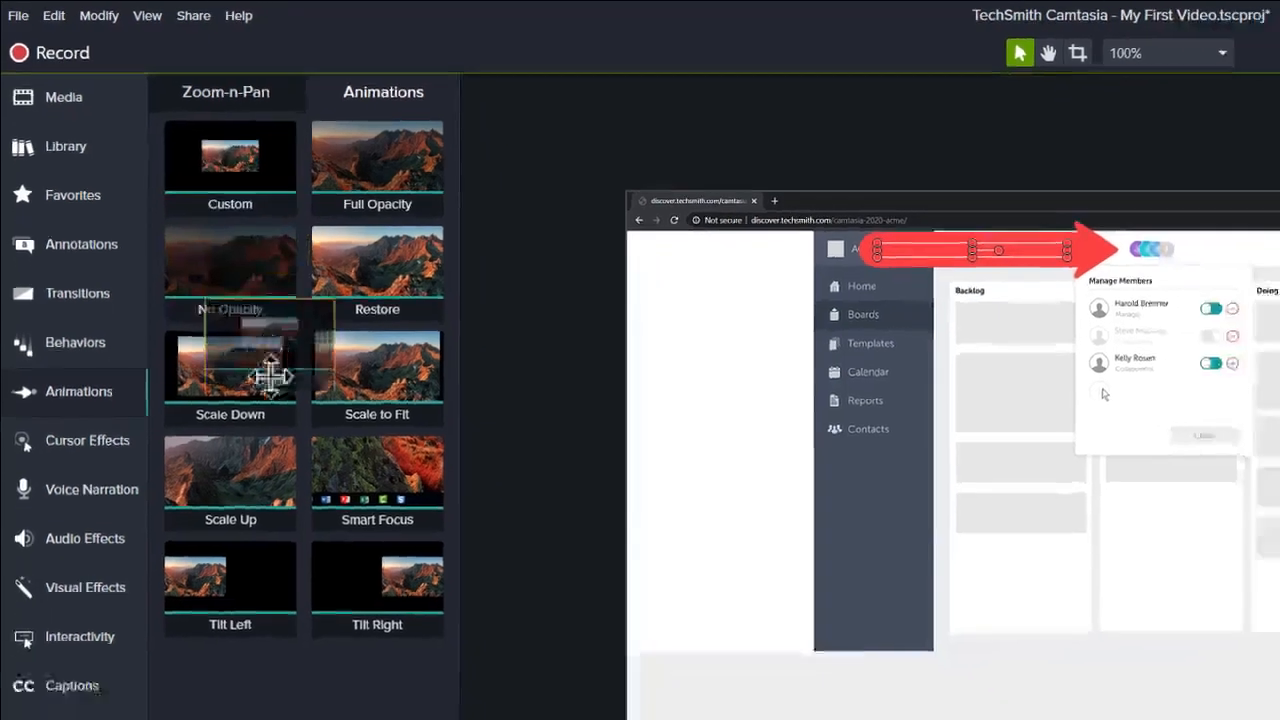
pyautogui.moveTo(197, 340); pyautogui.dragTo(323, 675)
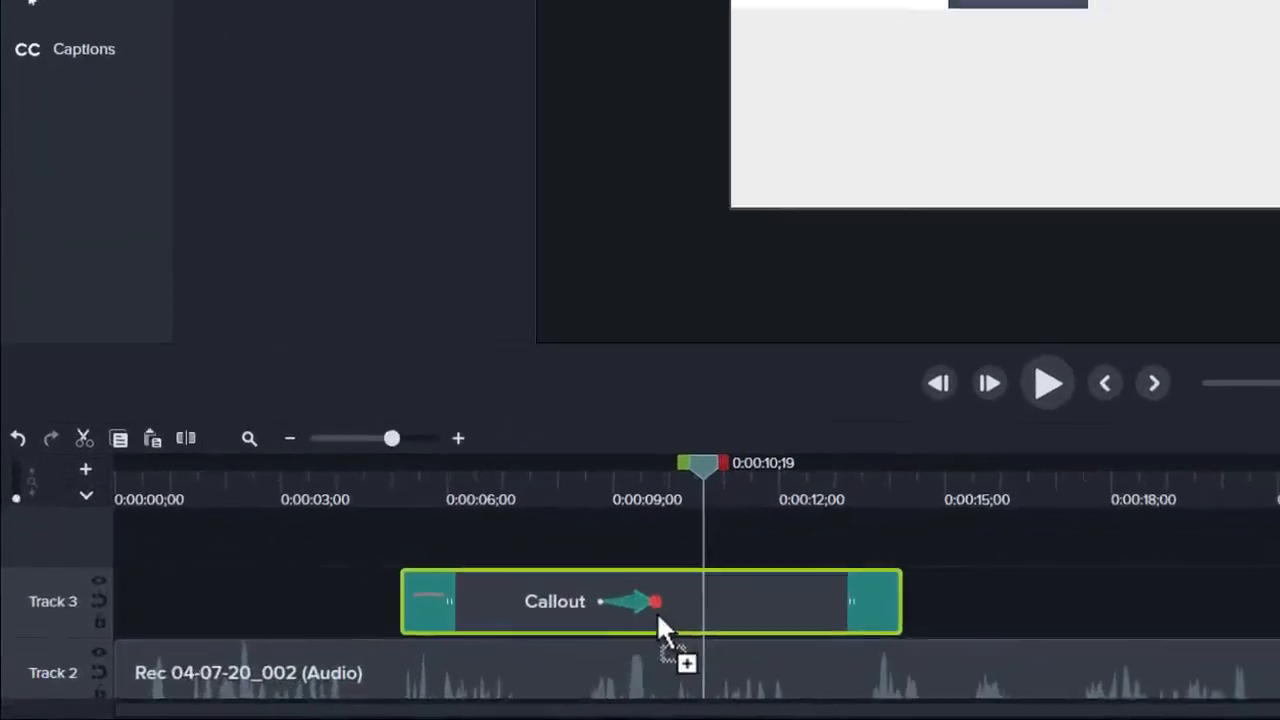
pyautogui.moveTo(657, 617)
pyautogui.mouseDown()
pyautogui.moveTo(667, 598)
pyautogui.moveTo(708, 604)
pyautogui.mouseUp()
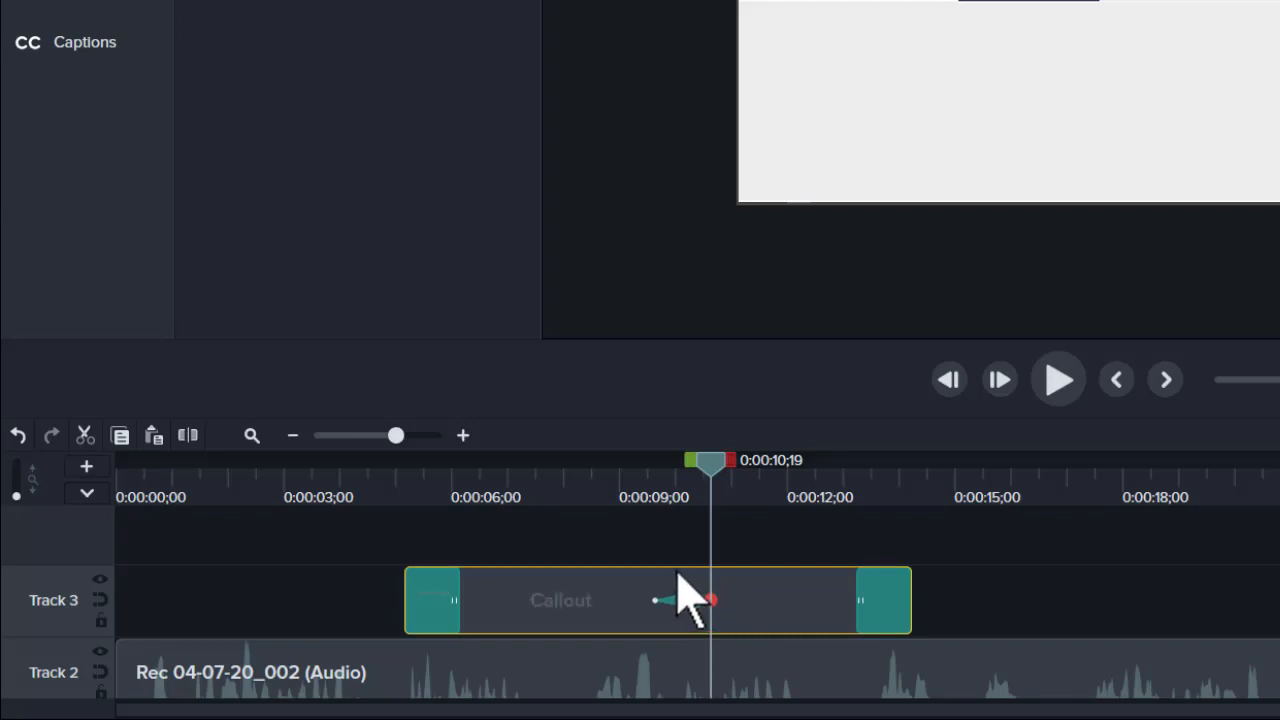
# - Move the animation's start earlier and, at its end point, move the arrow down to point at the add-member button
pyautogui.moveTo(709, 491)
pyautogui.mouseDown()
pyautogui.moveTo(655, 495)
pyautogui.moveTo(626, 476)
pyautogui.moveTo(714, 480)
pyautogui.mouseUp()
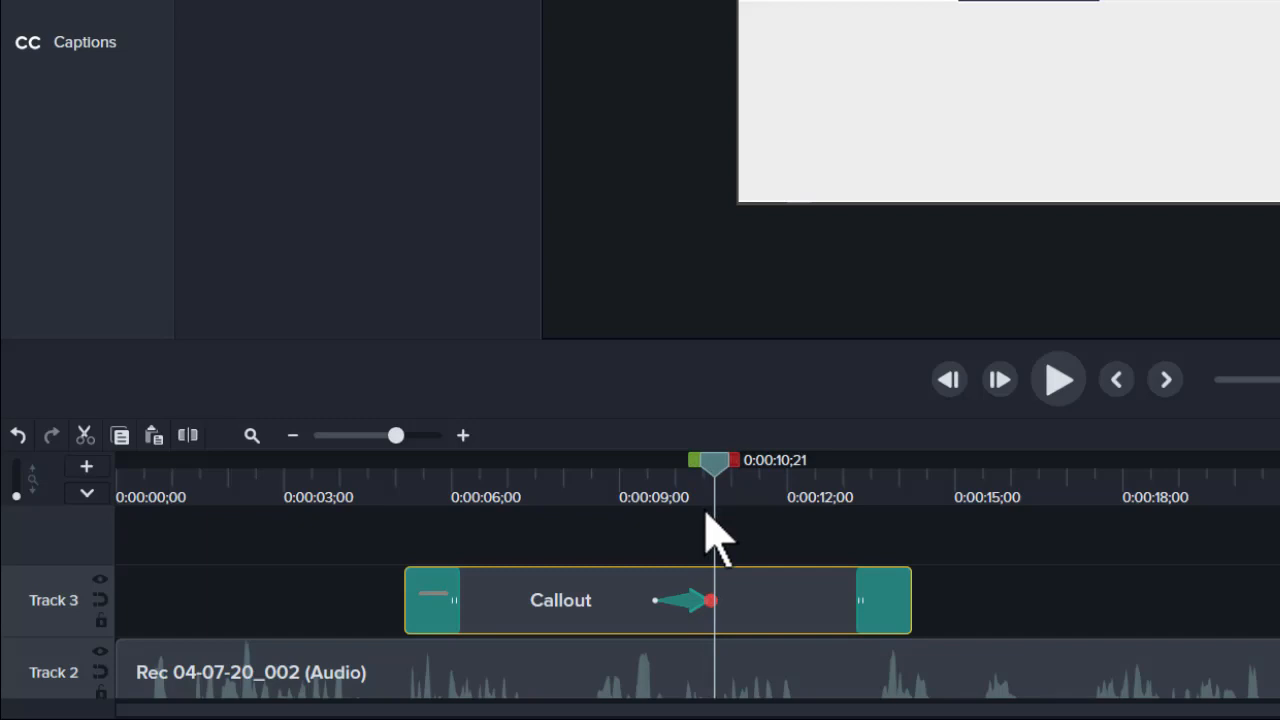
pyautogui.click(653, 600)
pyautogui.moveTo(653, 600)
pyautogui.mouseDown()
pyautogui.moveTo(612, 605)
pyautogui.moveTo(638, 601)
pyautogui.mouseUp()
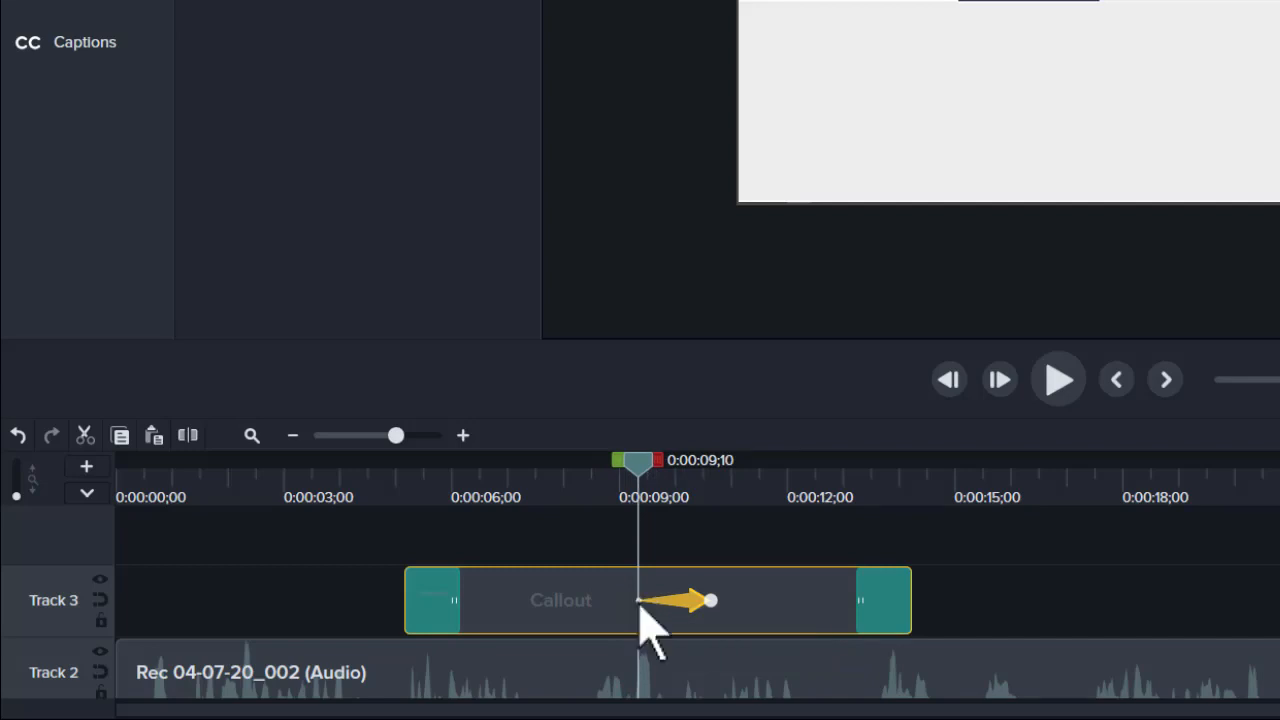
pyautogui.click(710, 600)
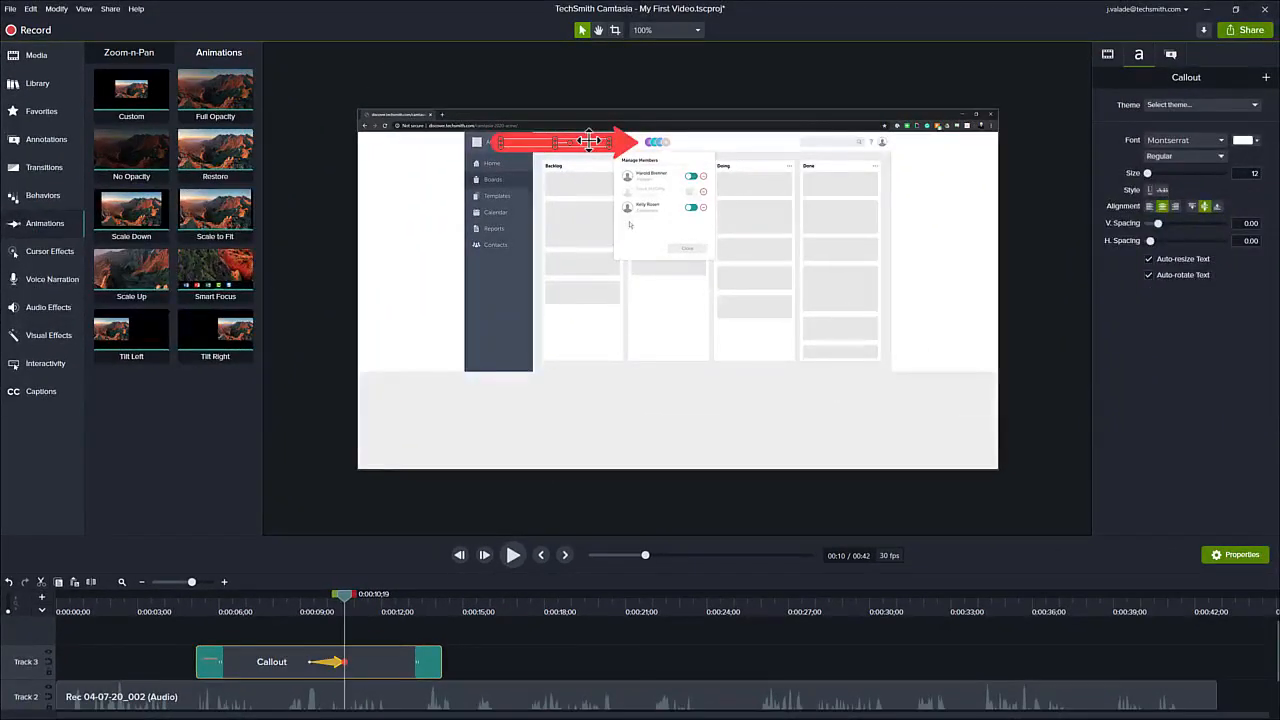
pyautogui.moveTo(589, 141); pyautogui.dragTo(570, 222)
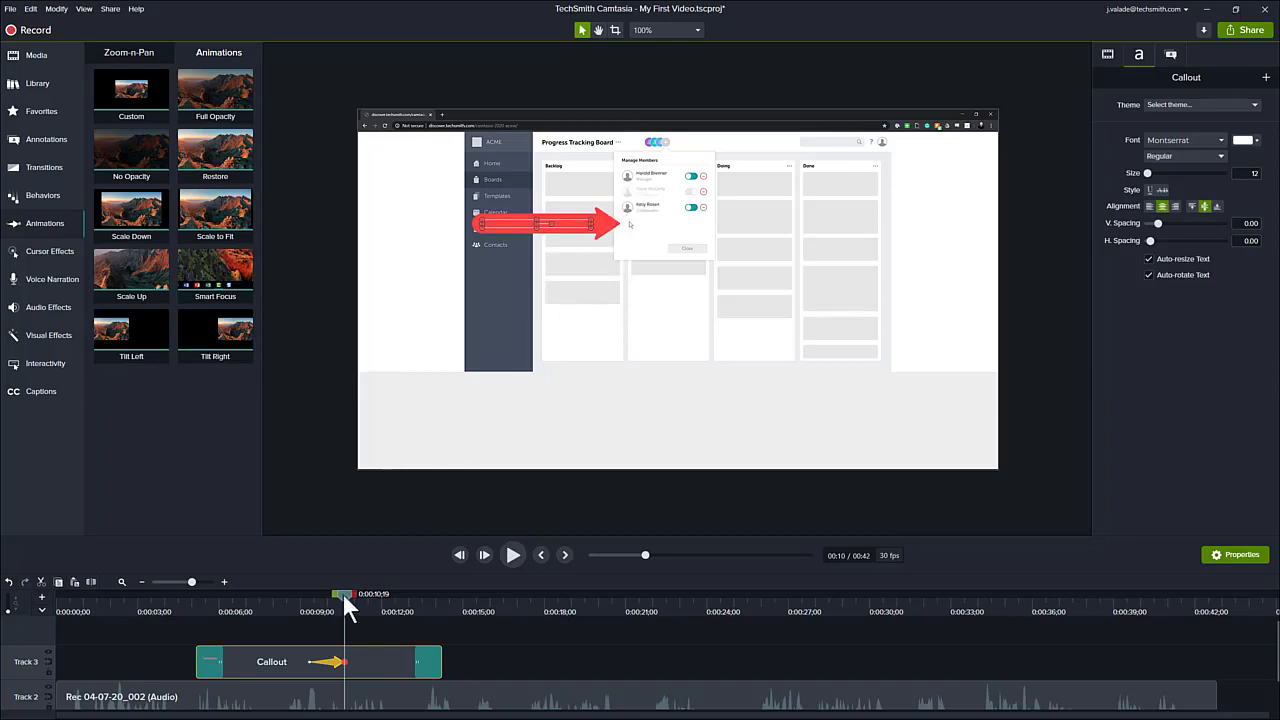
# - Play the video from about 4 seconds to review the callout animation
pyautogui.moveTo(342, 592)
pyautogui.mouseDown()
pyautogui.moveTo(301, 591)
pyautogui.moveTo(343, 594)
pyautogui.mouseUp()
pyautogui.moveTo(338, 595); pyautogui.dragTo(175, 606)
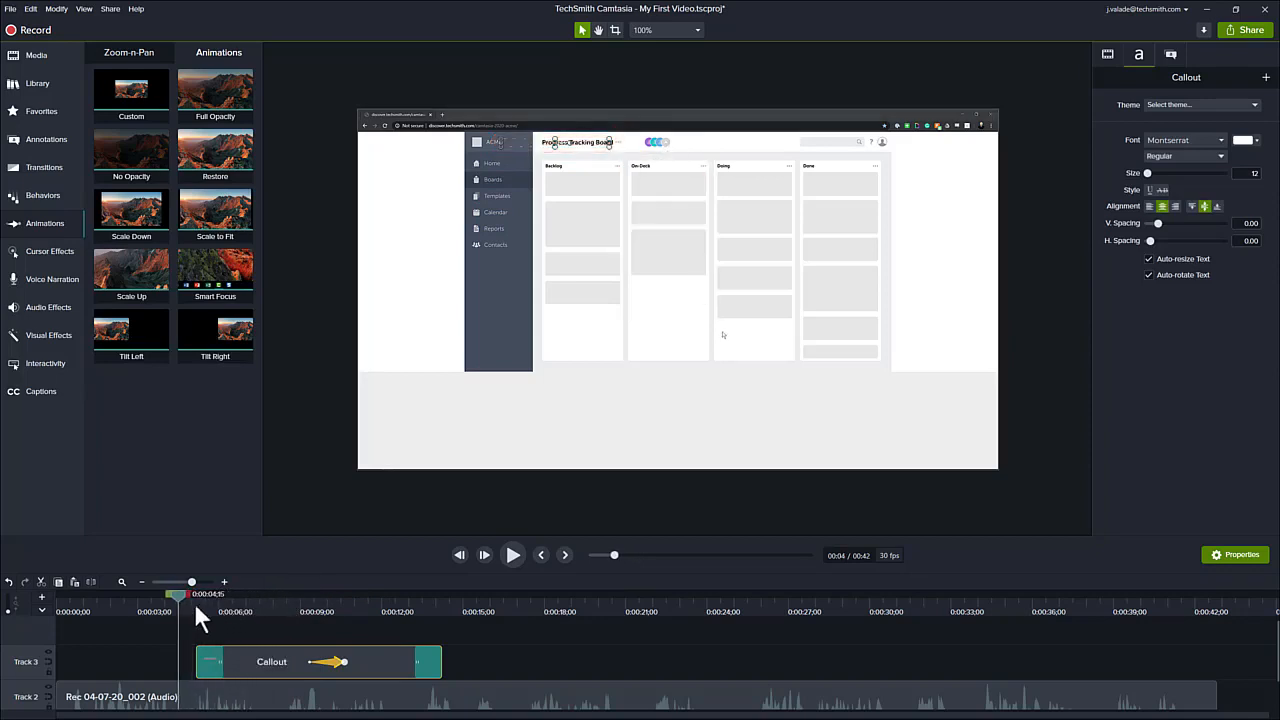
pyautogui.click(505, 553)
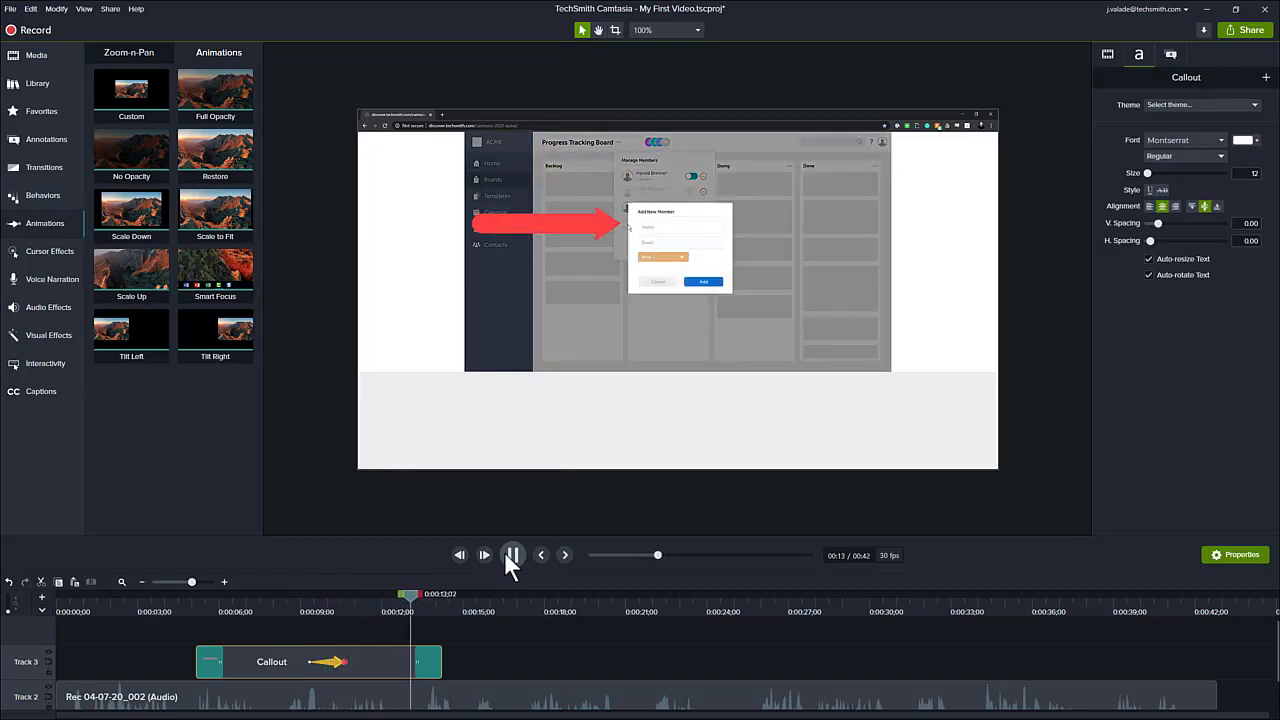
pyautogui.click(503, 557)
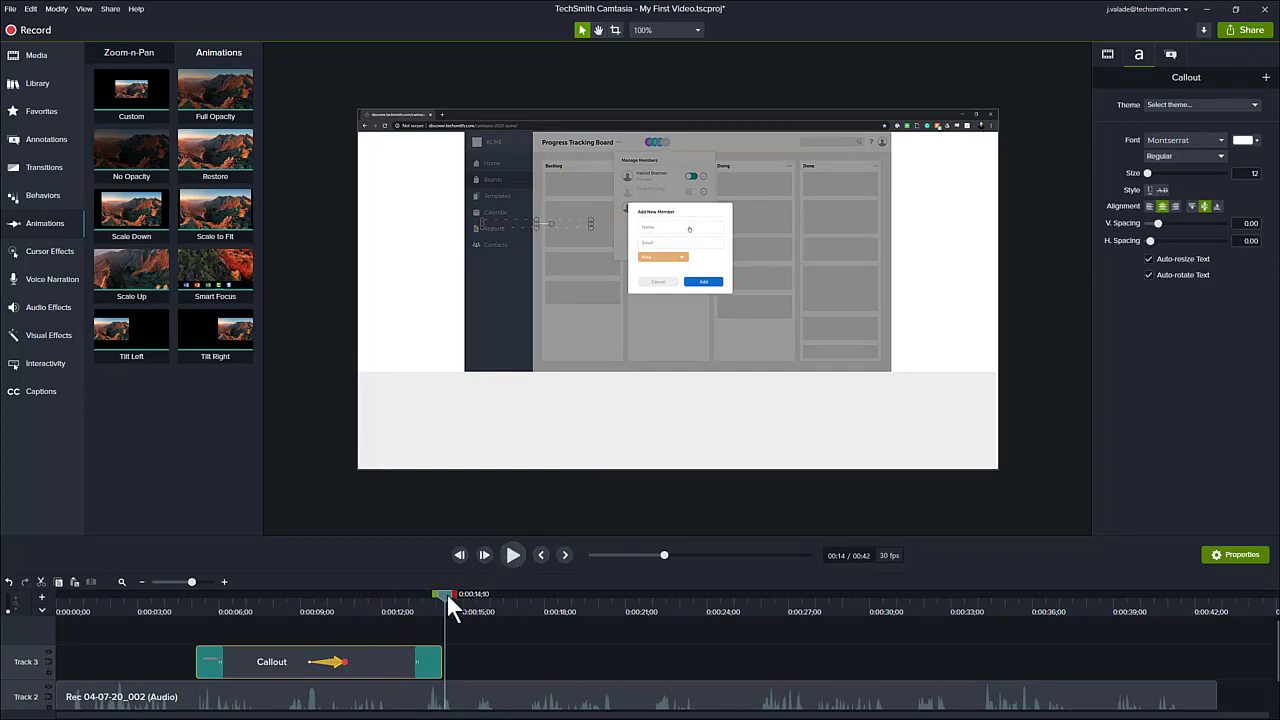
# - Trim the callout clip's end back to about 0:00:12
pyautogui.moveTo(446, 592); pyautogui.dragTo(393, 582)
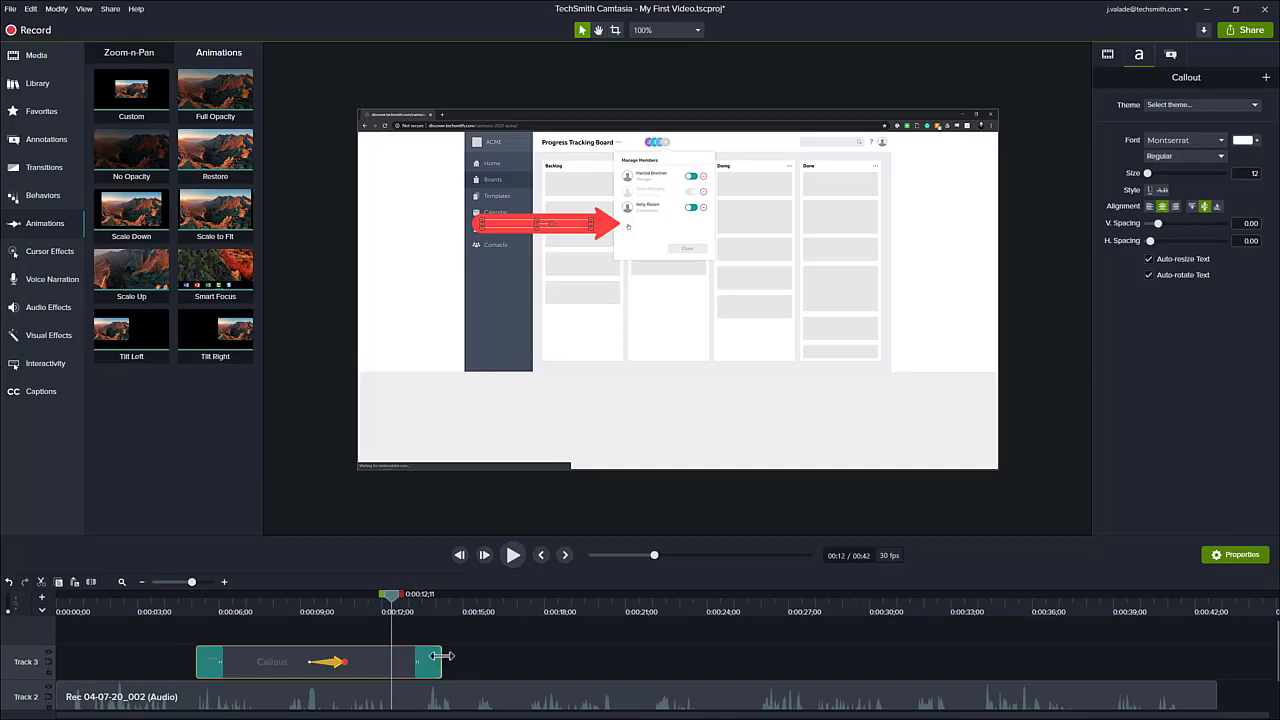
pyautogui.moveTo(440, 656); pyautogui.dragTo(394, 649)
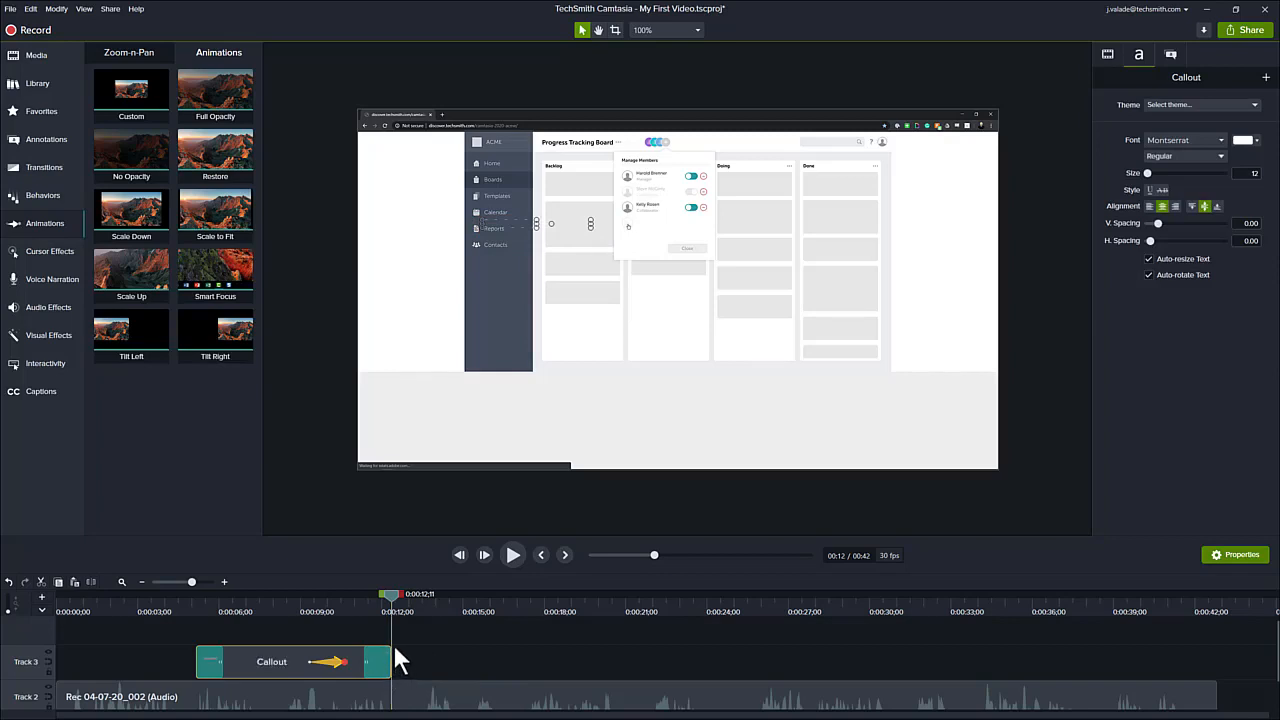
# - Scrub the playhead through the callout animation to review it
pyautogui.click(303, 601)
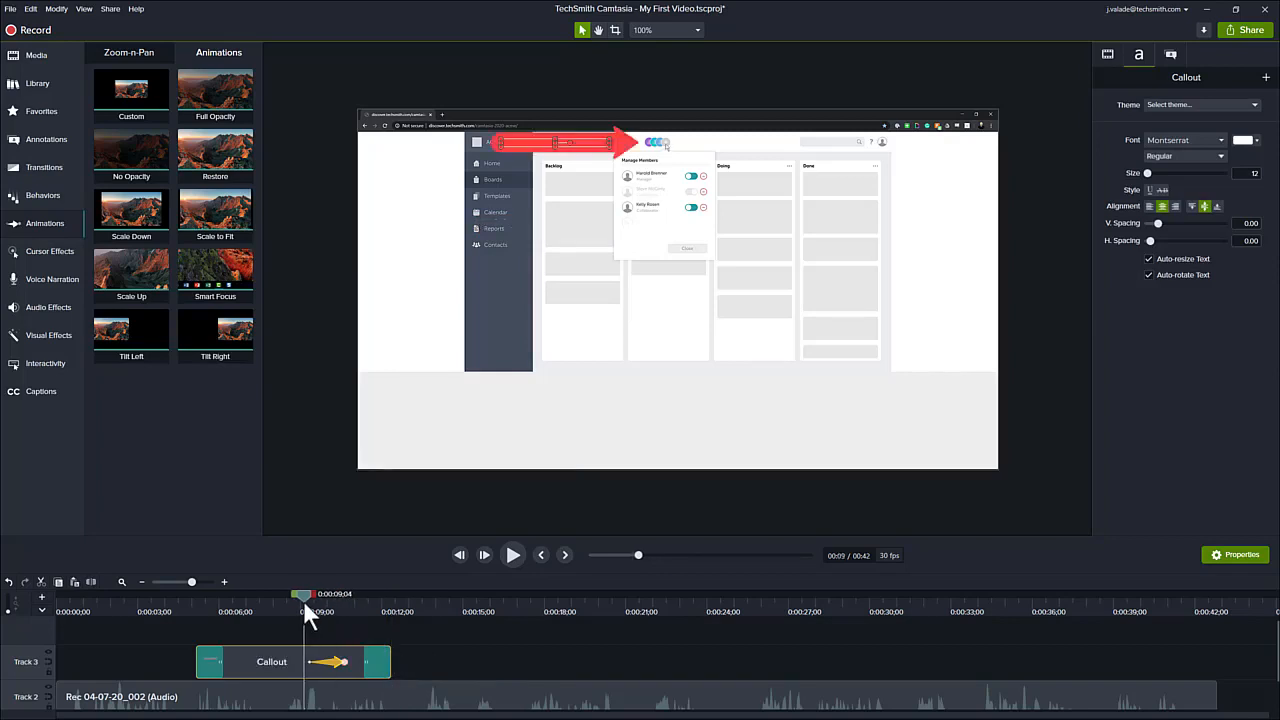
pyautogui.moveTo(304, 594); pyautogui.dragTo(443, 599)
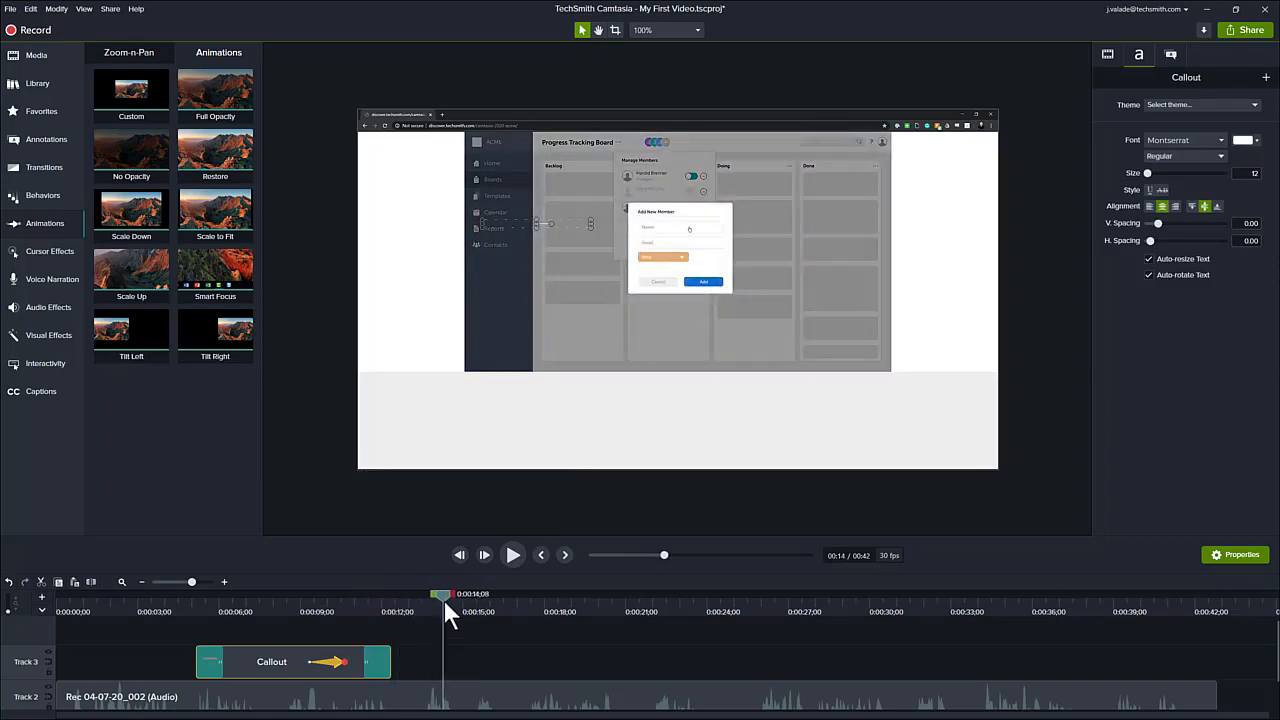
pyautogui.moveTo(443, 598); pyautogui.dragTo(470, 601)
# - Browse the annotation categories, from Callouts through Keystroke Callouts, and return to Shapes
pyautogui.click(50, 140)
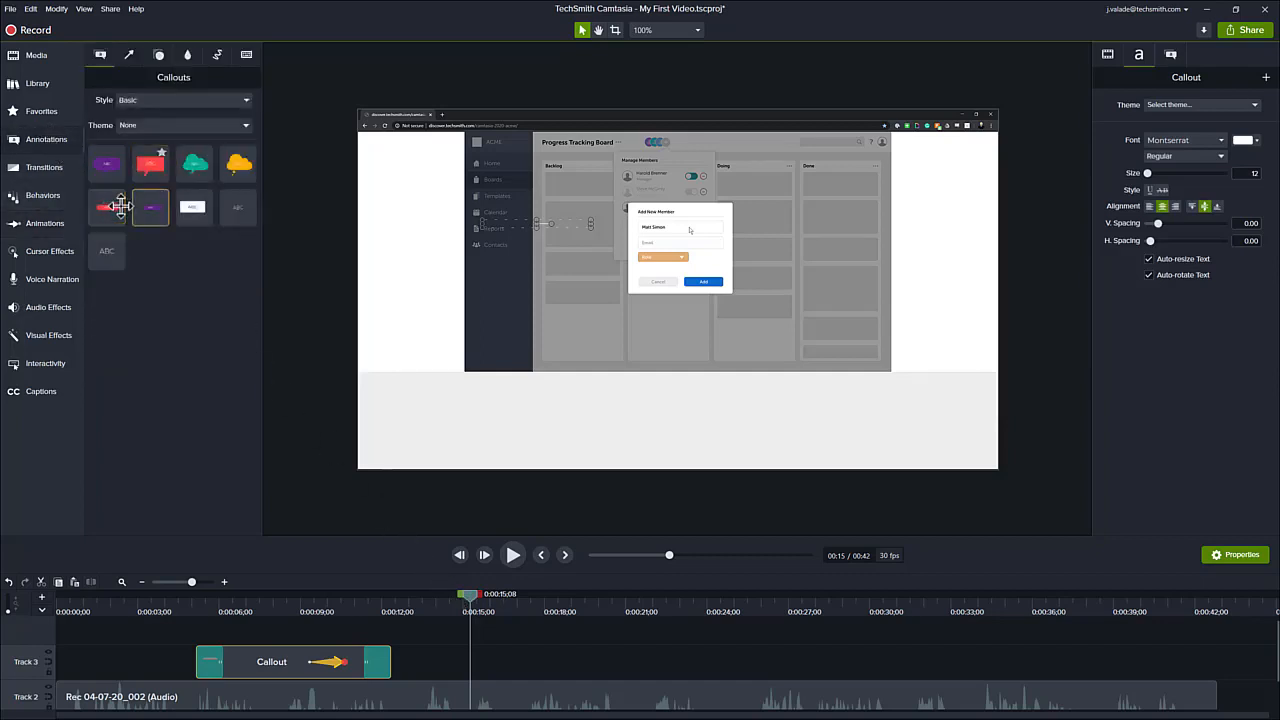
pyautogui.click(135, 55)
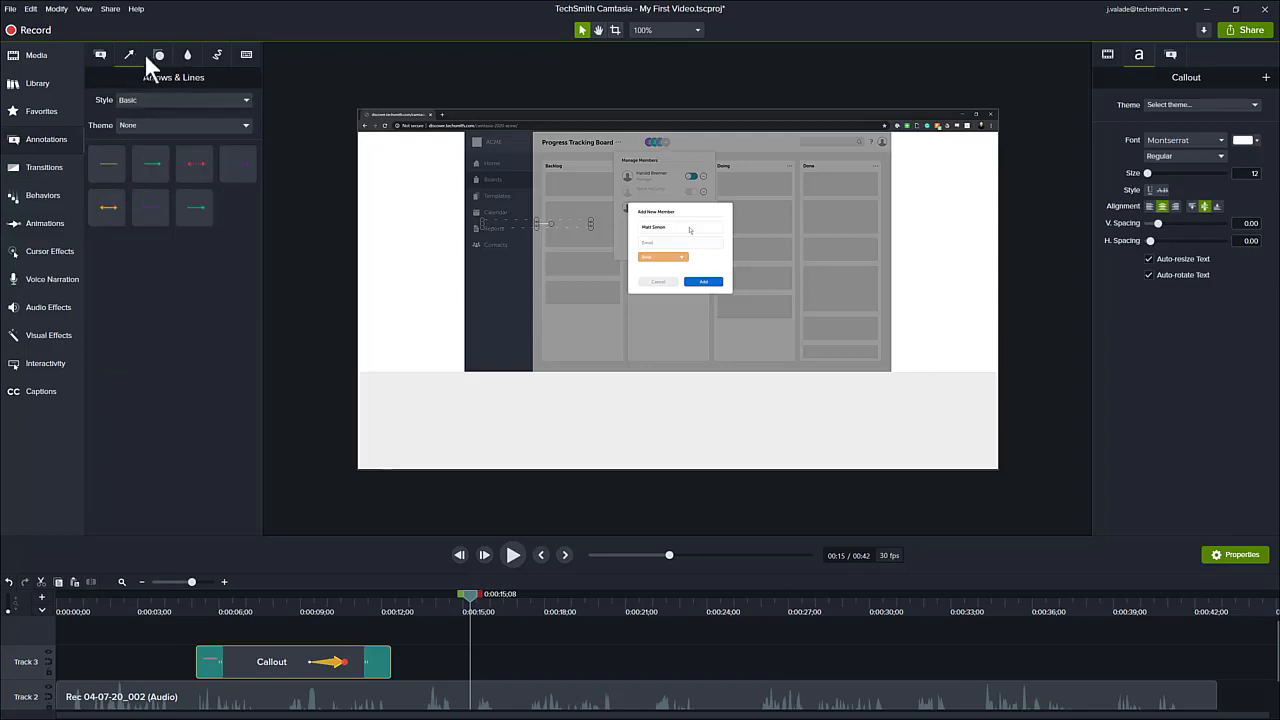
pyautogui.click(157, 57)
pyautogui.click(187, 57)
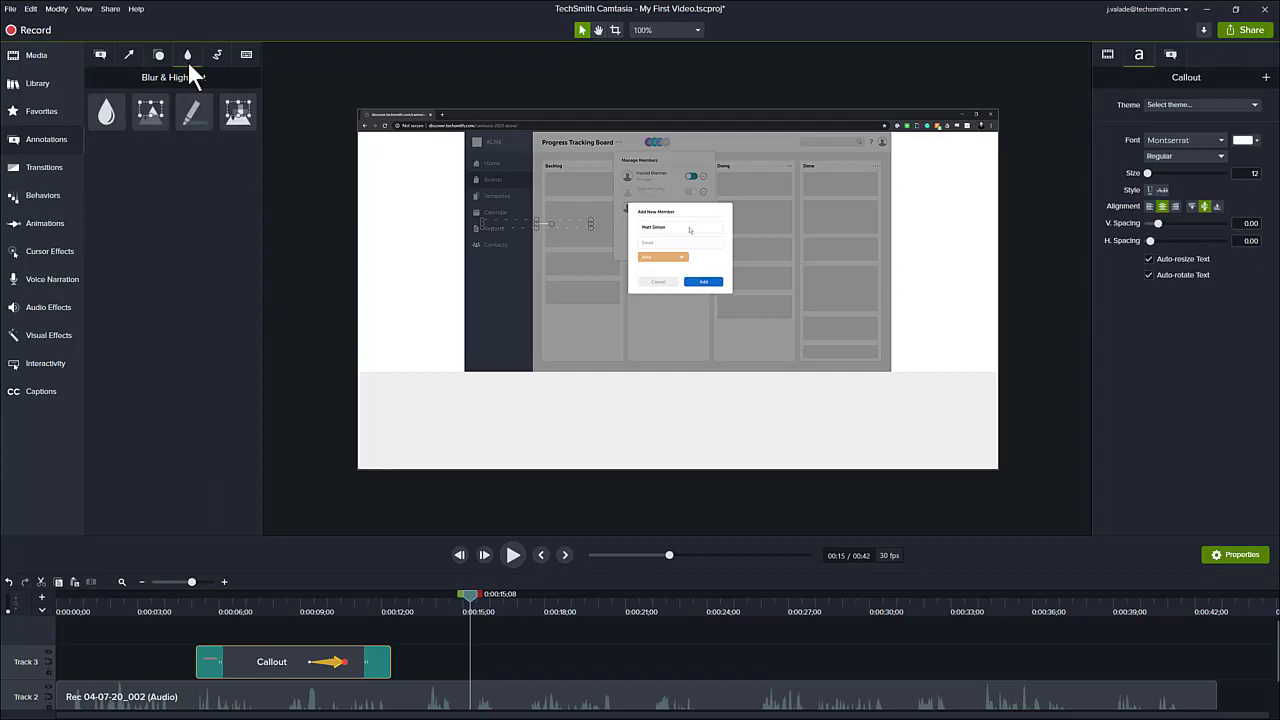
pyautogui.click(217, 56)
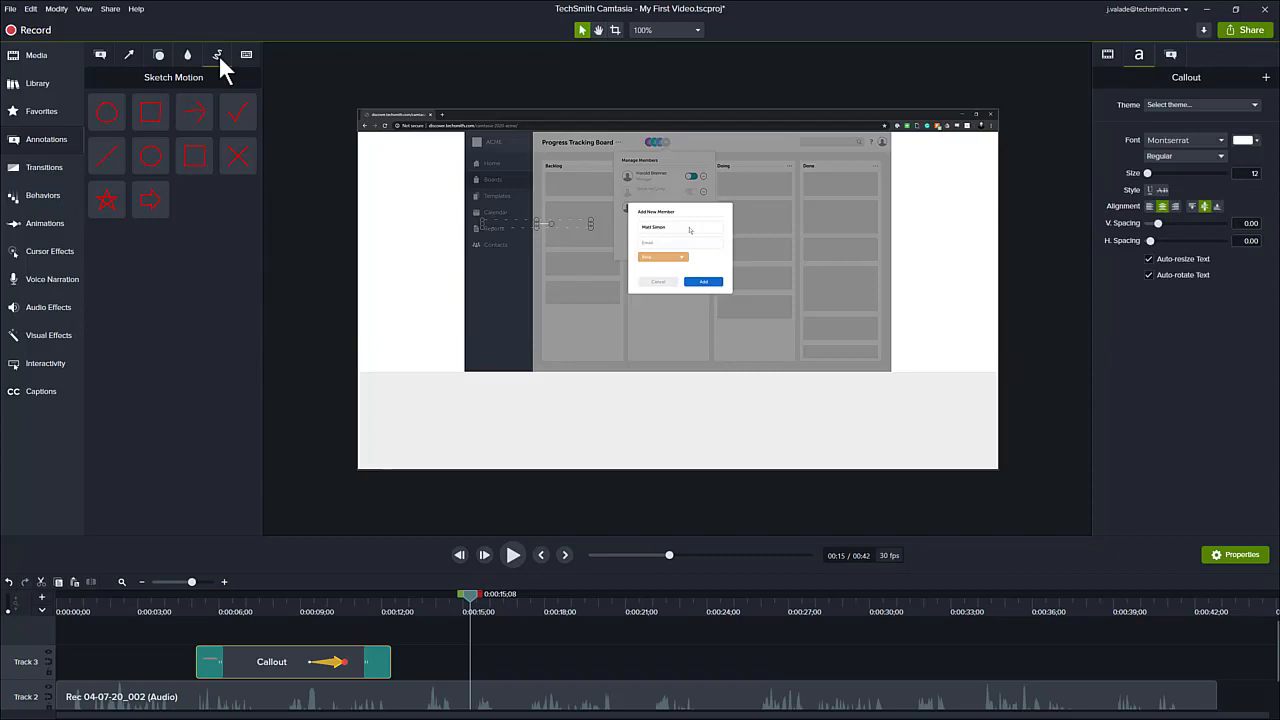
pyautogui.click(238, 57)
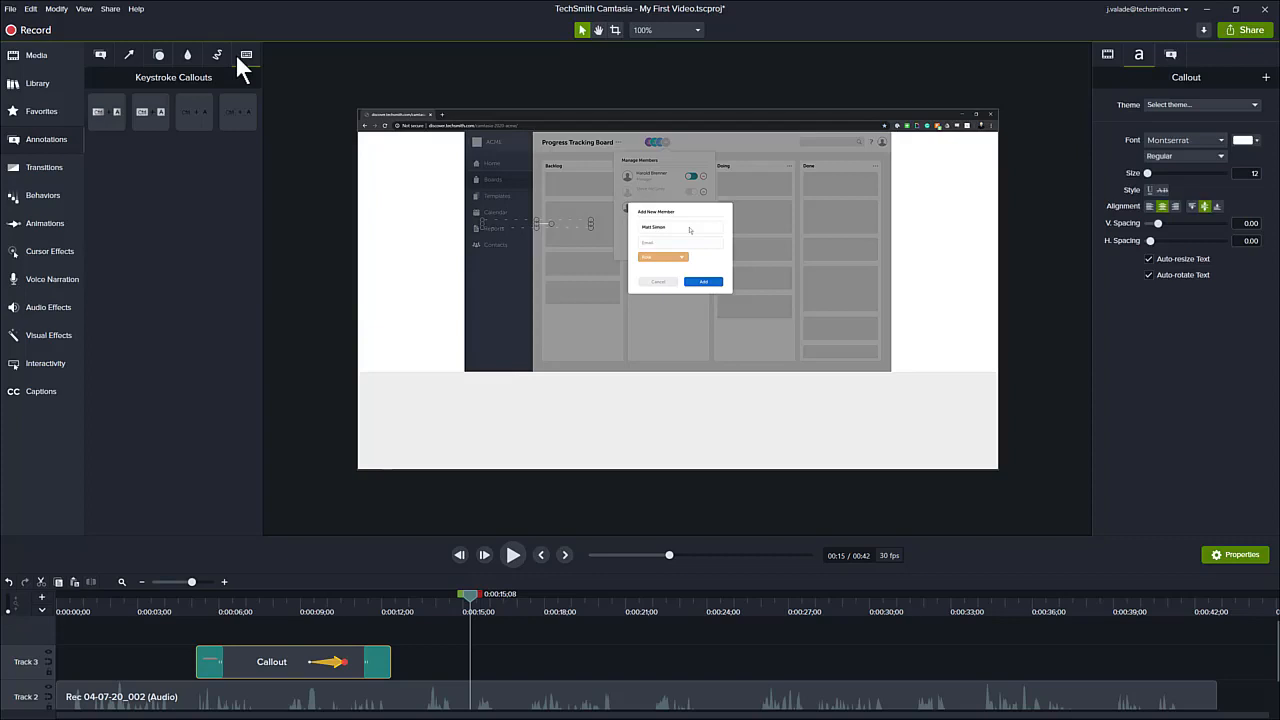
pyautogui.click(158, 55)
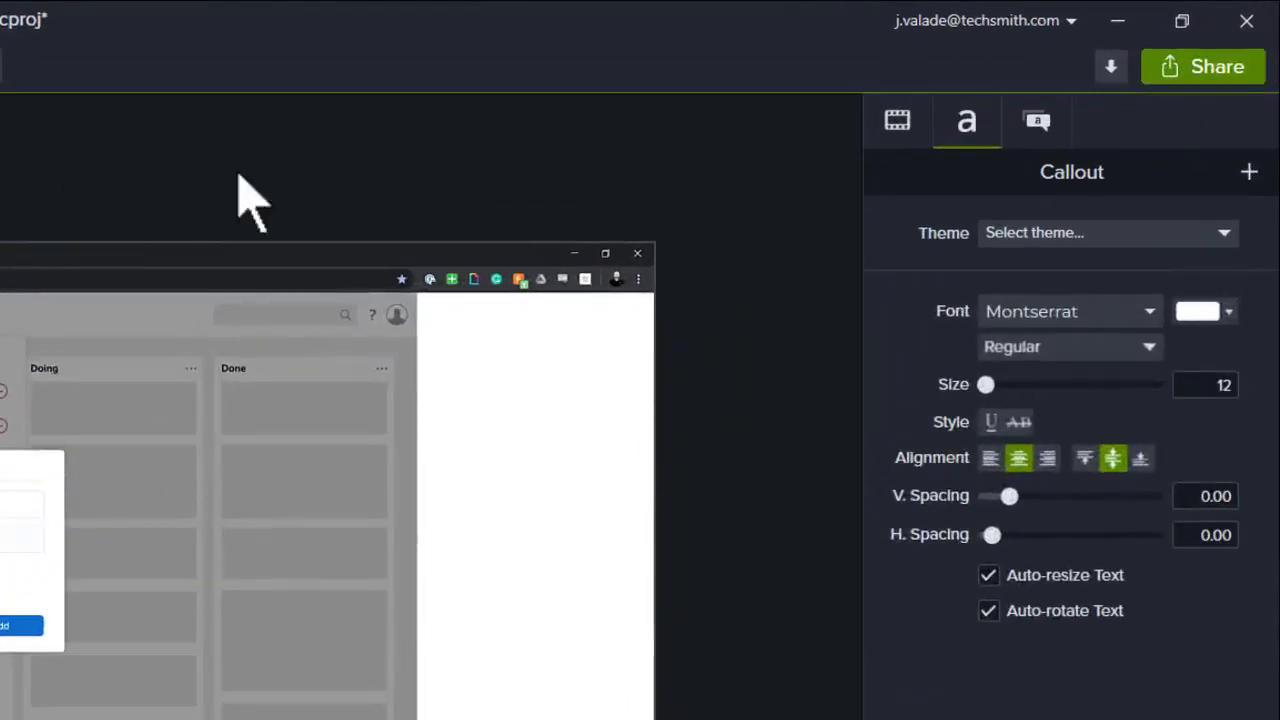
# - Start sharing the video as a local file to open the Production Wizard
pyautogui.click(1219, 78)
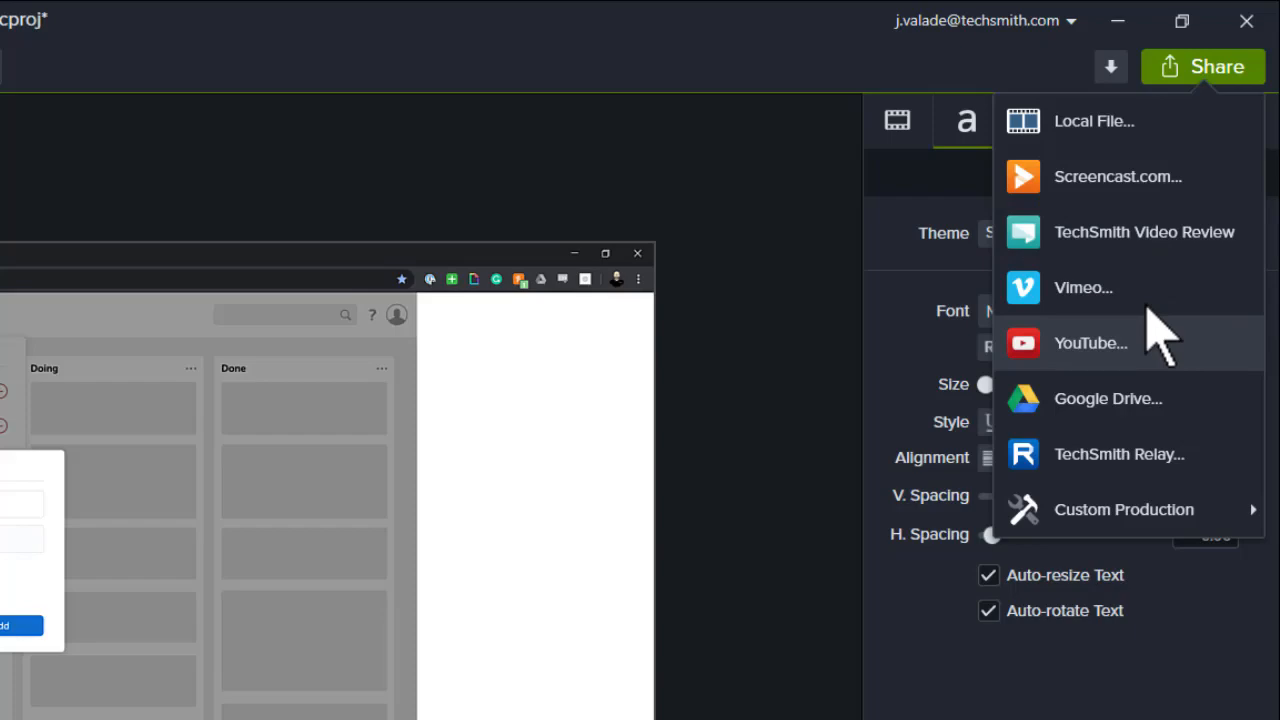
pyautogui.click(1106, 132)
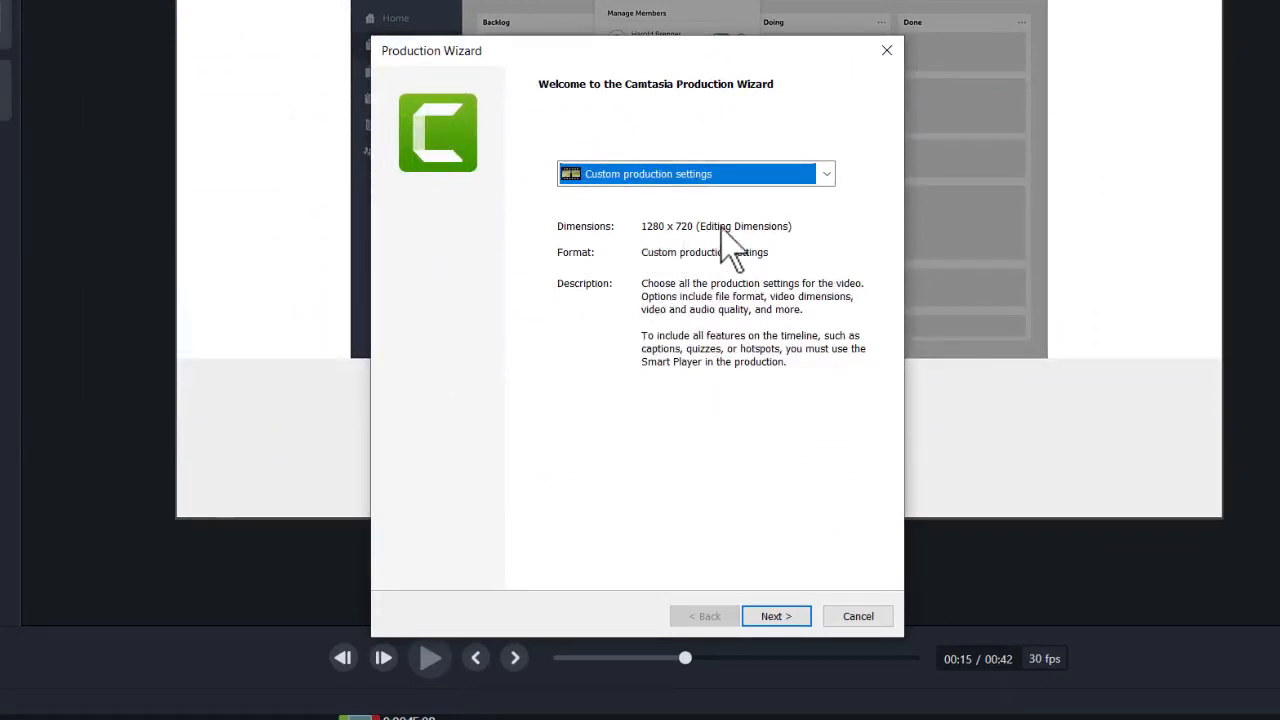
# - Choose the MP4 only (up to 720p) production preset and continue the wizard
pyautogui.click(827, 175)
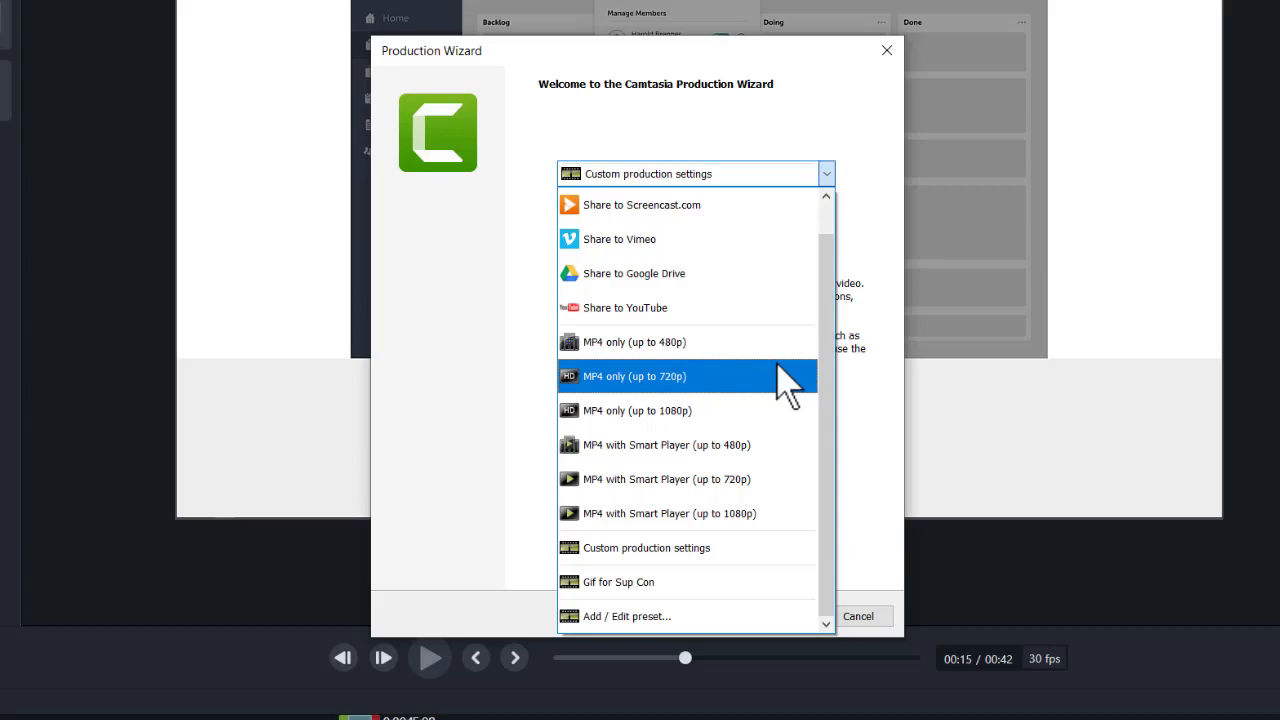
pyautogui.click(751, 377)
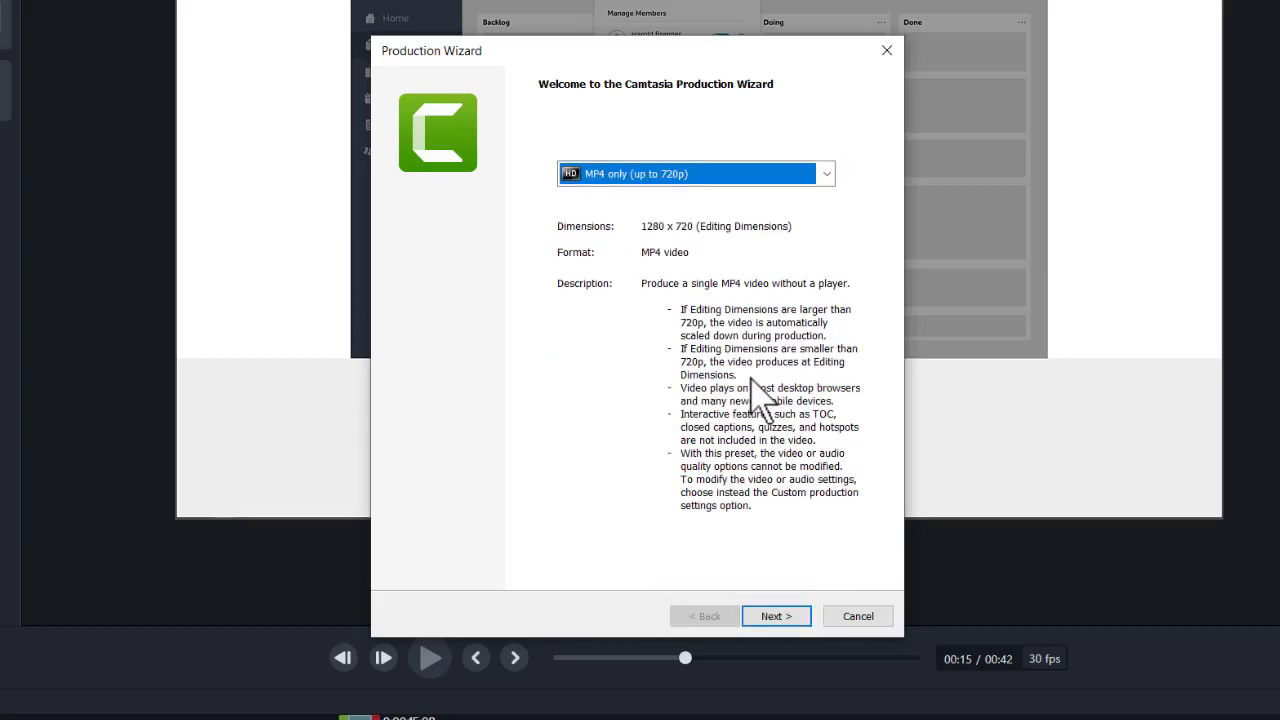
pyautogui.click(765, 617)
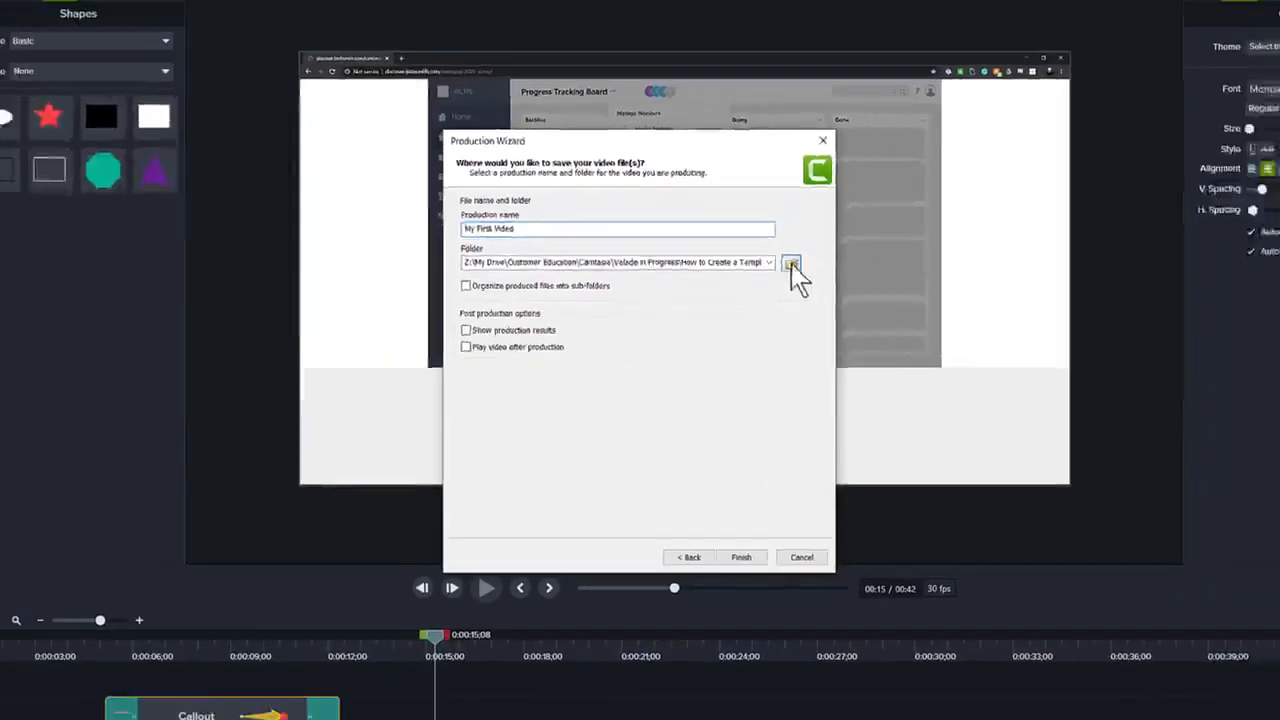
# - Set the output folder to the Desktop and finish producing the video
pyautogui.click(844, 217)
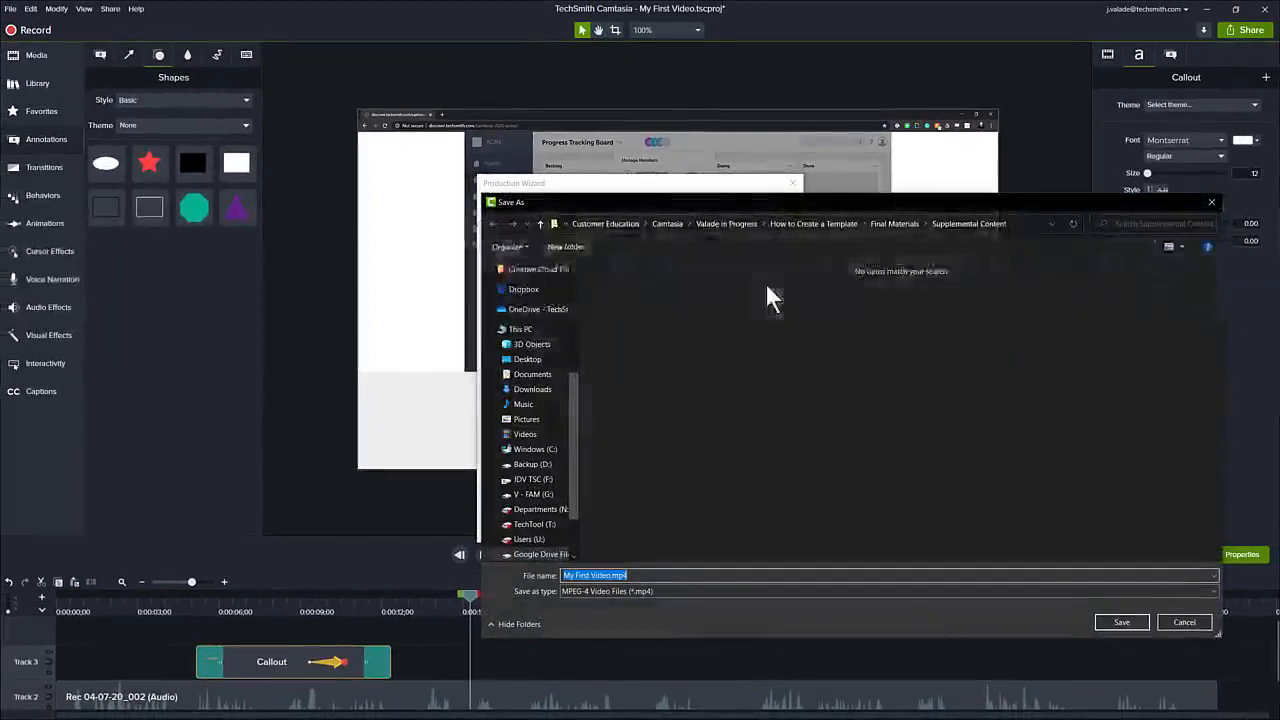
pyautogui.click(530, 360)
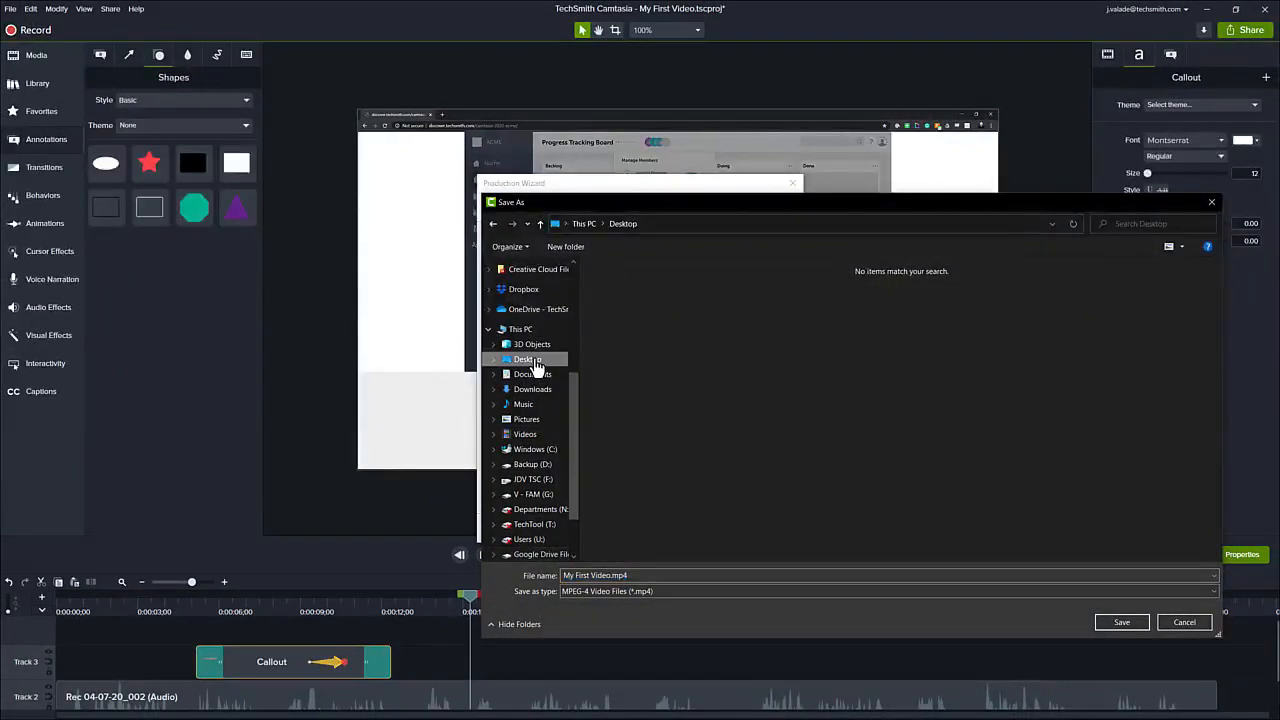
pyautogui.click(1121, 622)
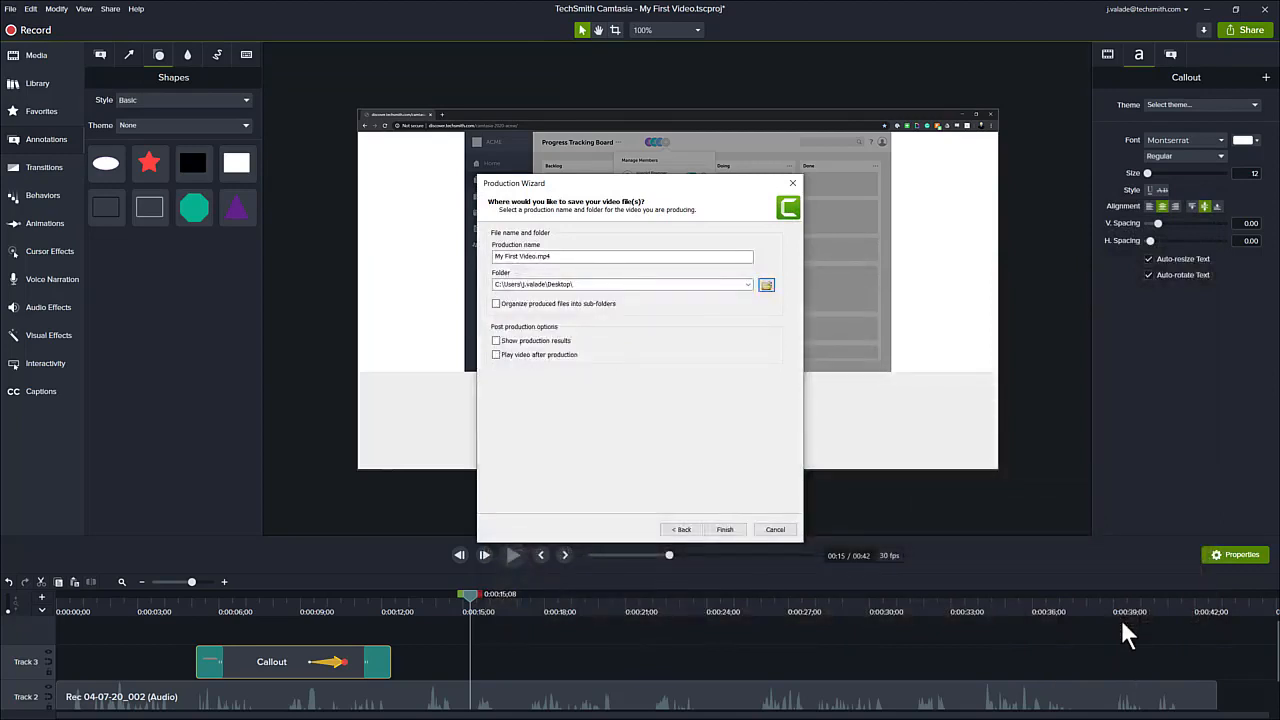
pyautogui.click(724, 529)
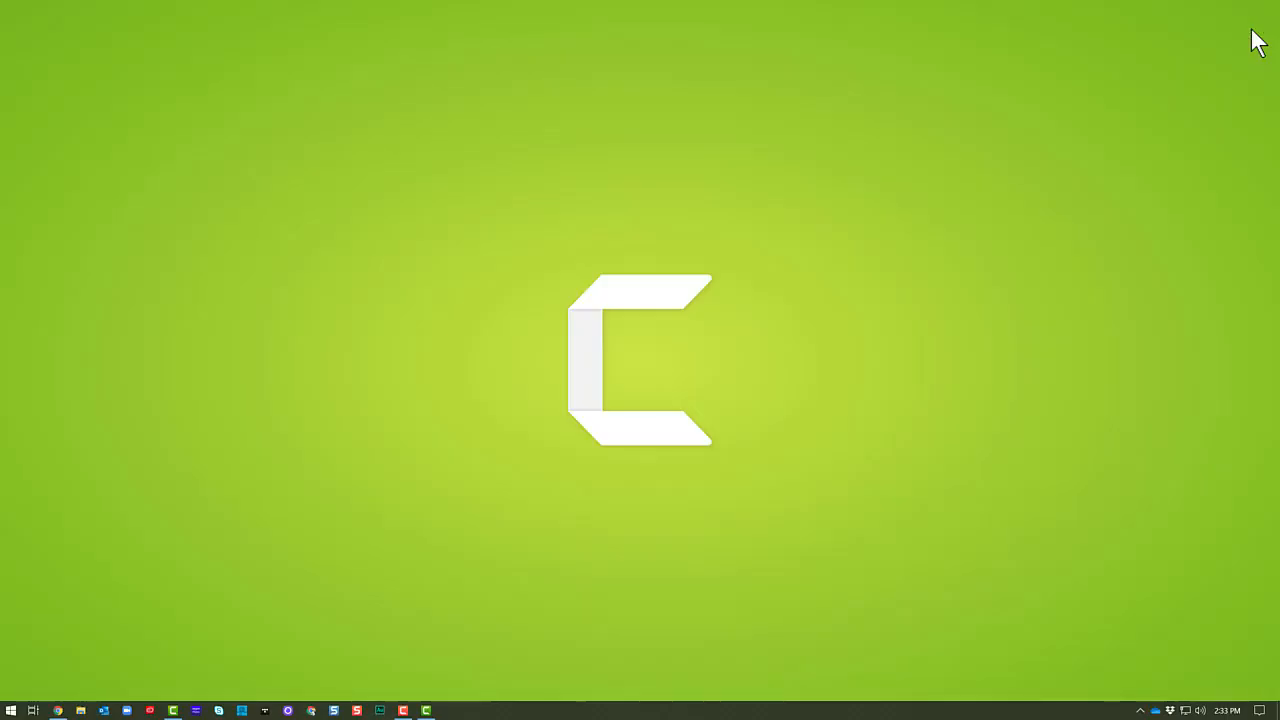
# - Switch to File Explorer, open My First Video.mp4 from the Desktop to play it, and pause playback
pyautogui.press('super+e')
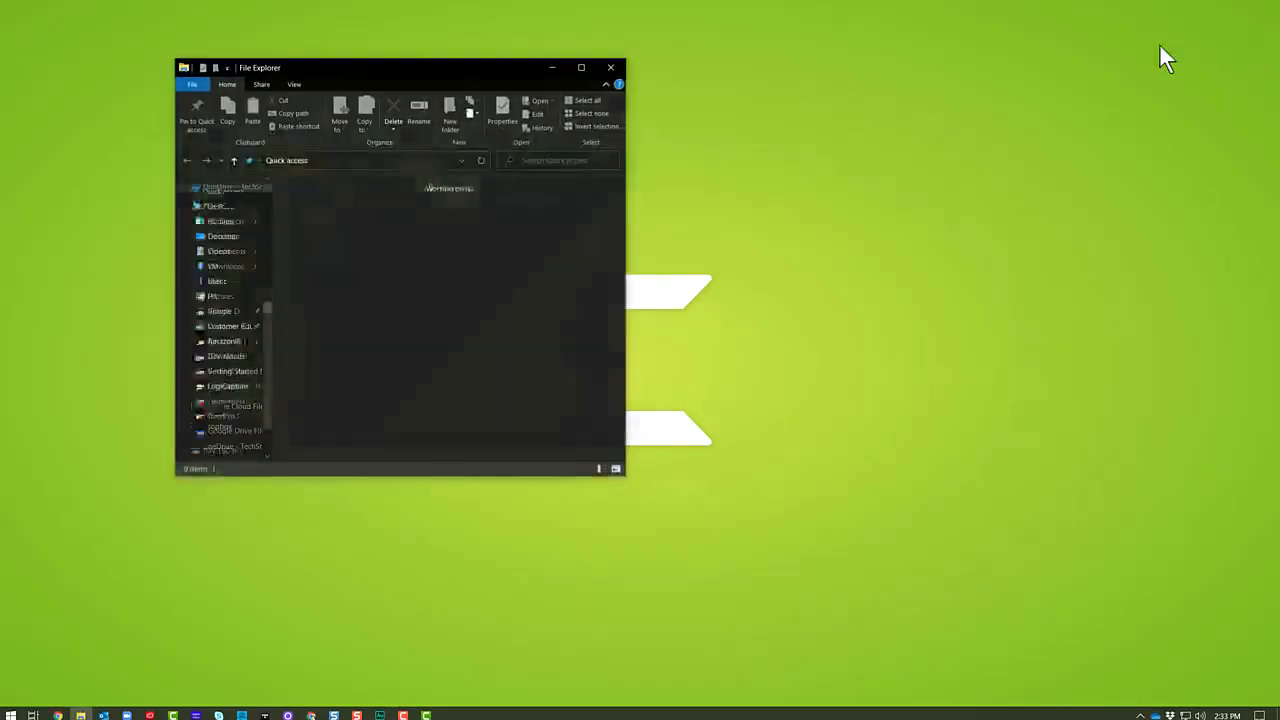
pyautogui.click(219, 208)
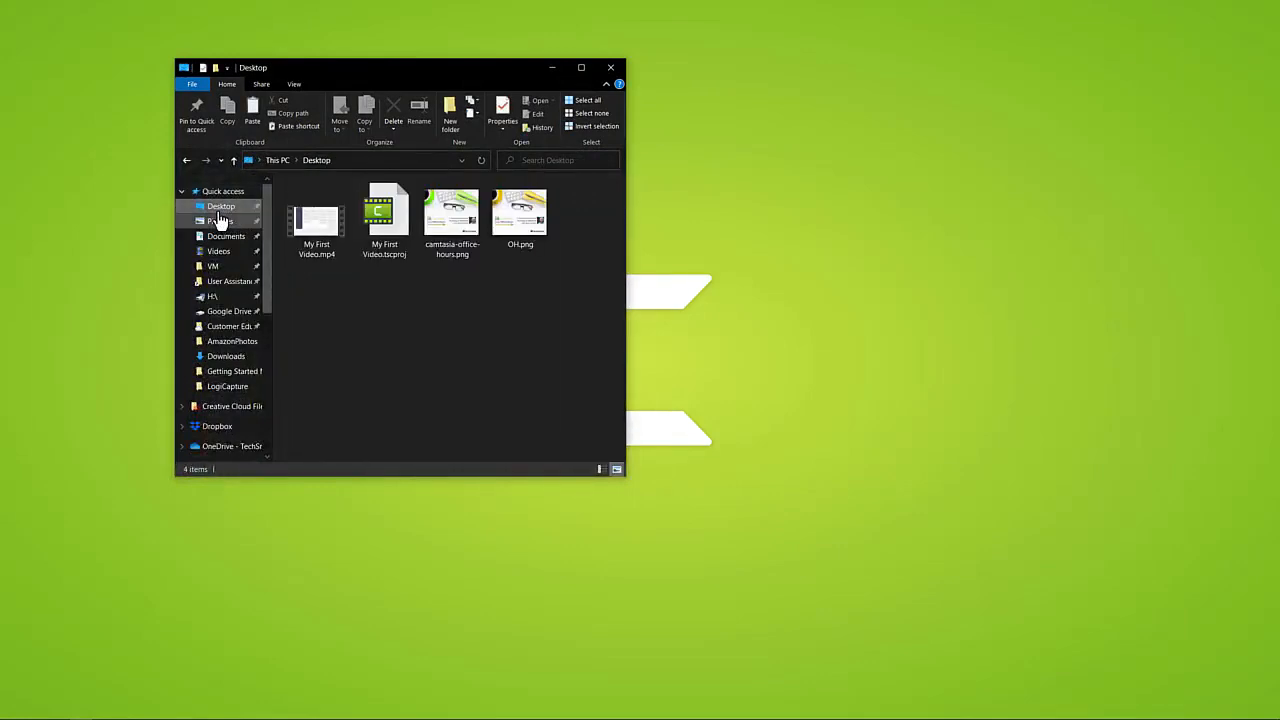
pyautogui.doubleClick(312, 232)
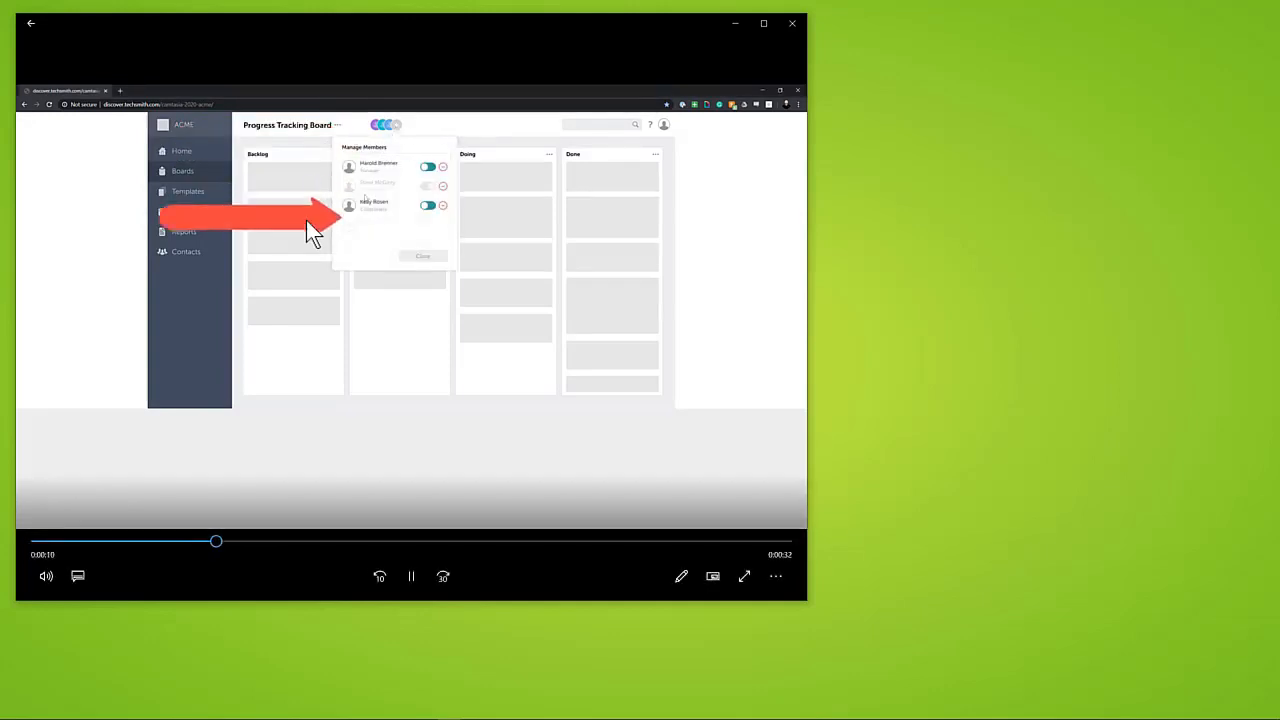
pyautogui.click(418, 586)
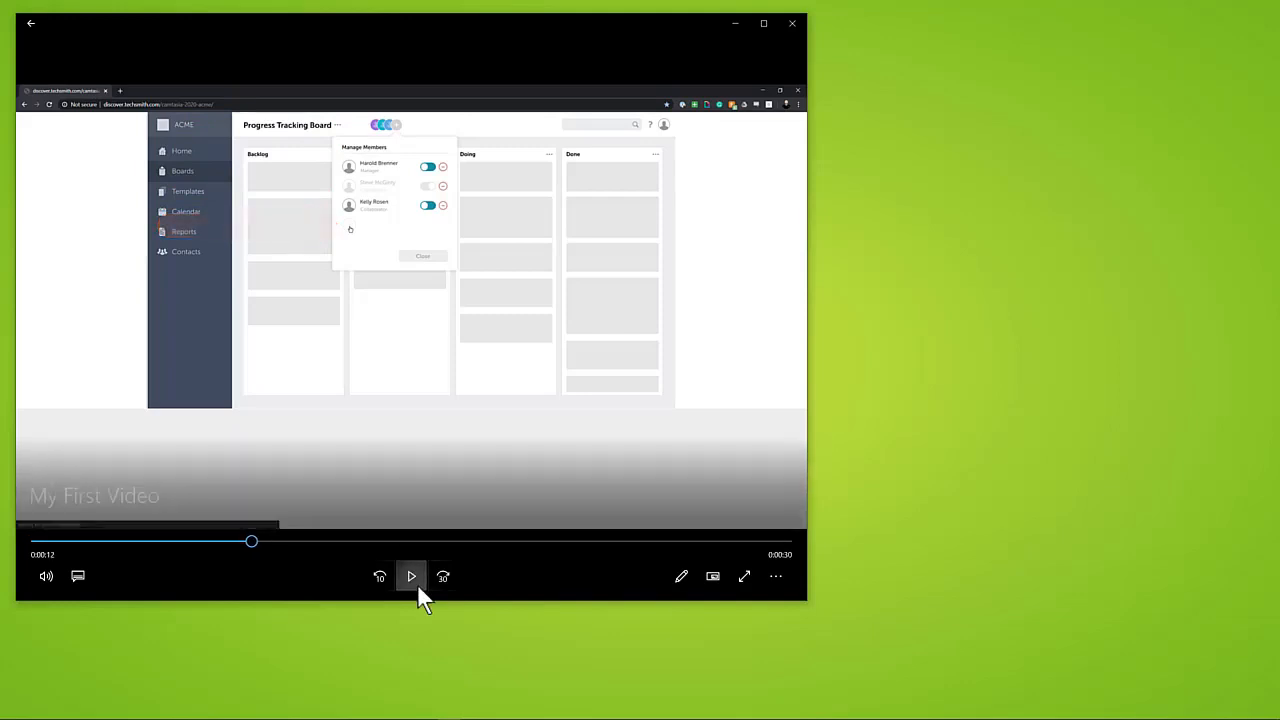